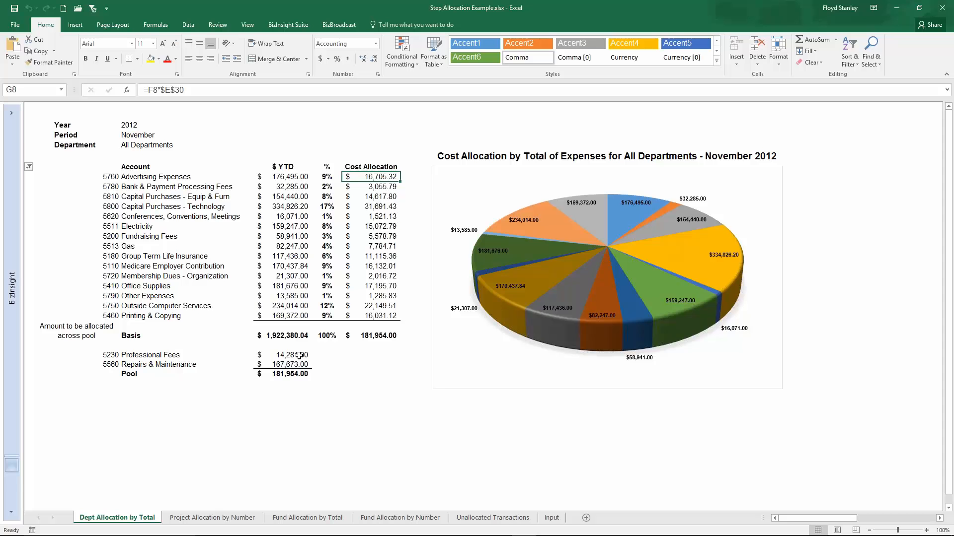
Examine the Pool total's formula and the available Year and Period choices in the report header.
left_click(284, 376)
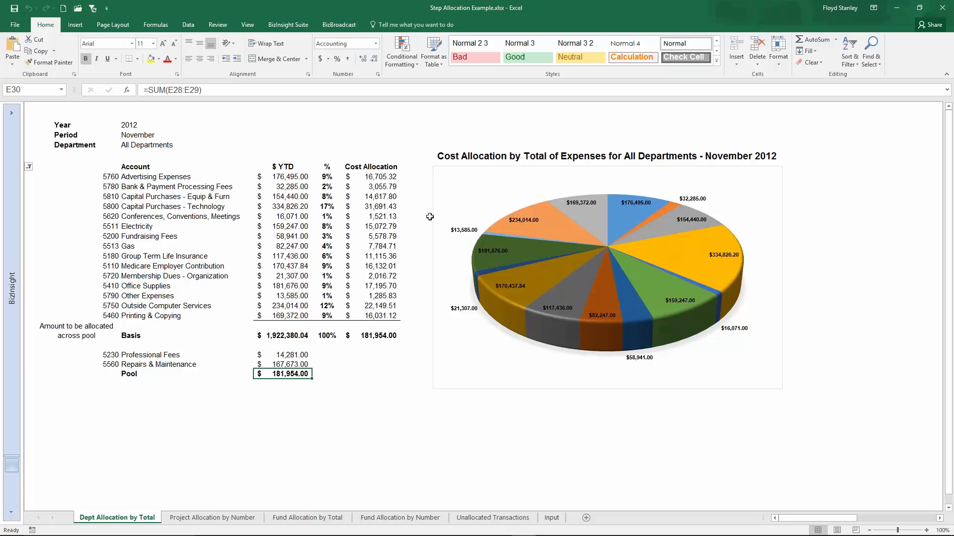
left_click(130, 124)
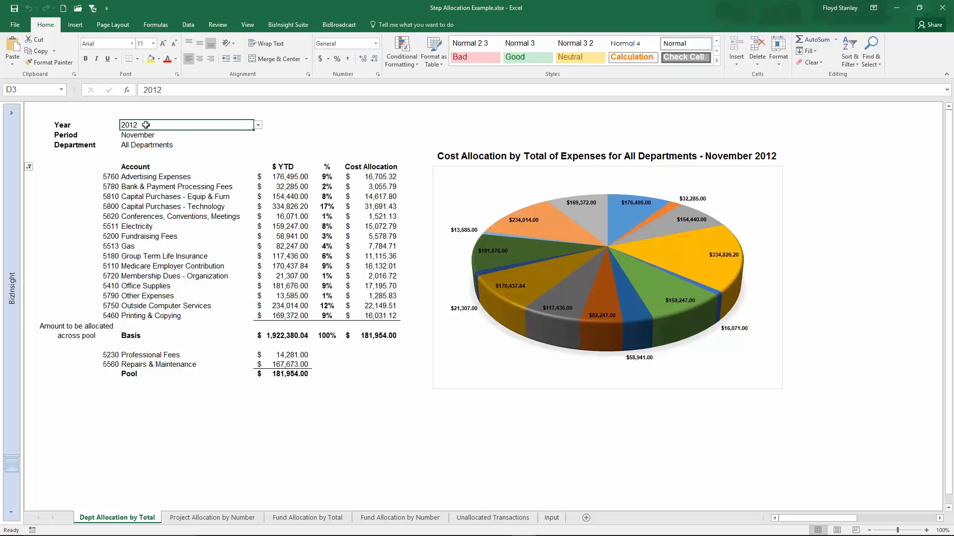
left_click(258, 125)
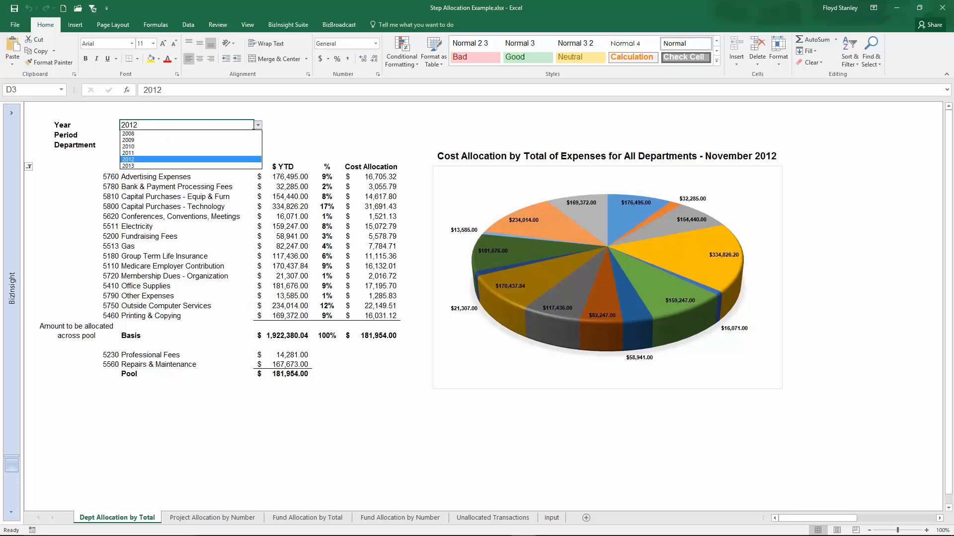
left_click(272, 122)
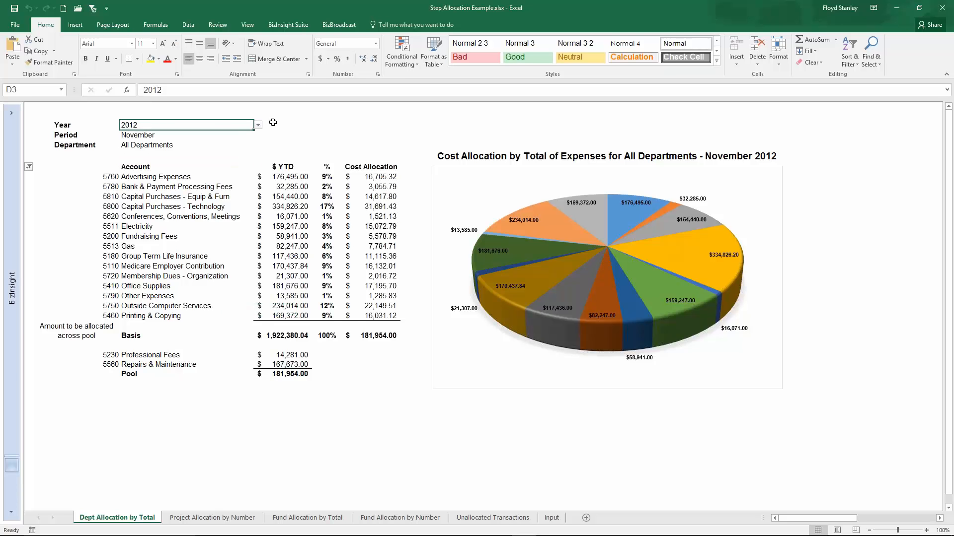
left_click(168, 137)
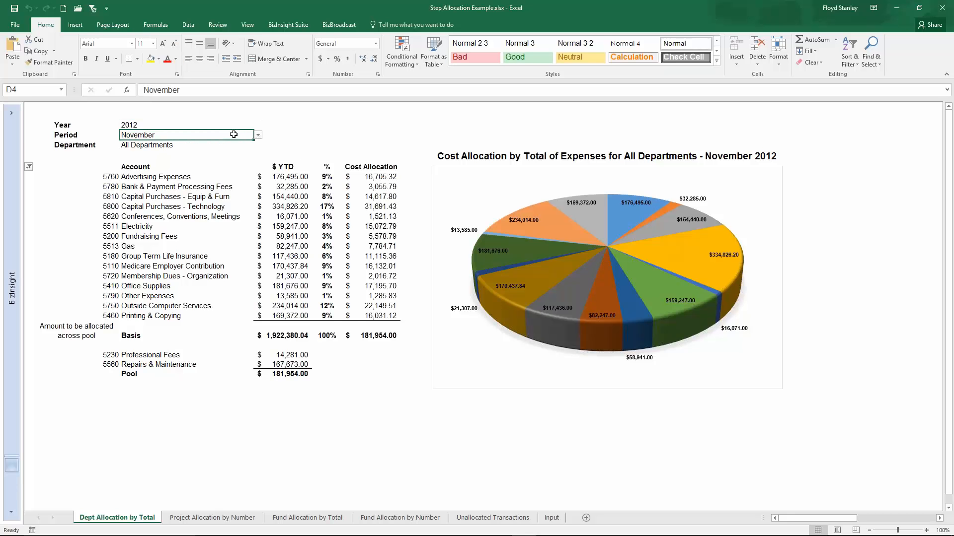
left_click(257, 134)
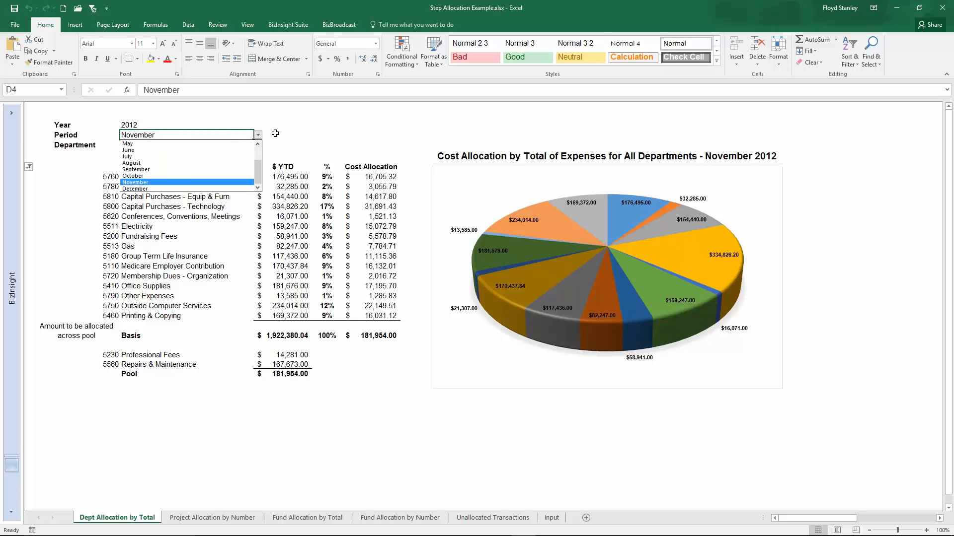
left_click(272, 132)
Set the report's Department to Administration.
left_click(185, 148)
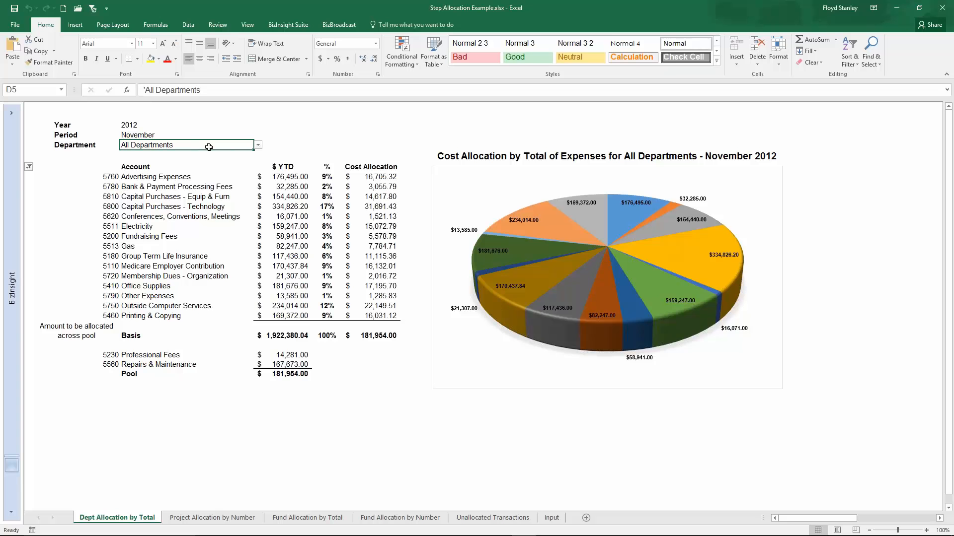
left_click(258, 145)
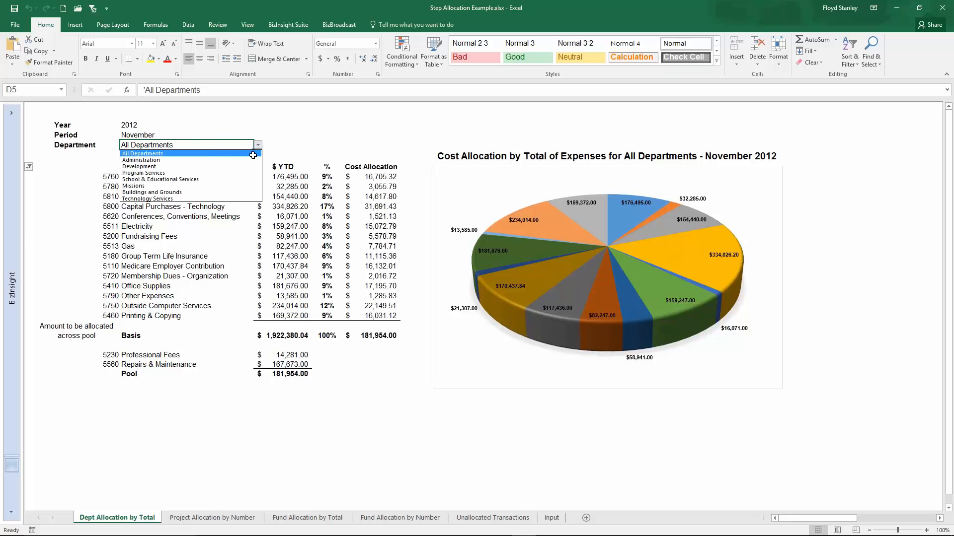
left_click(204, 161)
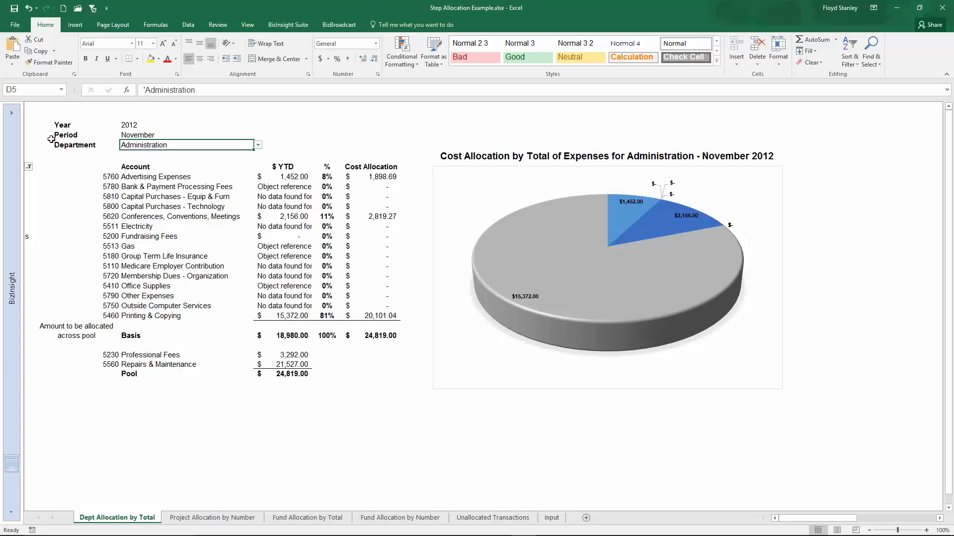
Check the column A filter settings and reapply the filter so only rows with blanks are shown for Administration.
left_click(29, 166)
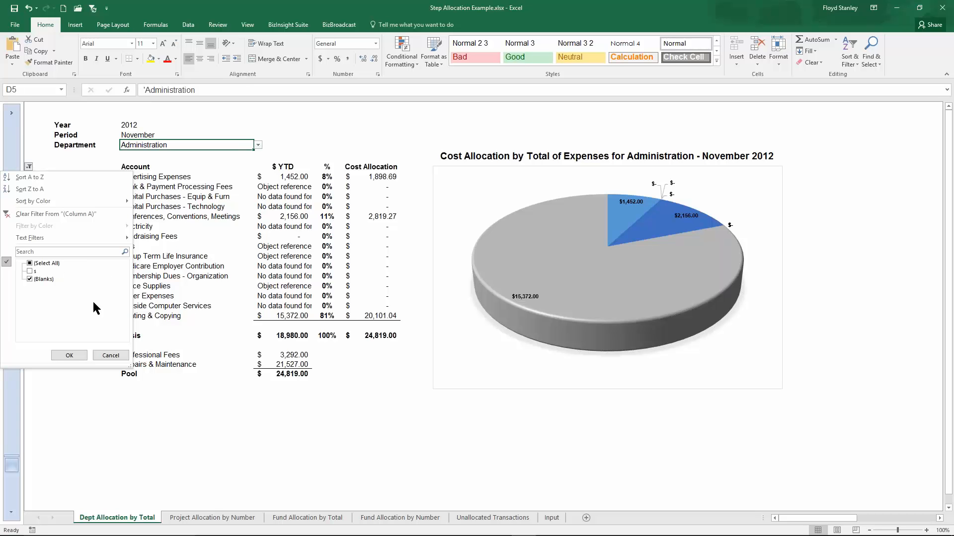
left_click(110, 356)
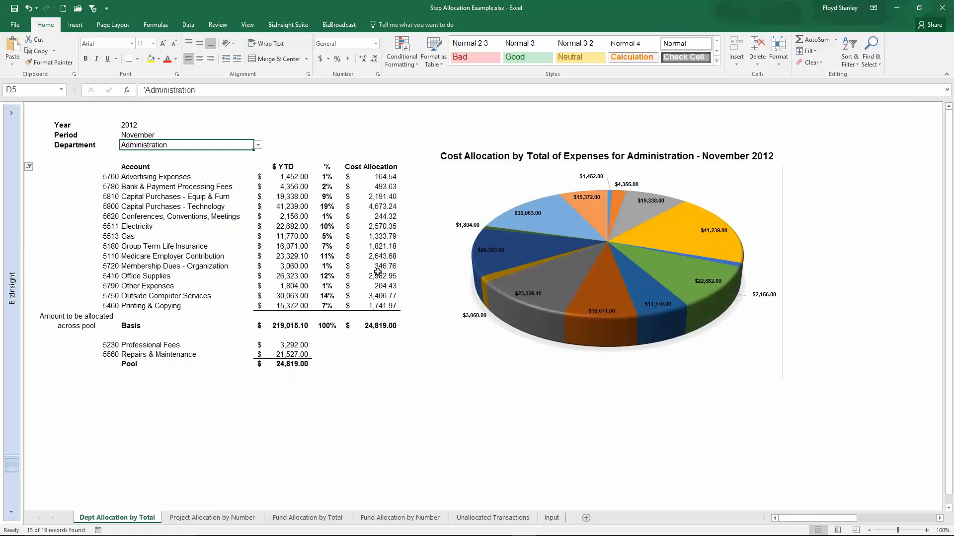
left_click(29, 167)
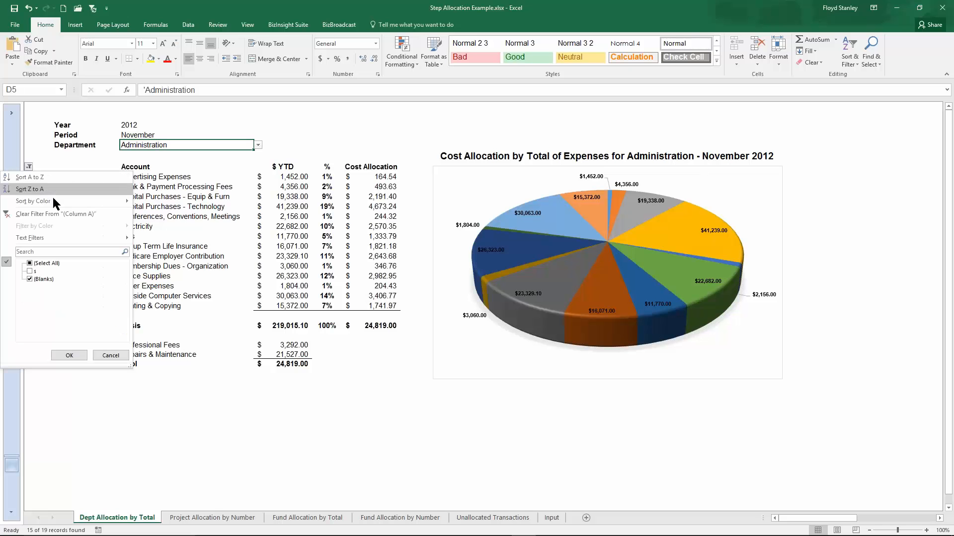
left_click(110, 356)
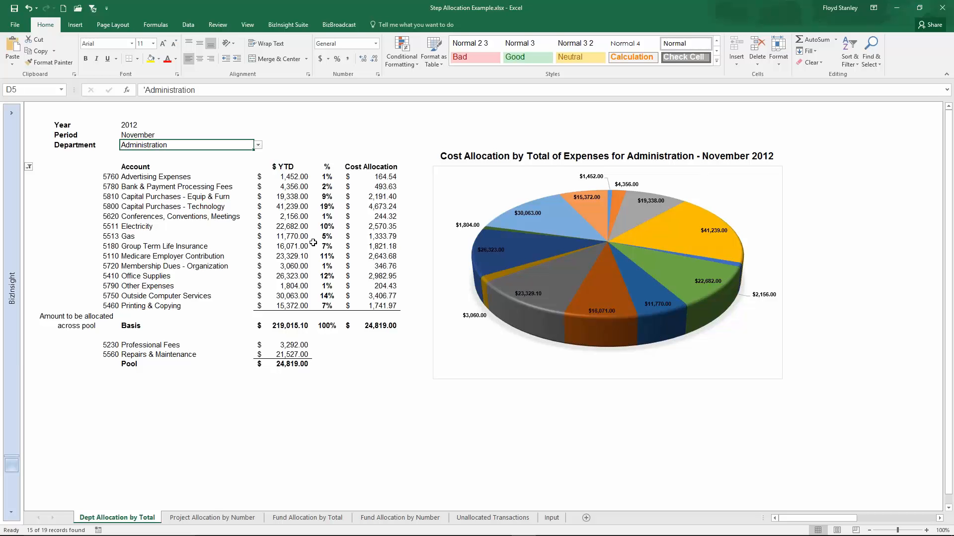
Examine the BizInsight query behind the Advertising Expenses YTD amount, including its action choices and Segment3 filter operators, leaving it unchanged.
left_click(286, 178)
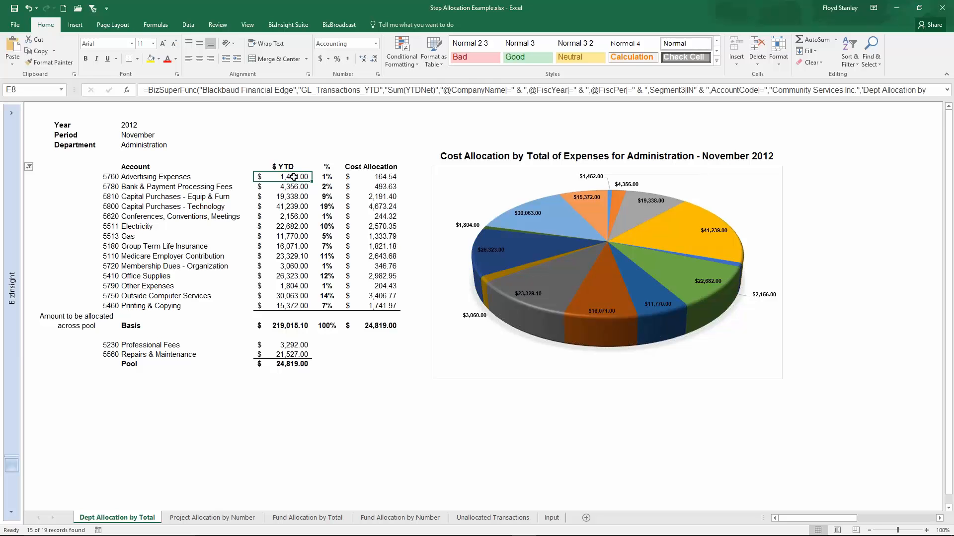
left_click(299, 26)
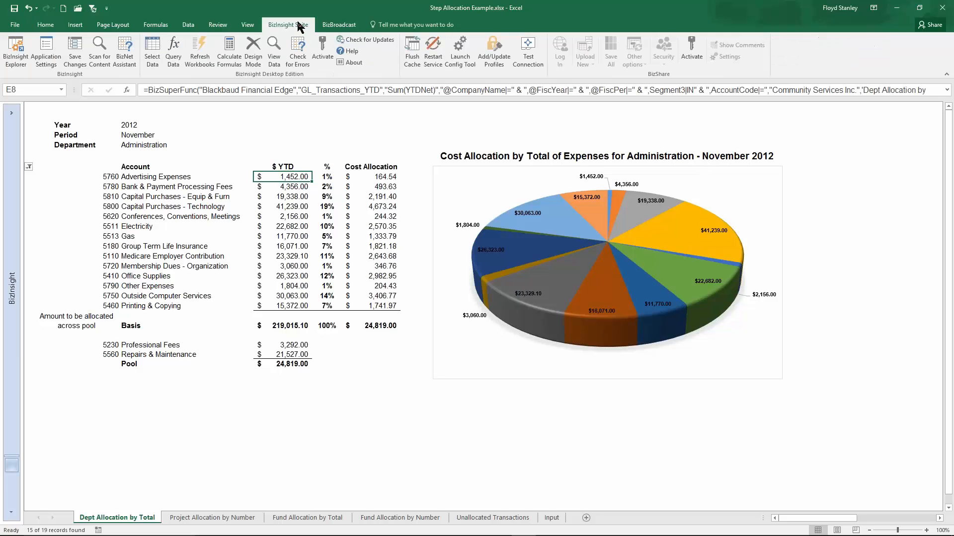
left_click(173, 54)
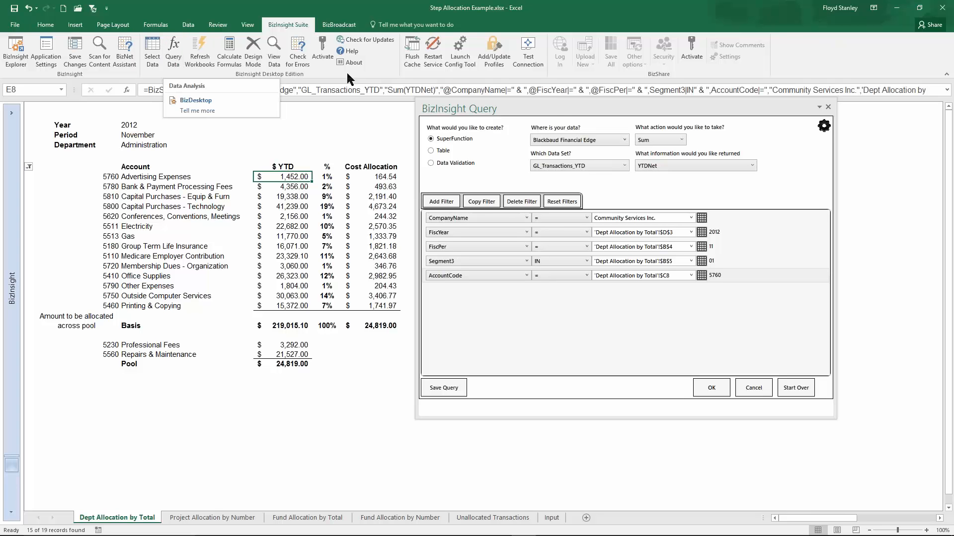
left_click_drag(567, 108, 562, 124)
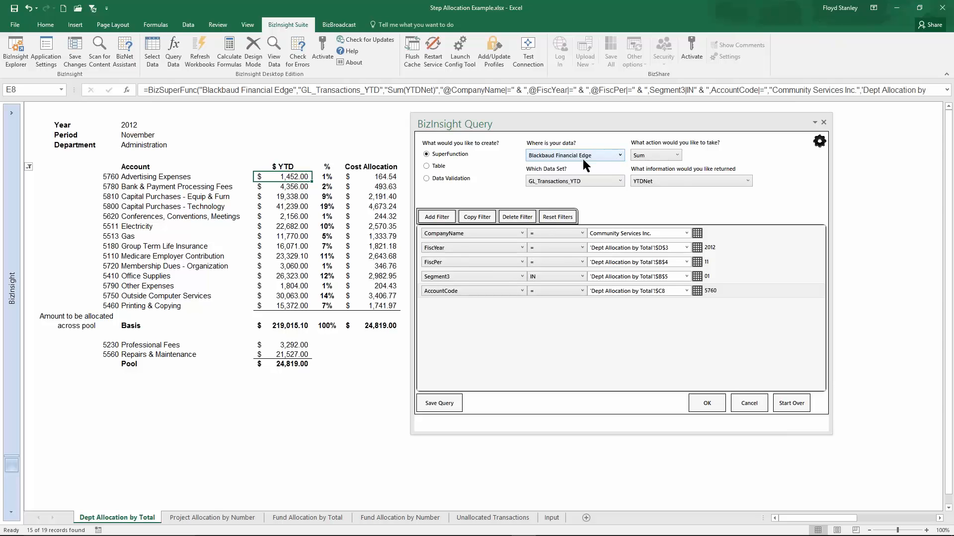
left_click(677, 156)
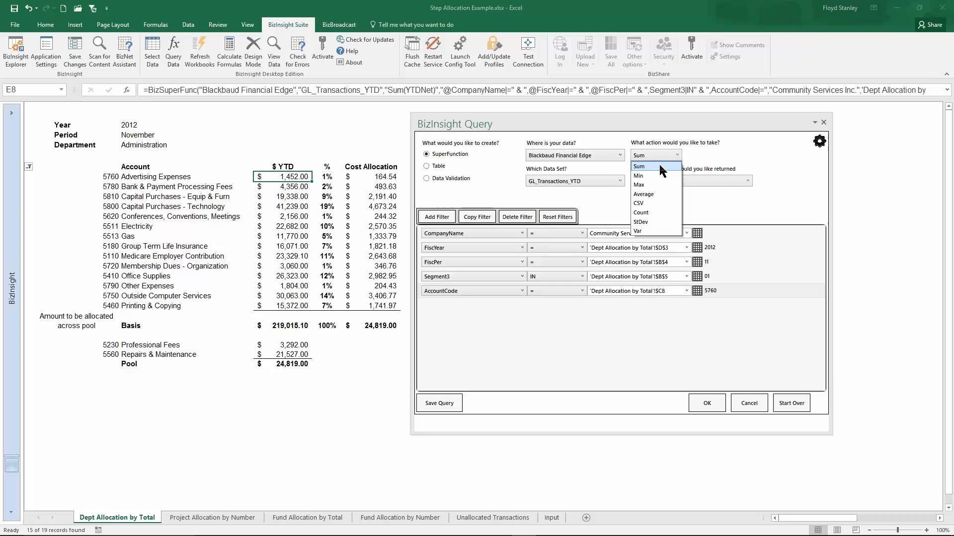
left_click(660, 166)
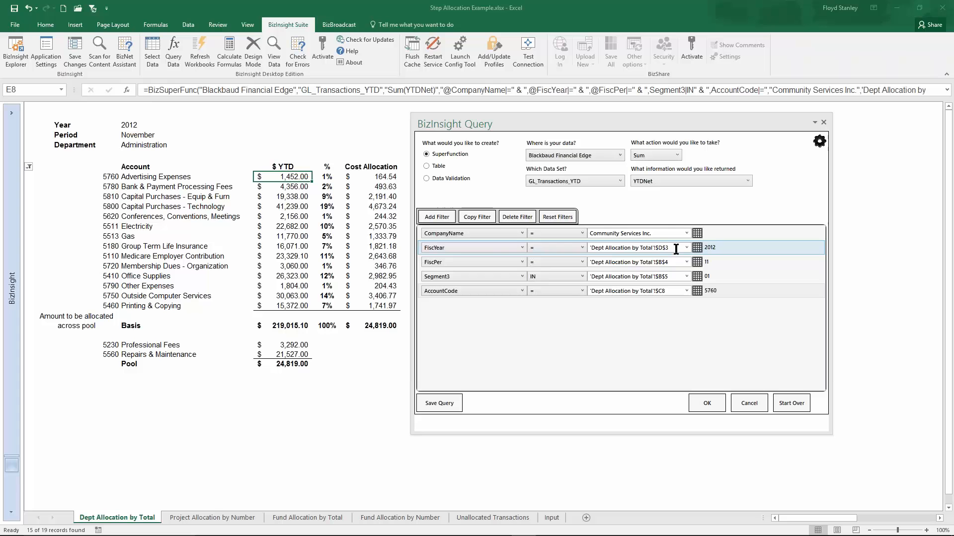
left_click(581, 277)
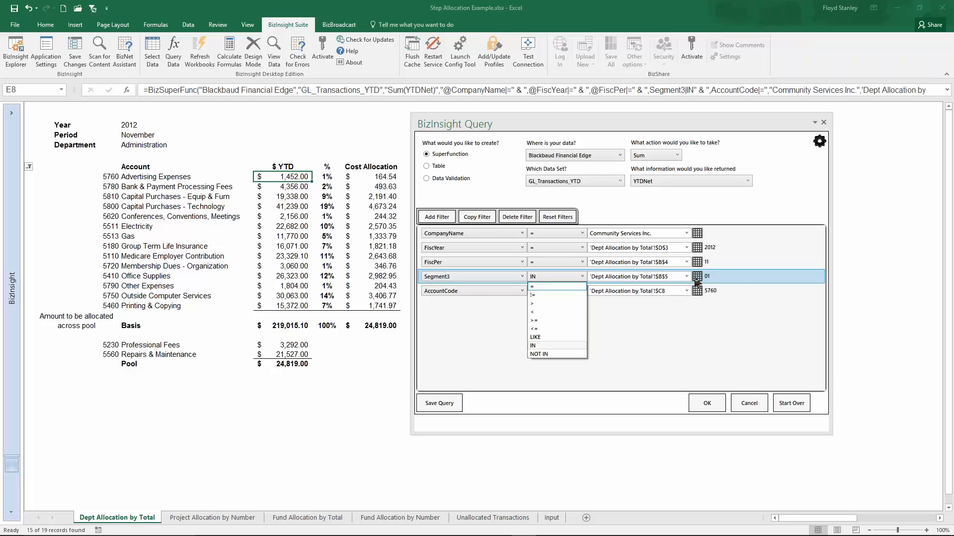
left_click(738, 274)
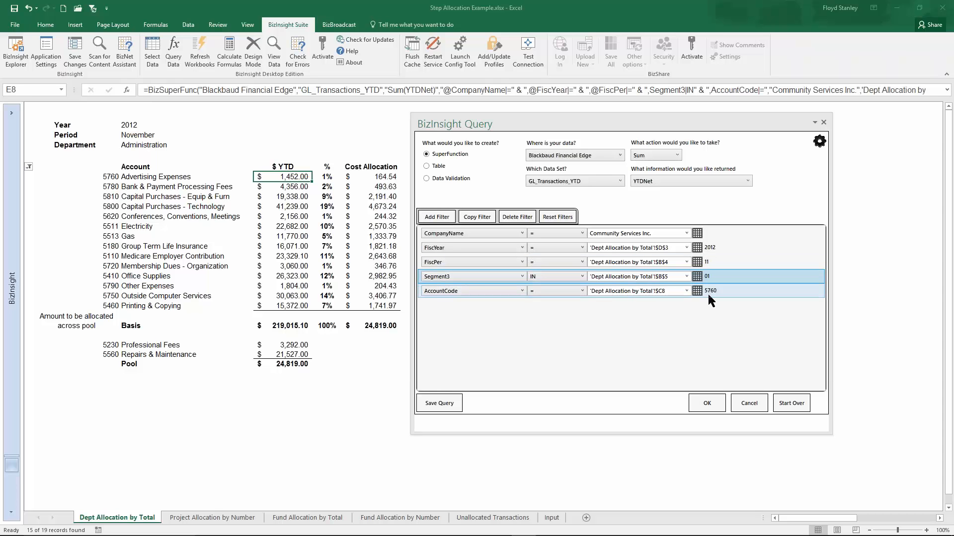
left_click(750, 403)
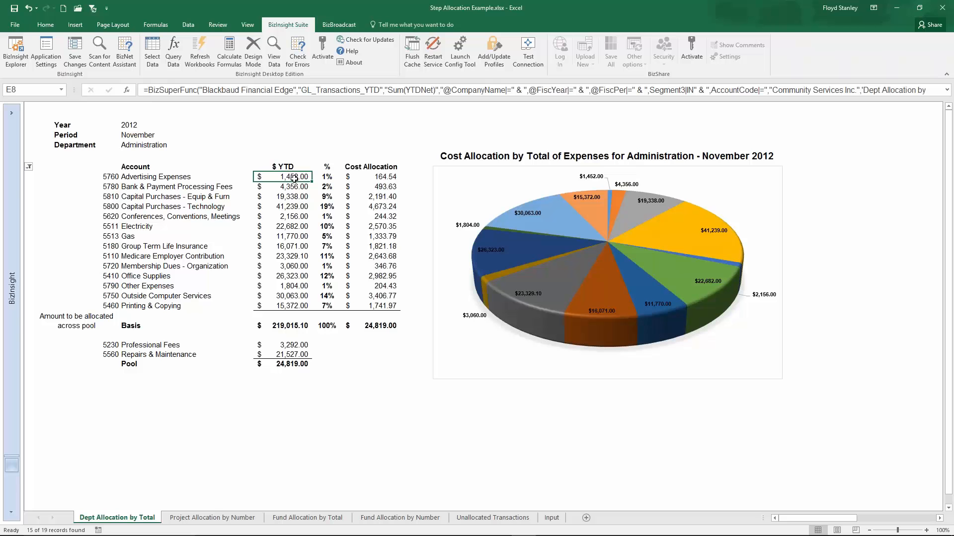
Examine the formulas behind the Professional Fees and Repairs & Maintenance amounts and the Advertising Expenses percentage and cost allocation.
left_click(293, 344)
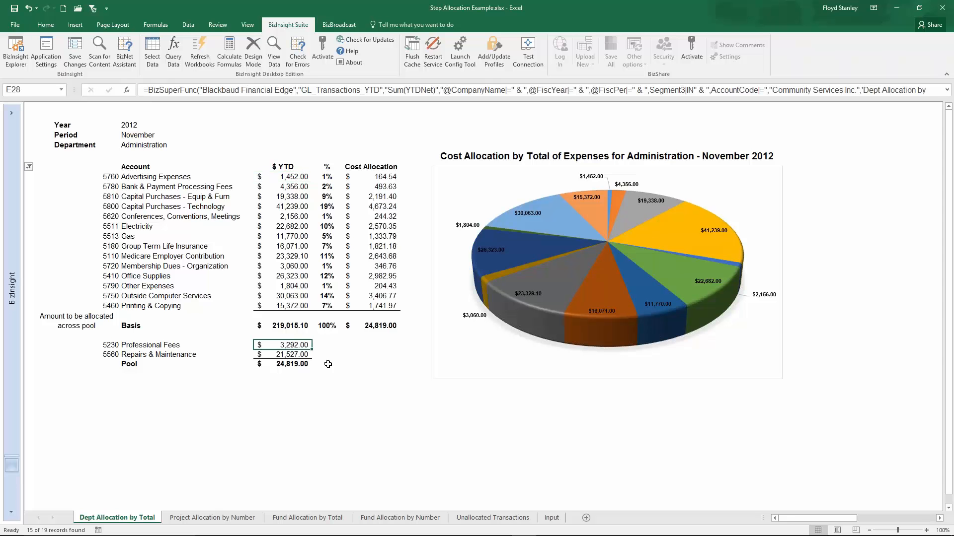
left_click(297, 354)
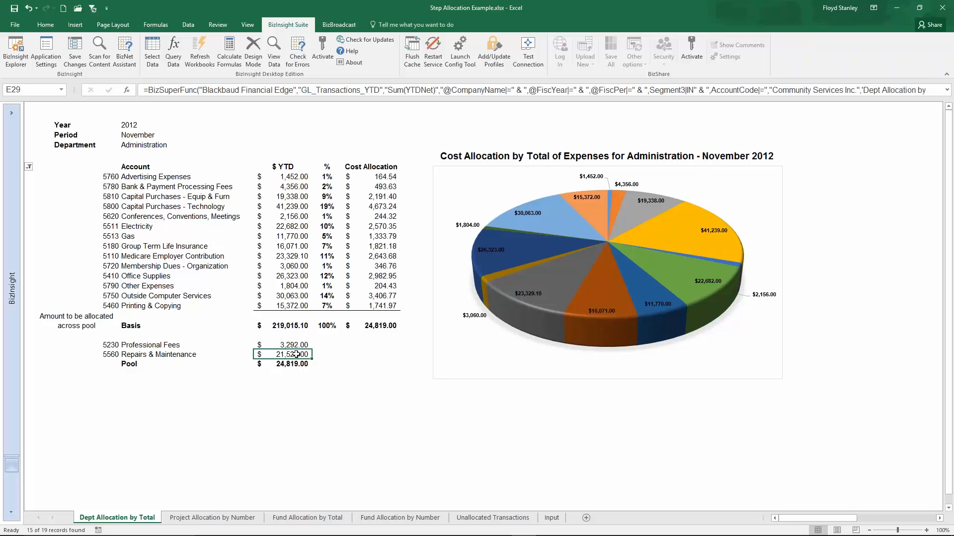
left_click(329, 177)
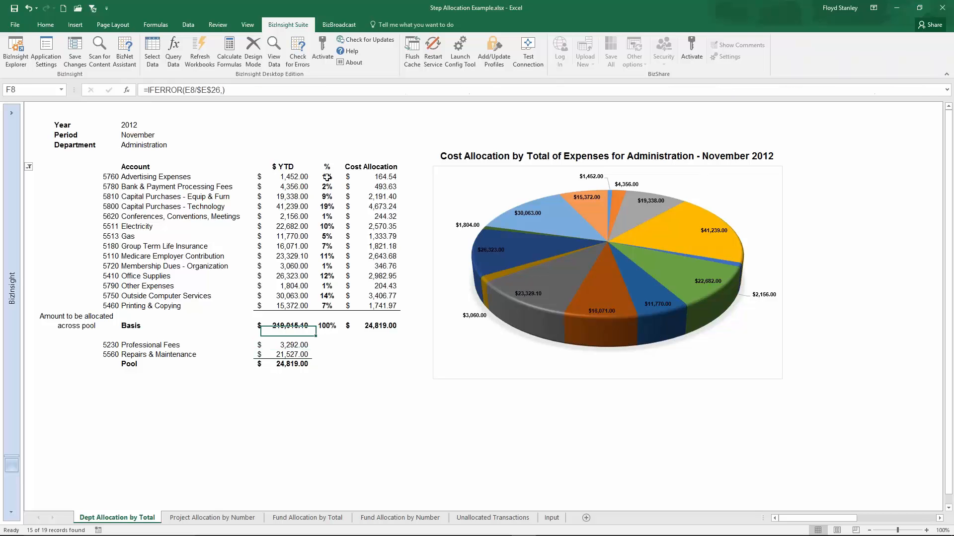
left_click(239, 91)
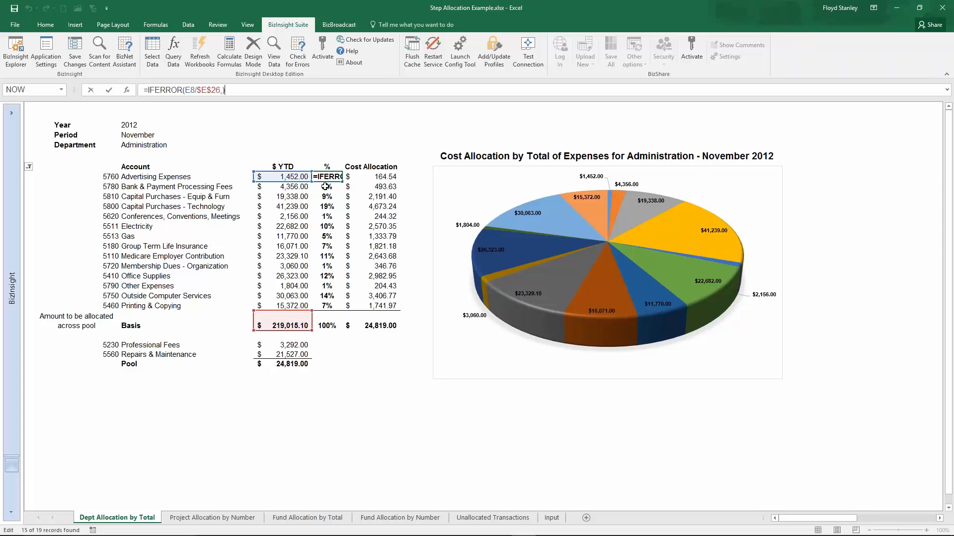
left_click(374, 177)
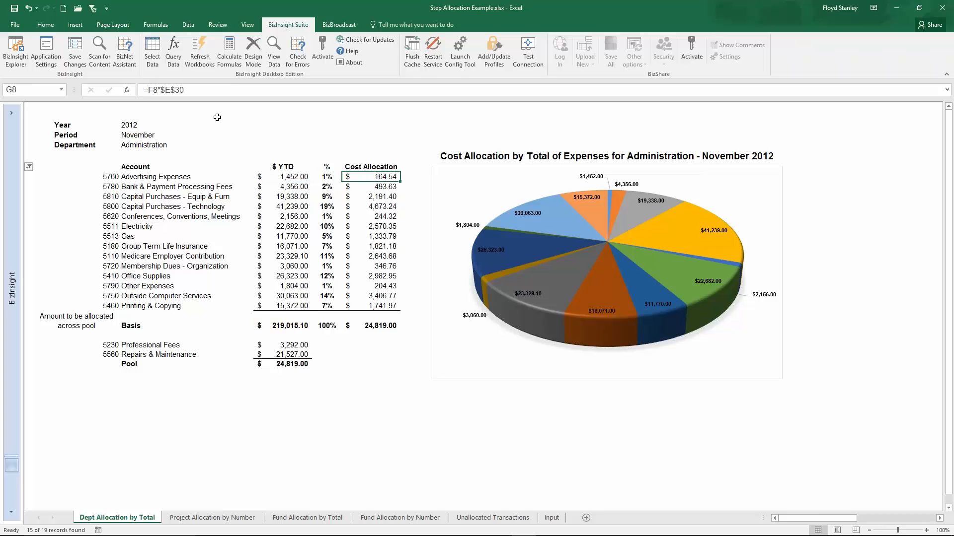
left_click(188, 90)
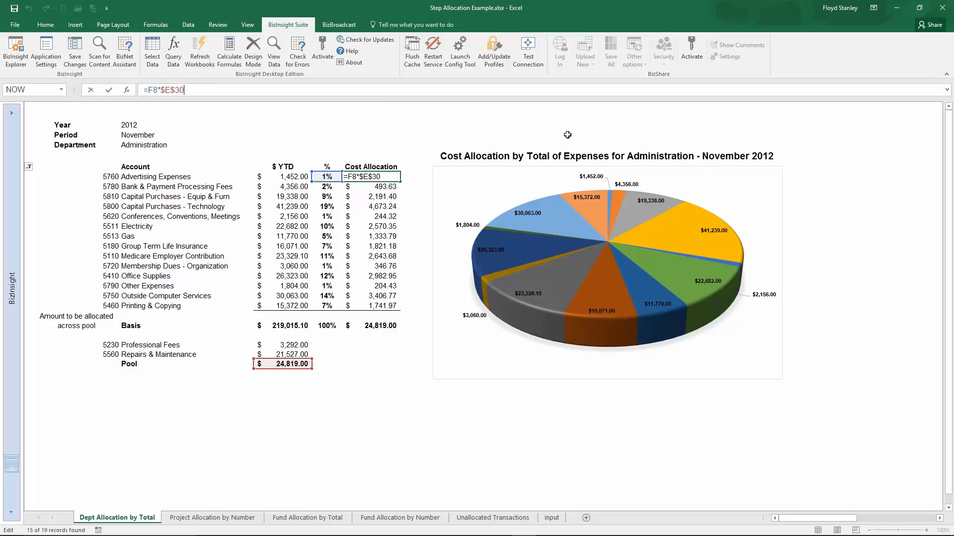
left_click(929, 24)
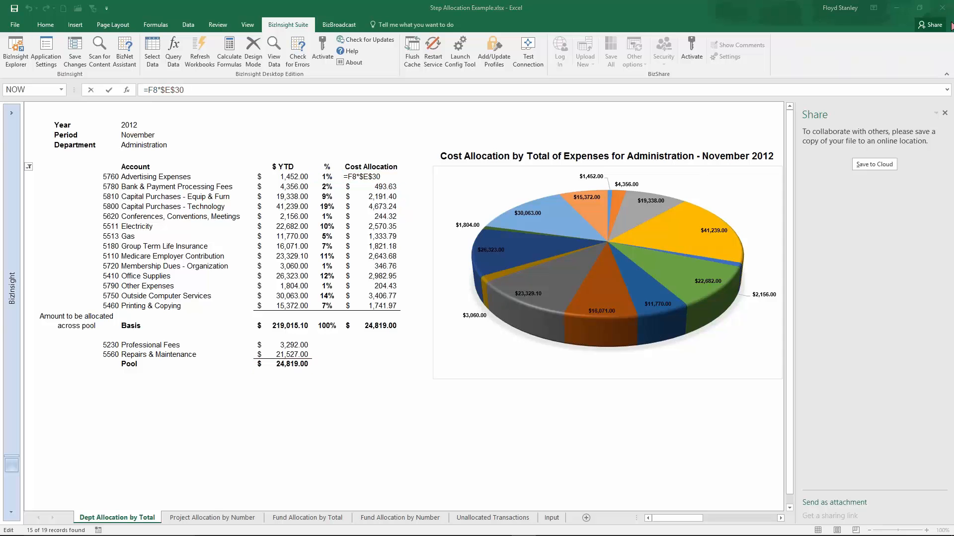
left_click(818, 25)
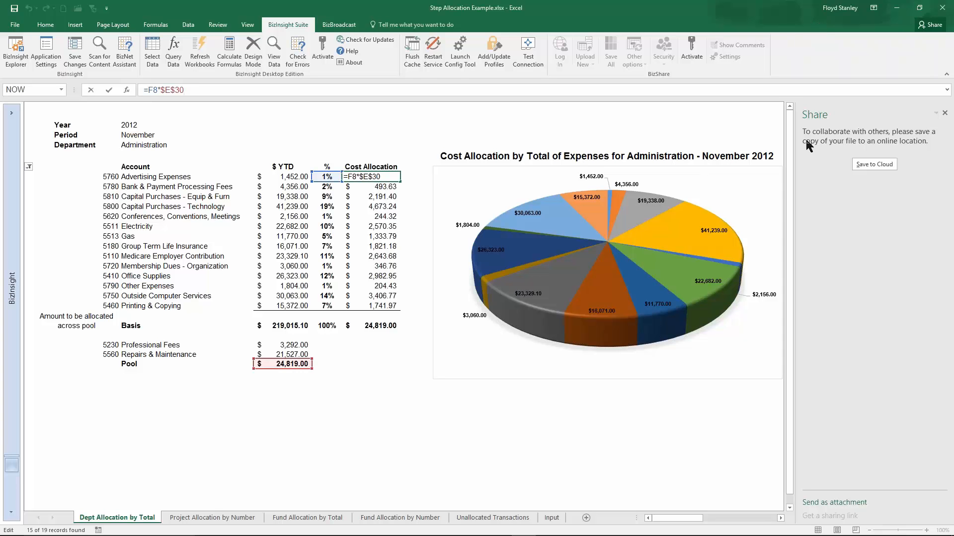
left_click(856, 3)
left_click(393, 186)
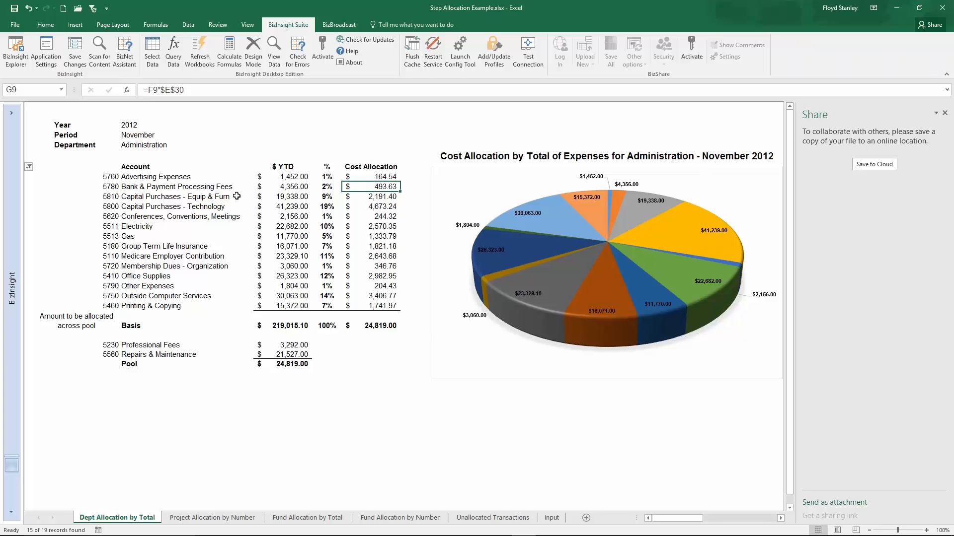
Set the Department to All Departments and reapply the row filter.
left_click(157, 145)
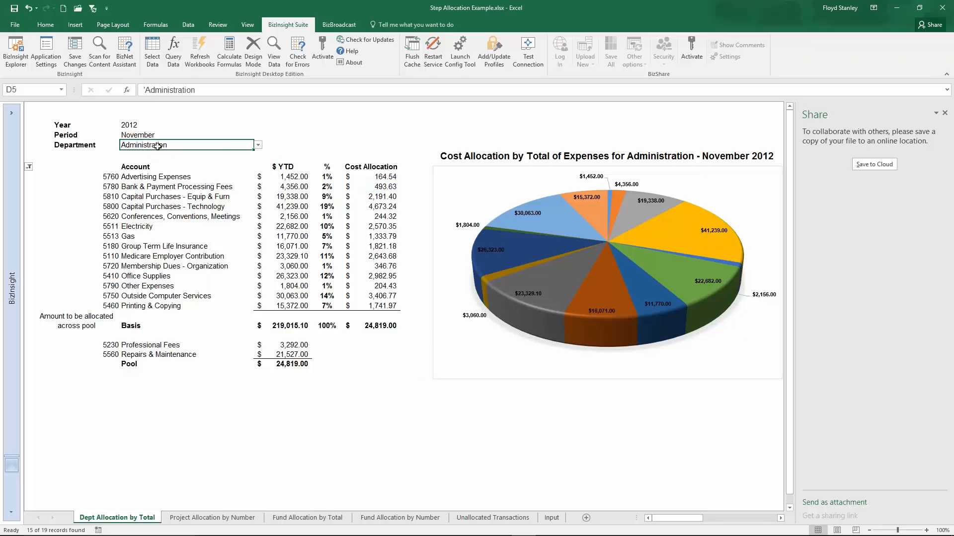
left_click(258, 145)
left_click(228, 161)
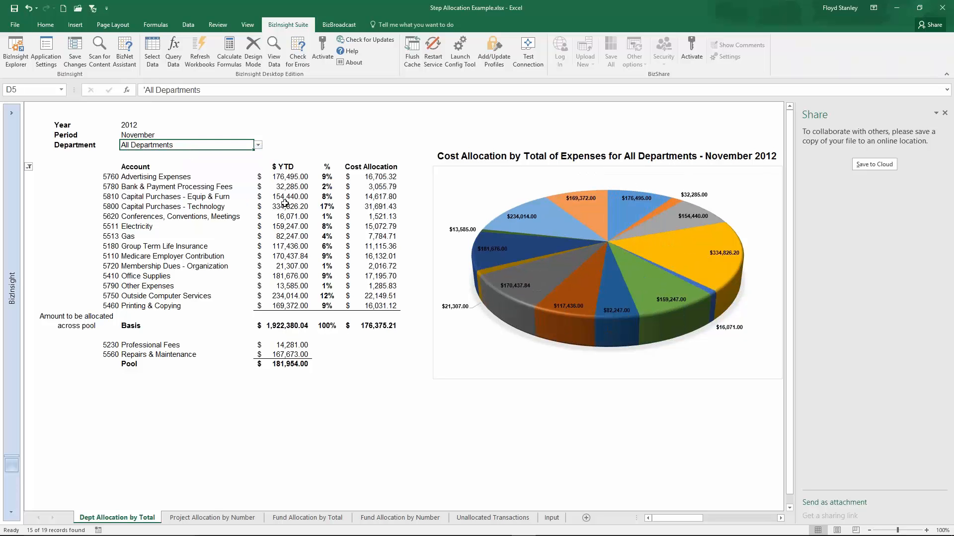
left_click(91, 11)
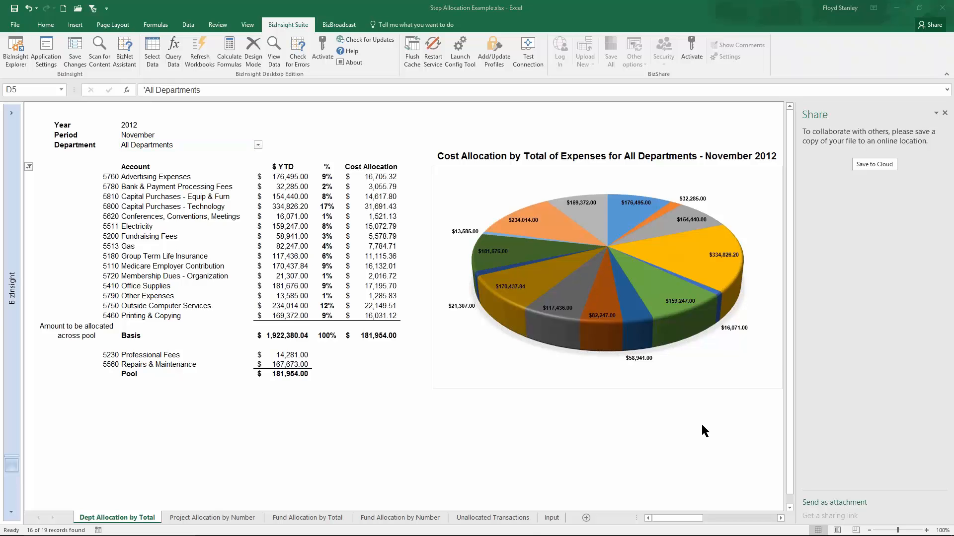
Open the Project Allocation by Number sheet.
left_click(192, 518)
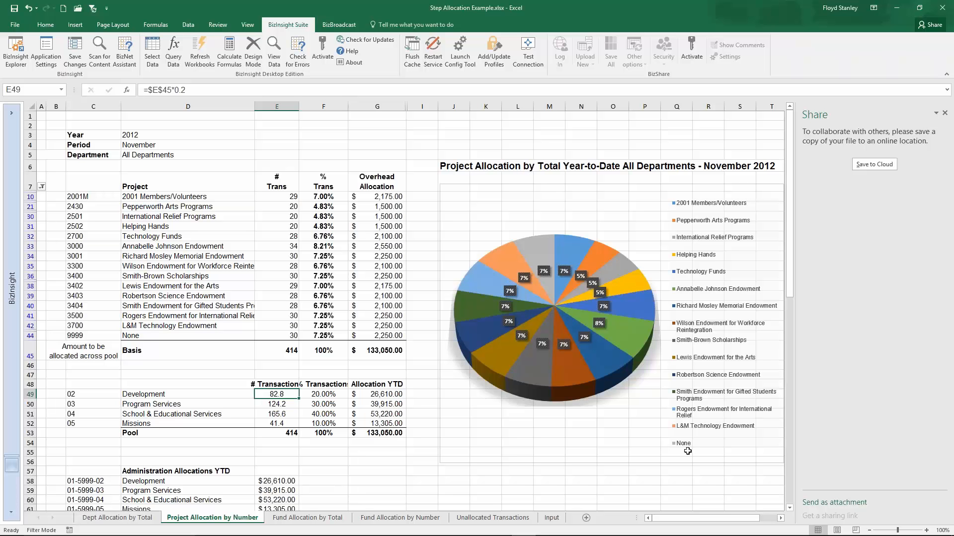
Narrow the Share pane and check the Year, Period and Department selection cells.
left_click_drag(795, 349, 950, 349)
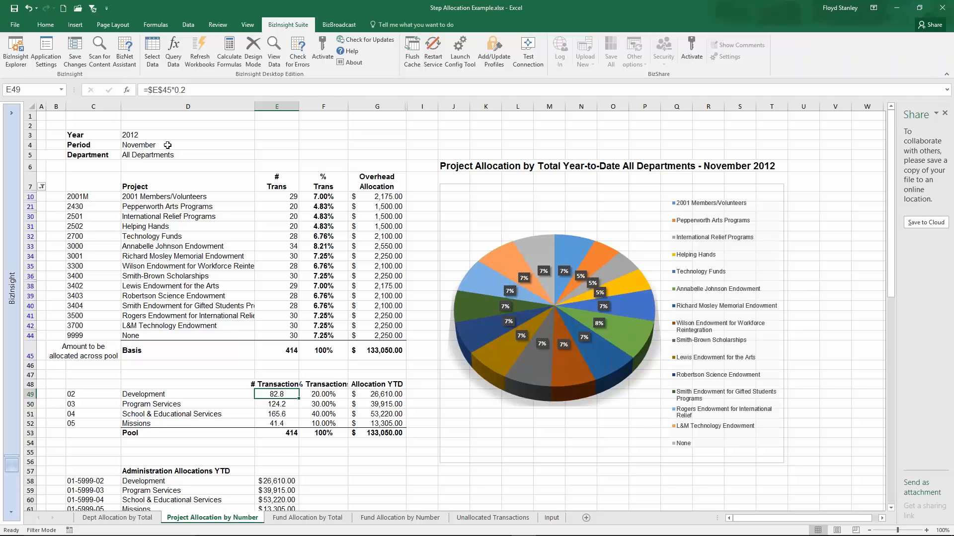
left_click(147, 135)
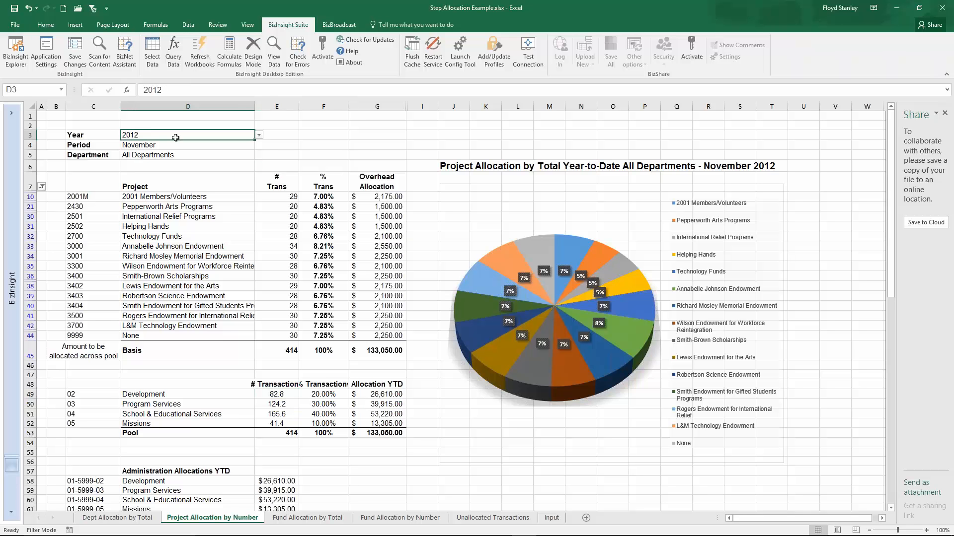
left_click(152, 145)
left_click(177, 155)
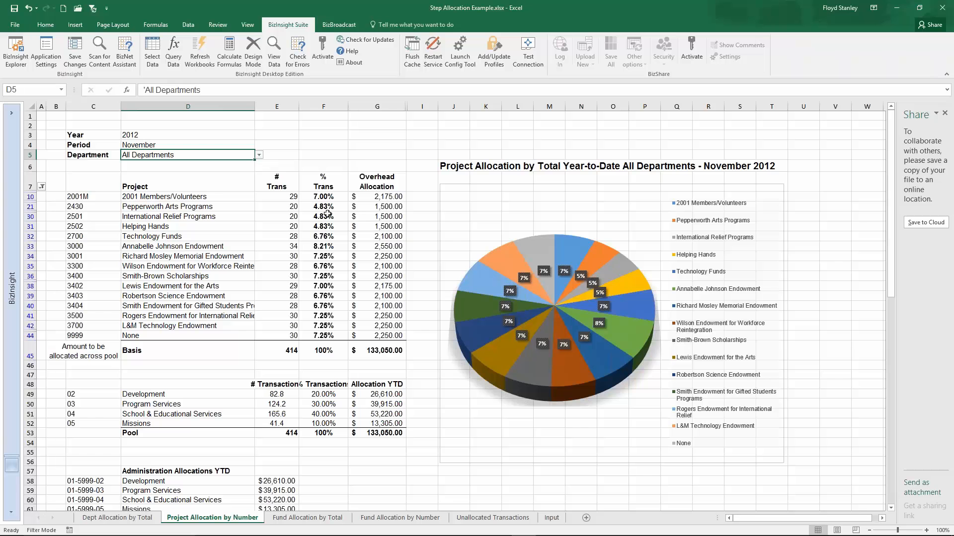
Examine the BizInsight query behind the 2001 Members/Volunteers transaction count, including its returned-field choices and ProjectID cell reference, leaving it unchanged.
left_click(287, 196)
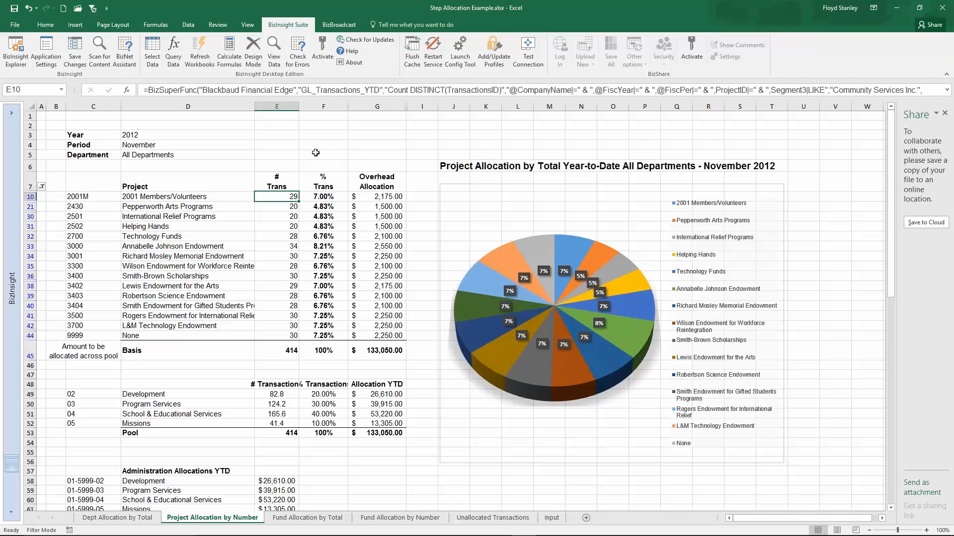
left_click(174, 53)
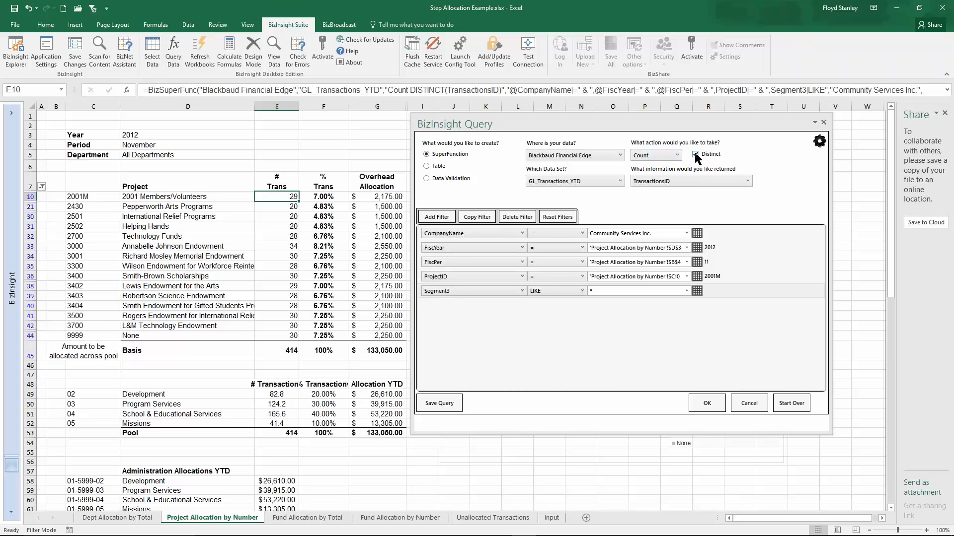
left_click(748, 181)
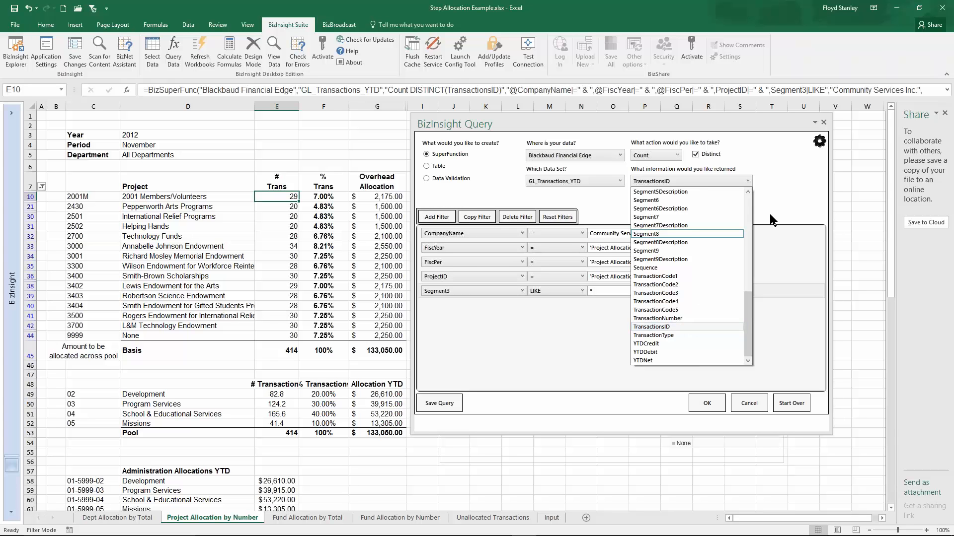
left_click(793, 192)
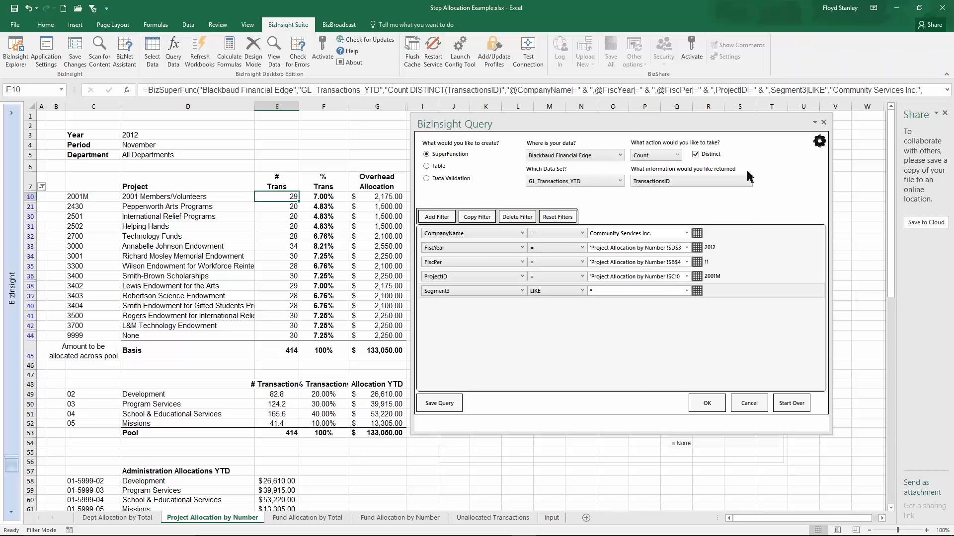
left_click(697, 276)
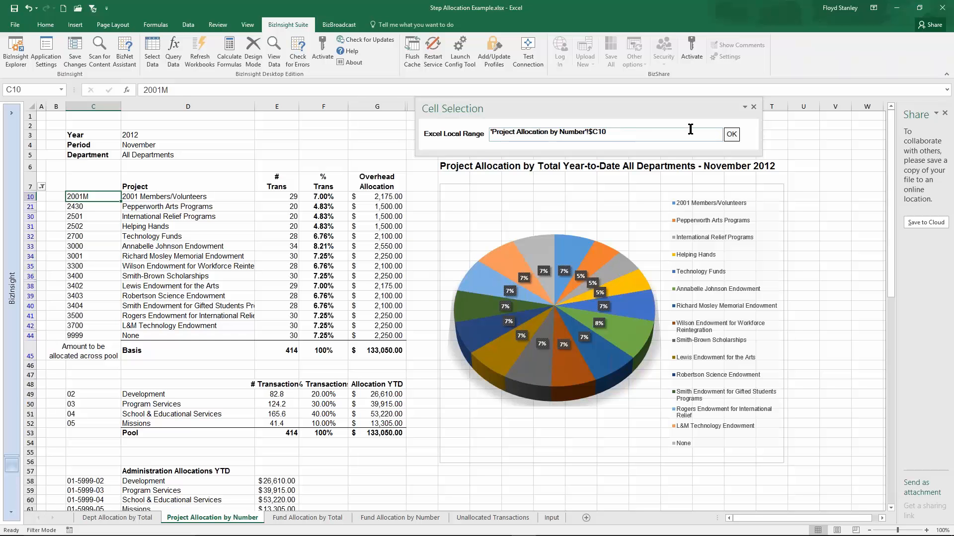
left_click(754, 108)
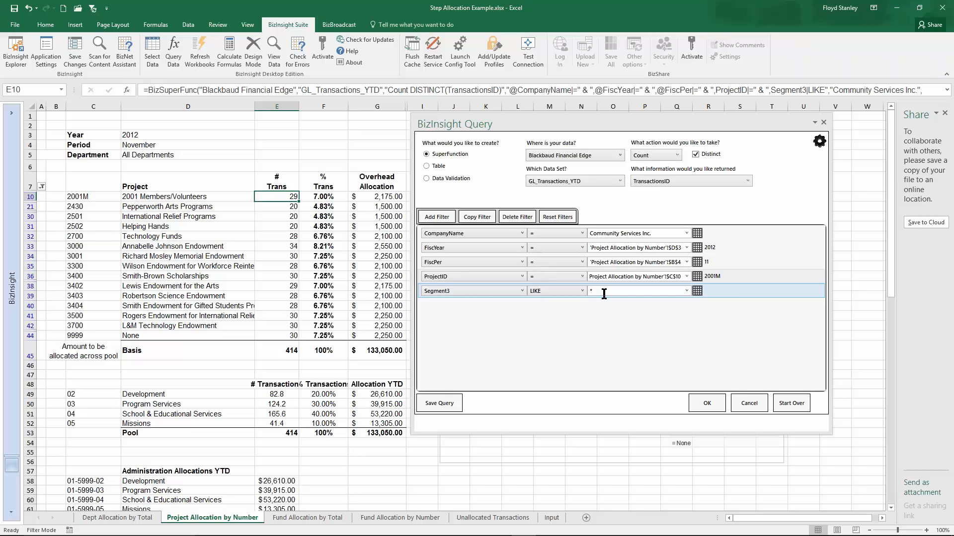
left_click(749, 404)
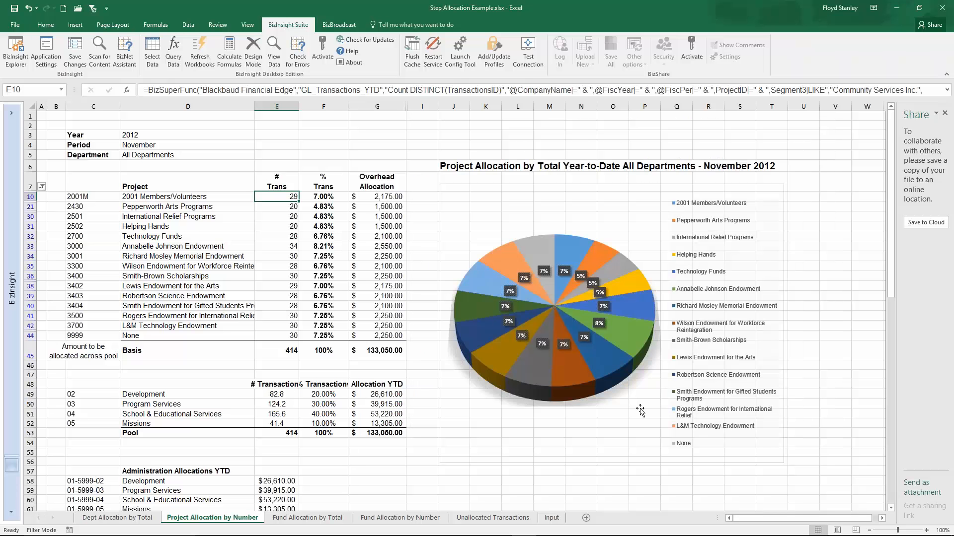
Set the Department to Administration on the Project Allocation by Number sheet.
left_click(167, 155)
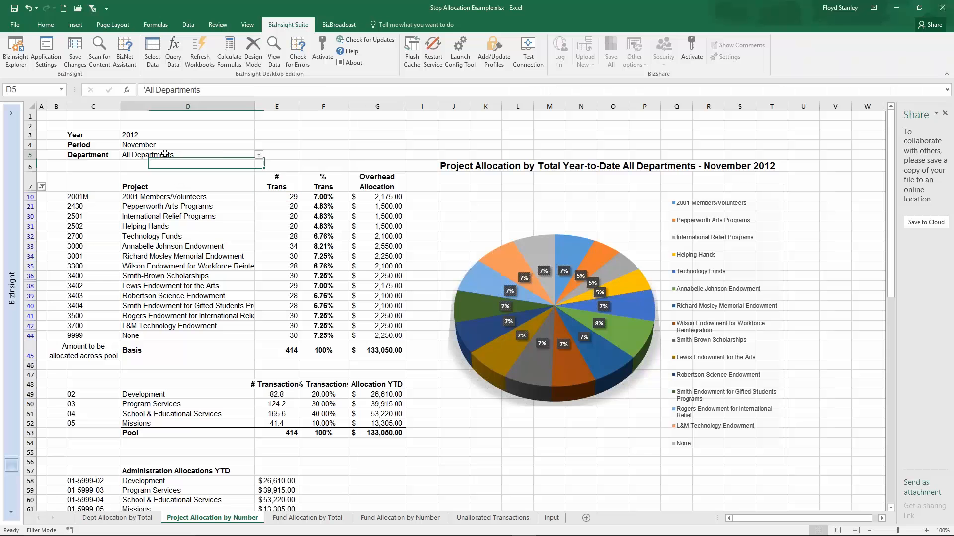
left_click(259, 155)
left_click(191, 170)
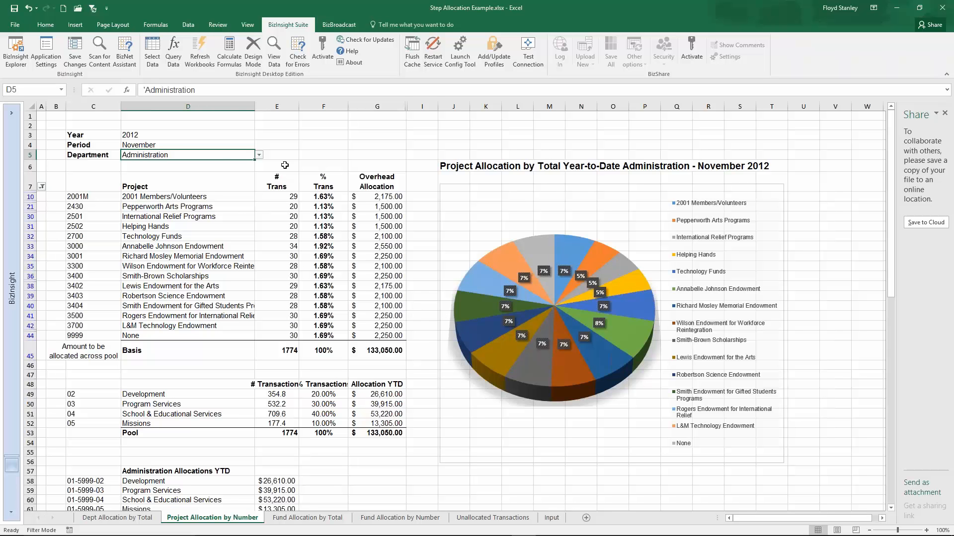
Examine the transaction-count formulas for Development, Program Services, School & Educational Services and Missions in the pool table.
left_click(288, 396)
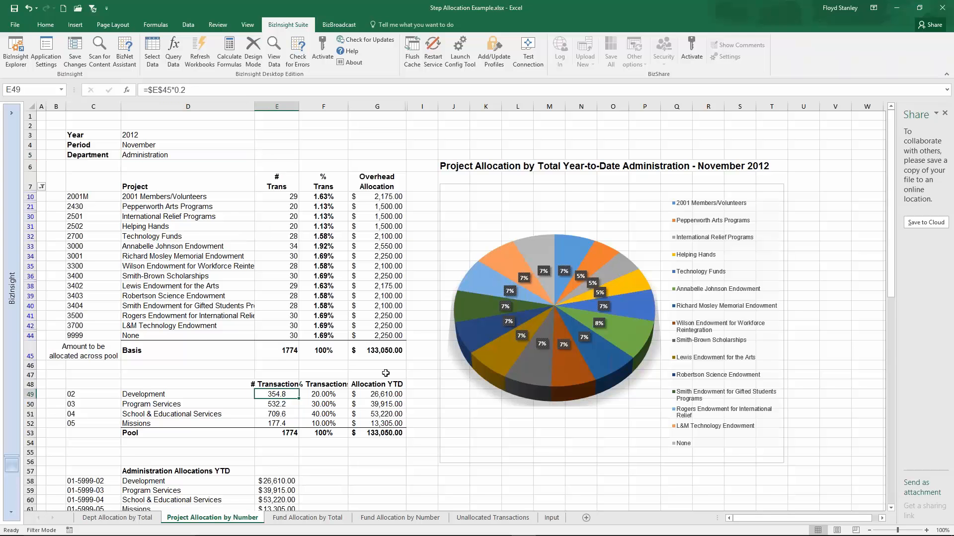
scroll(380, 372, "down", 1)
scroll(380, 372, "down", 2)
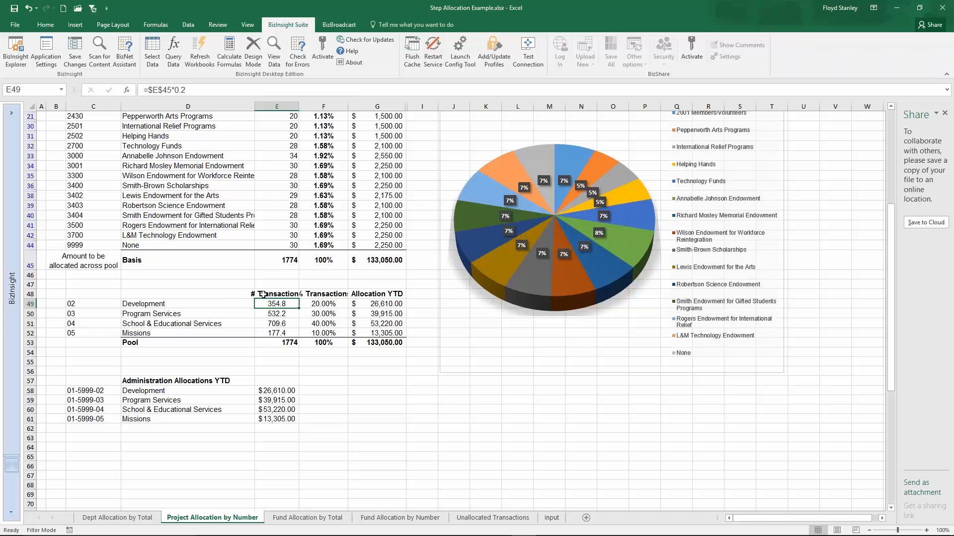
left_click(285, 313)
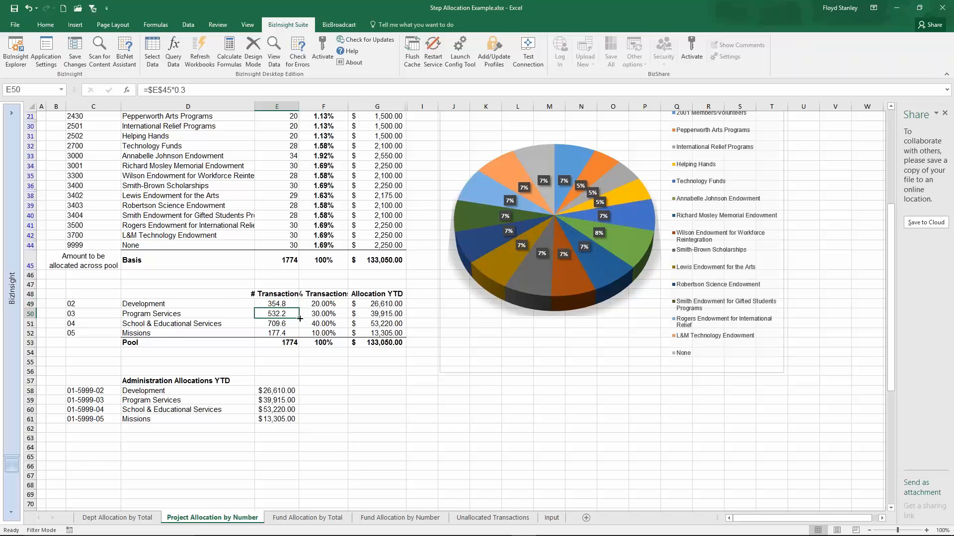
key("Down")
left_click(281, 334)
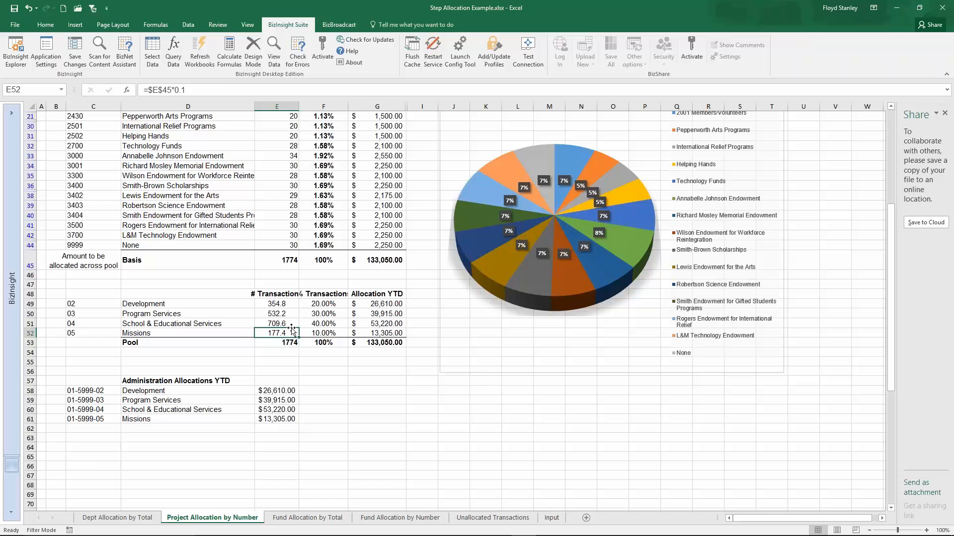
Examine the pool table's transaction percentage and Allocation YTD formulas, along with the Basis row's overhead allocation total.
left_click_drag(324, 304, 323, 333)
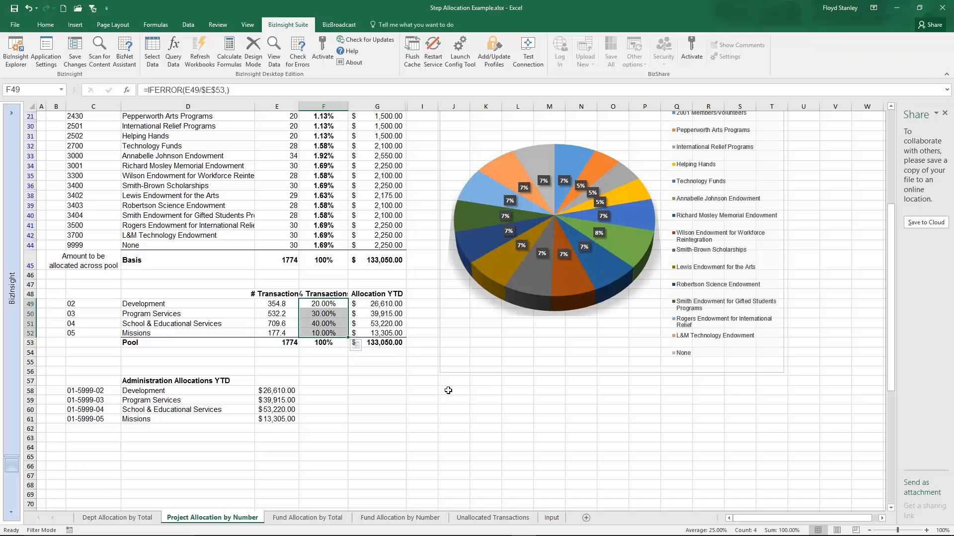
left_click(385, 303)
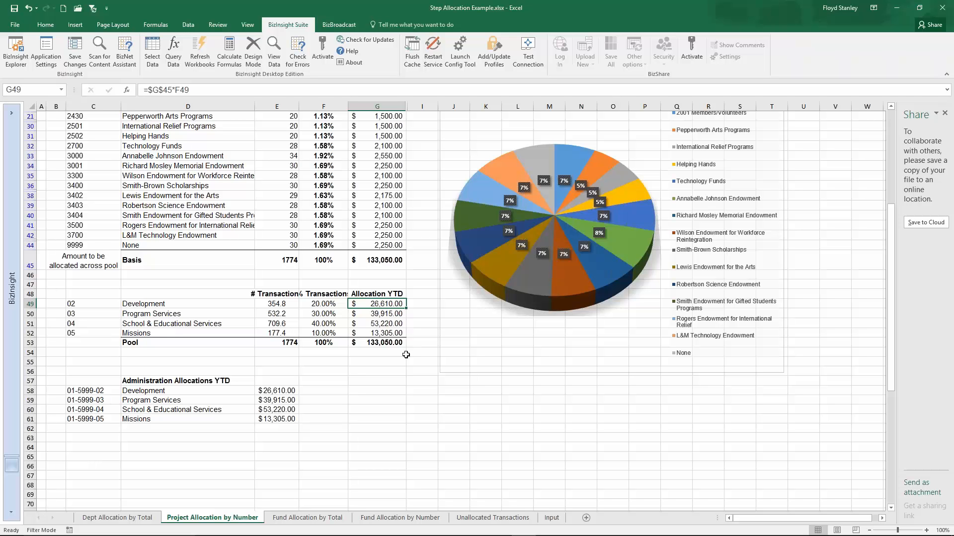
left_click(383, 259)
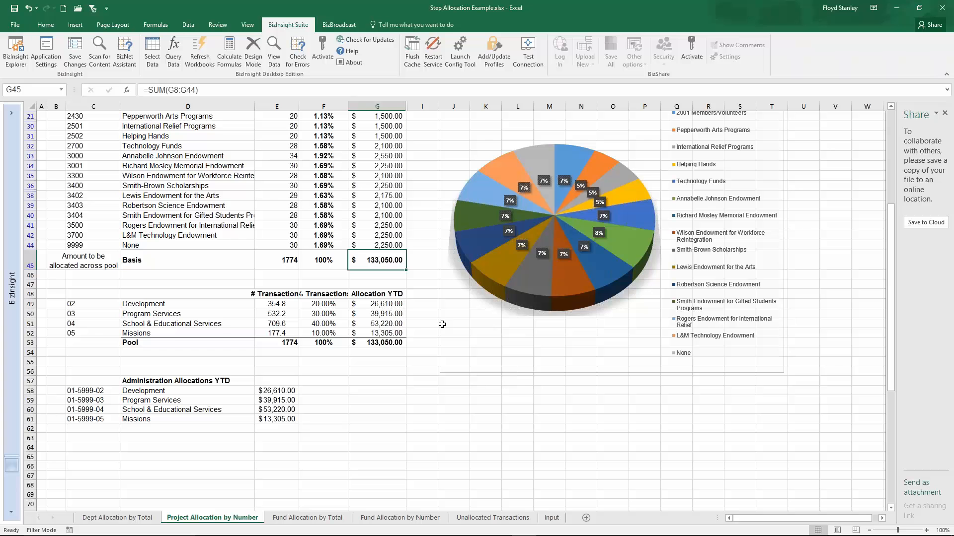
left_click(389, 306)
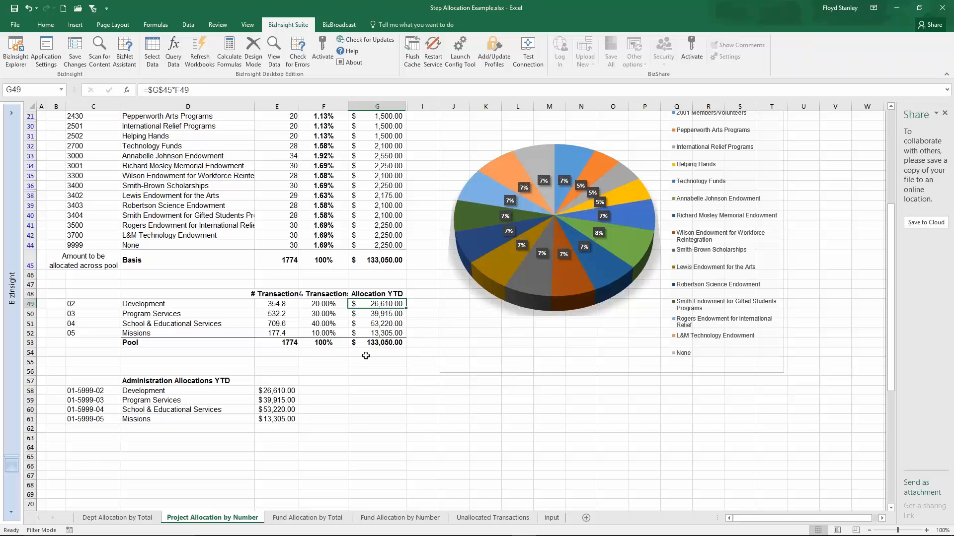
left_click(323, 306)
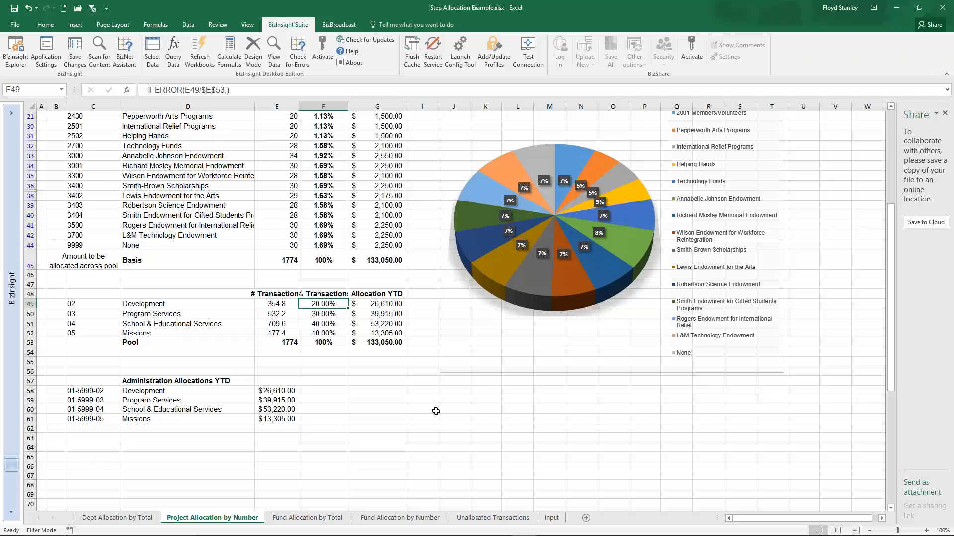
View the Fund Allocation by Total sheet and open the Fund Allocation by Number sheet.
scroll(431, 392, "up", 3)
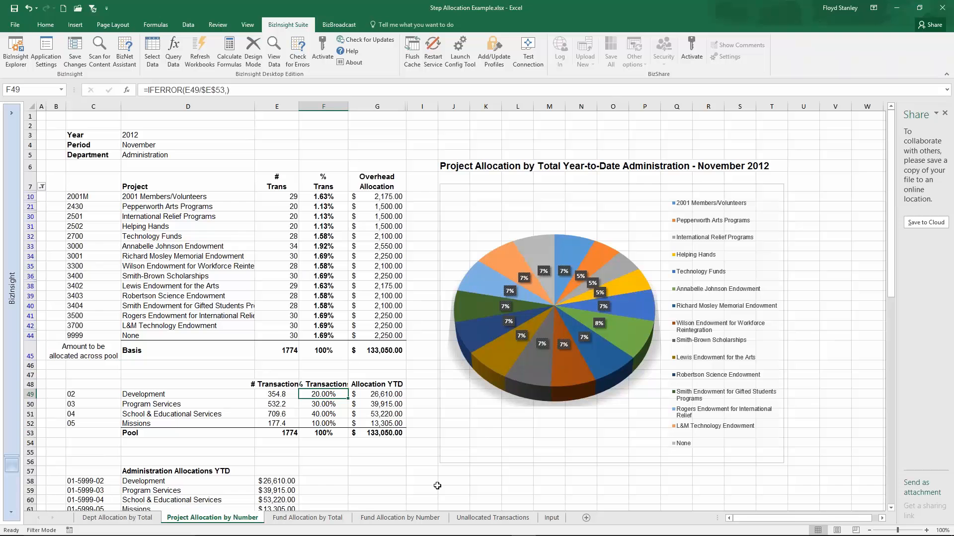
left_click(287, 518)
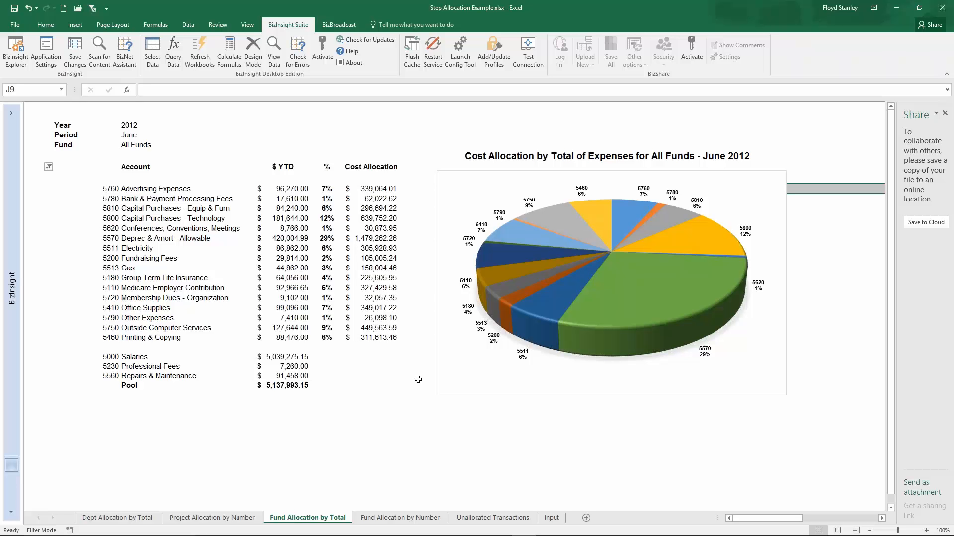
left_click(407, 518)
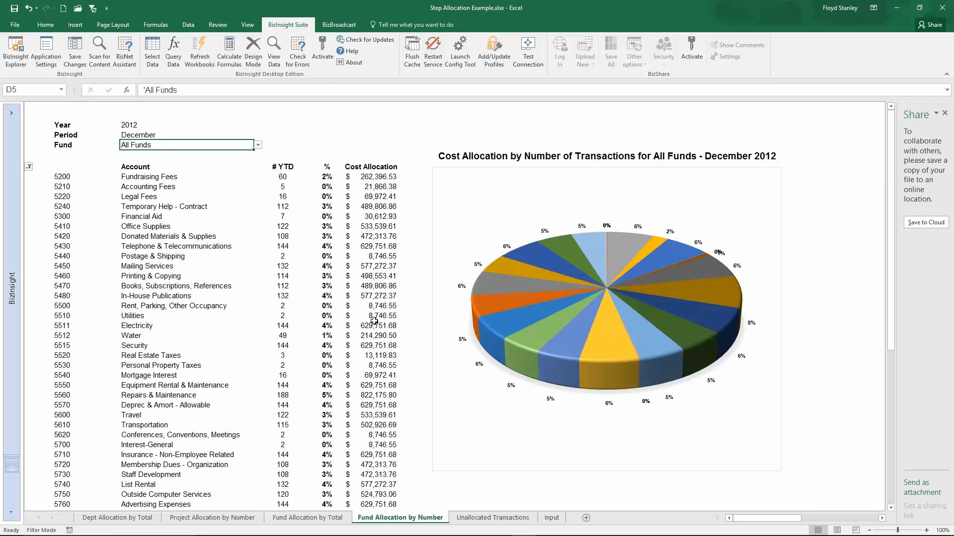
Examine the Fundraising Fees count, percentage and cost allocation formulas, and review the account rows down to the Basis total.
left_click(290, 176)
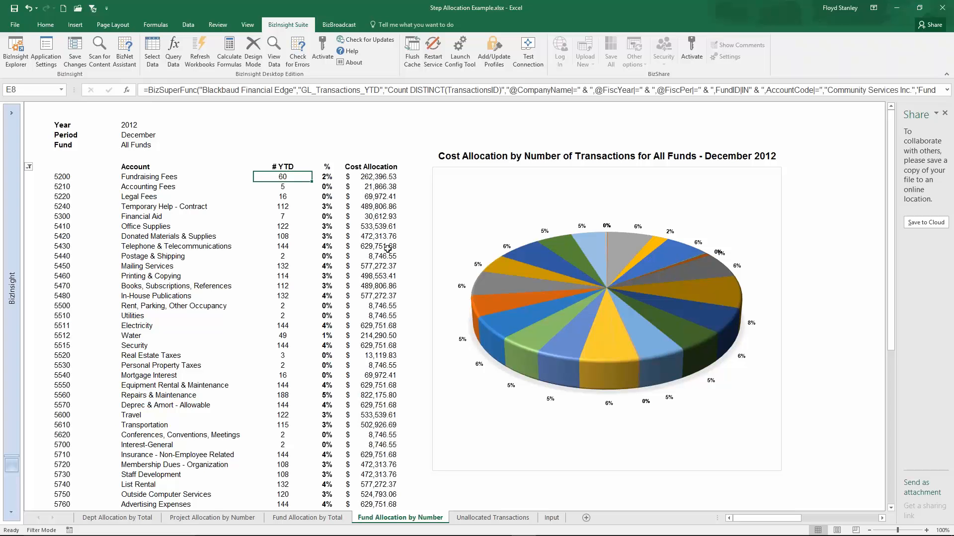
left_click(323, 176)
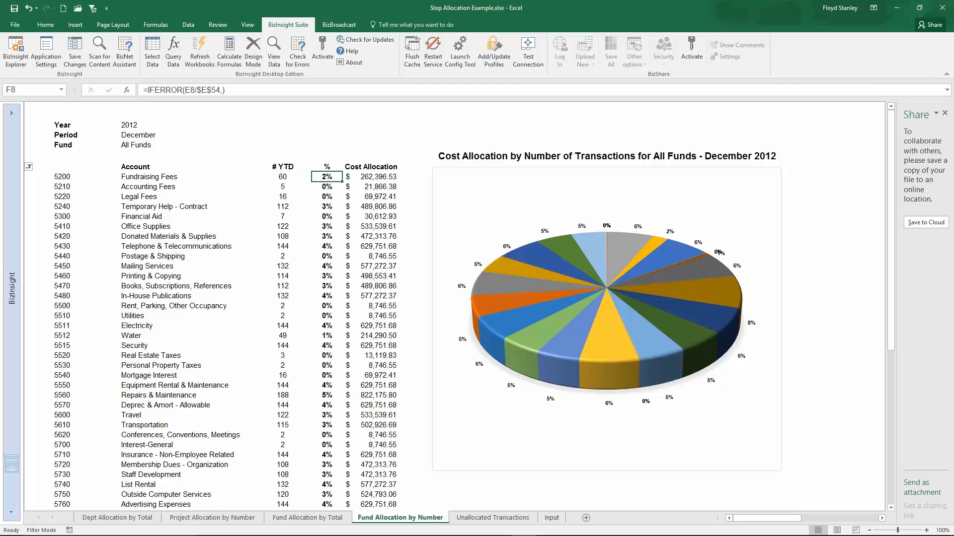
left_click(372, 175)
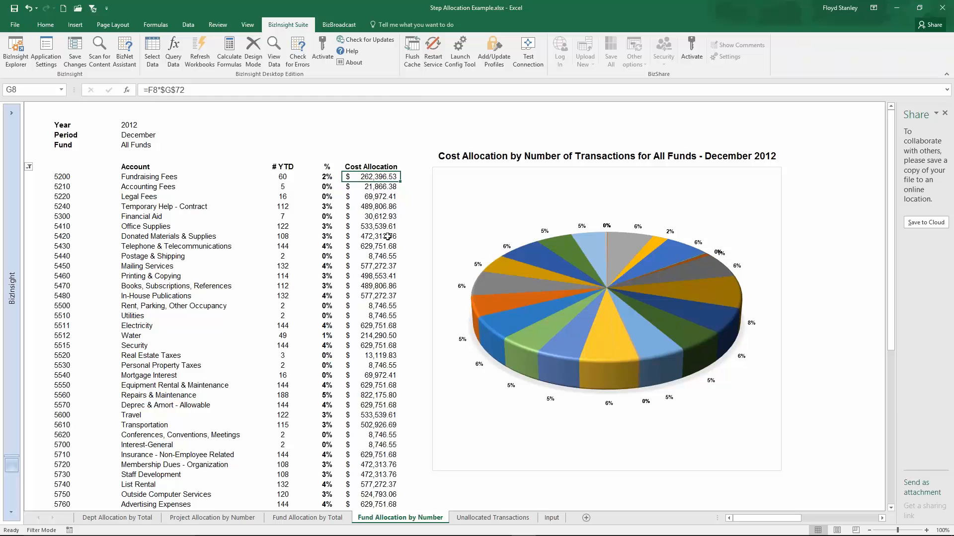
scroll(386, 237, "down", 4)
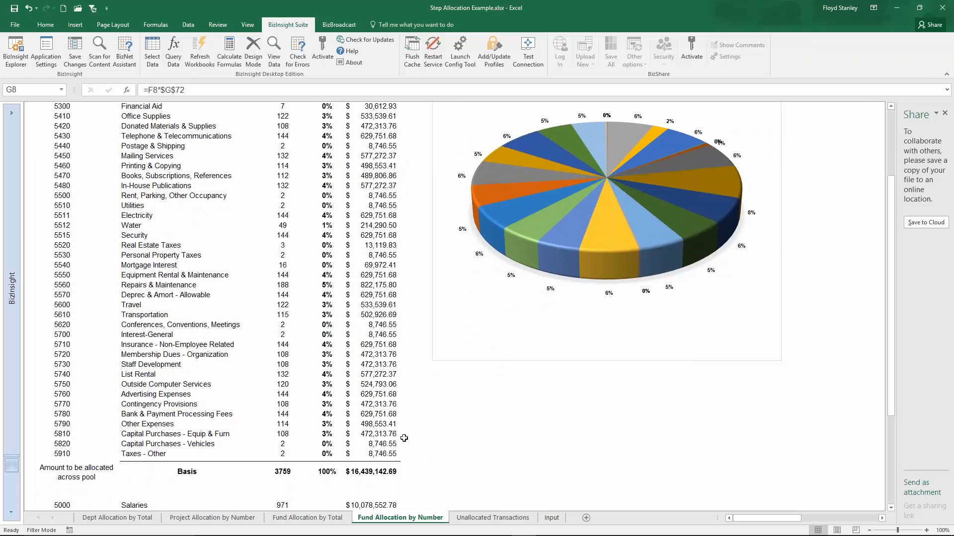
scroll(375, 361, "up", 2)
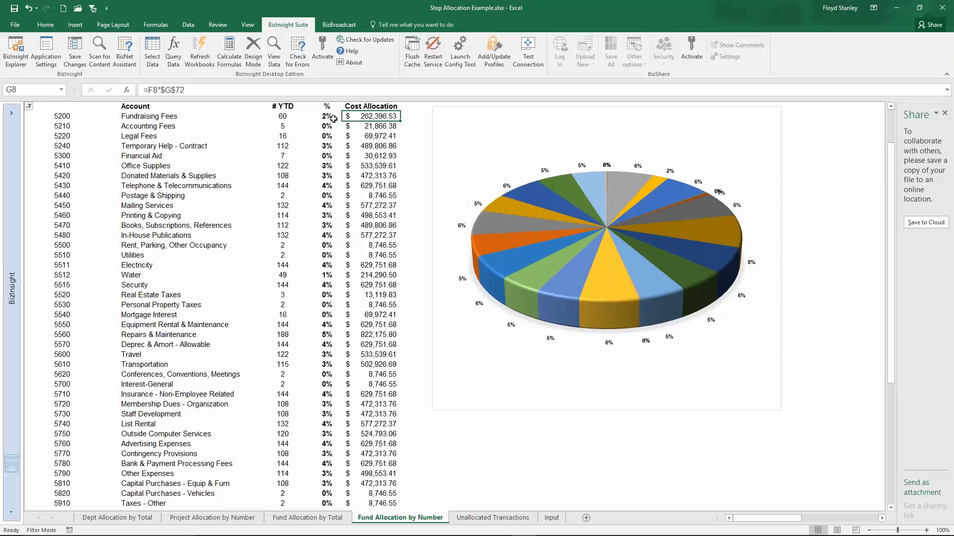
scroll(383, 259, "up", 2)
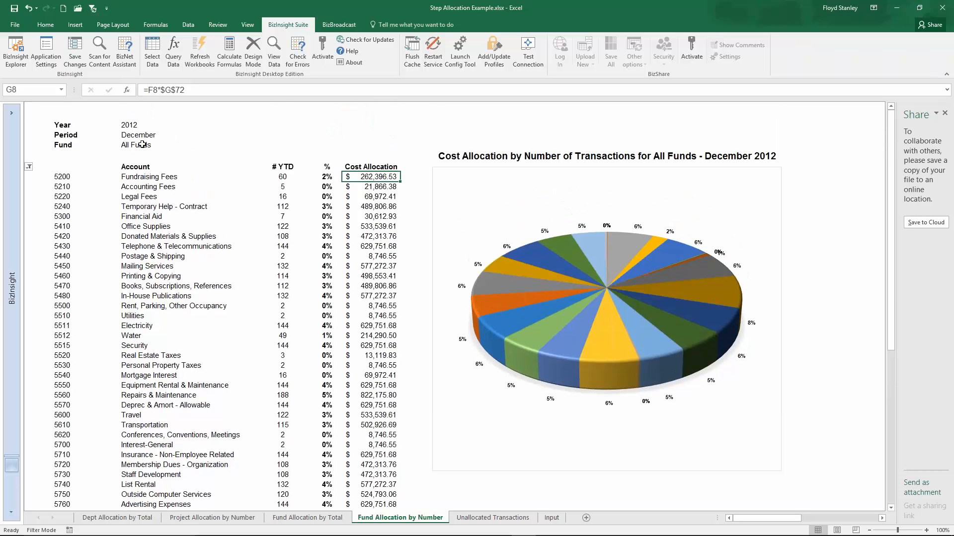
Set the Fund to Unrestricted Fund on the Fund Allocation by Number sheet.
left_click(213, 144)
left_click(258, 144)
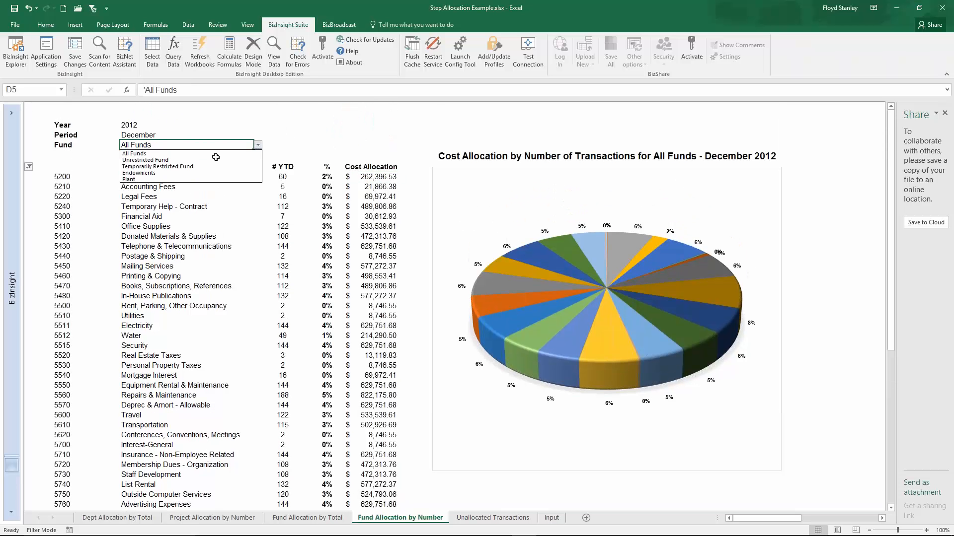
left_click(253, 160)
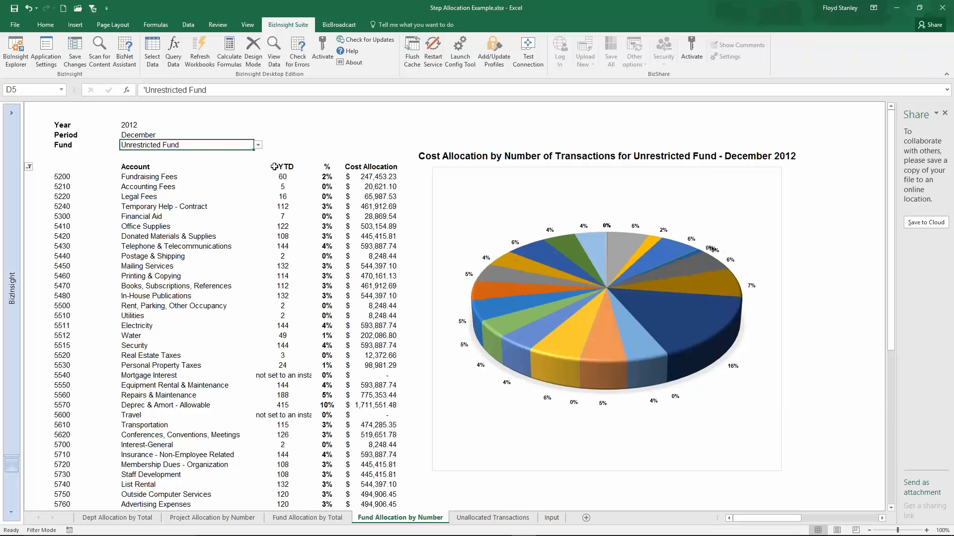
Set the Fund to Temporarily Restricted Fund and check the Cost Allocation cells from Fundraising Fees through Rent, Parking, Other Occupancy.
left_click(258, 144)
left_click(242, 165)
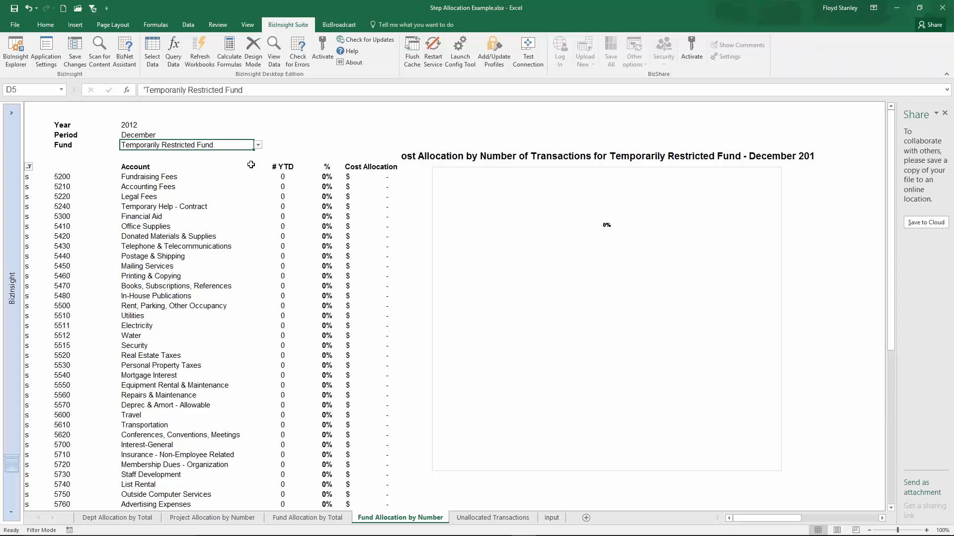
left_click(361, 175)
left_click_drag(360, 175, 365, 307)
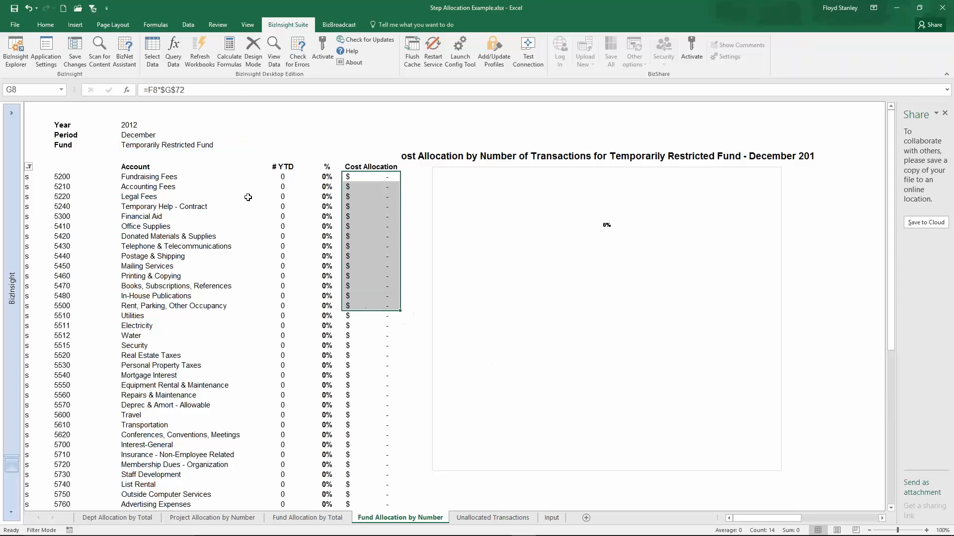
Switch the Fund back to Unrestricted Fund and open the Unallocated Transactions sheet.
left_click(189, 147)
left_click(258, 144)
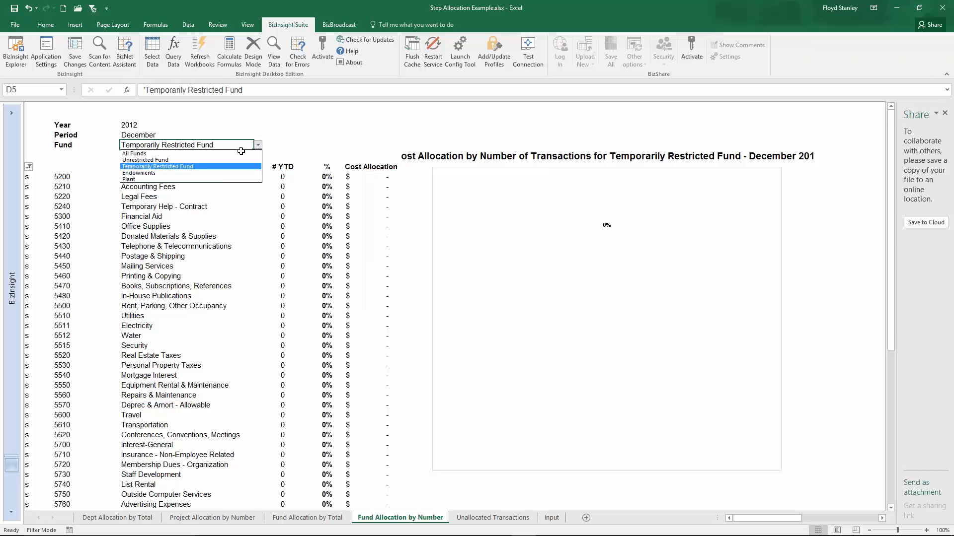
left_click(181, 161)
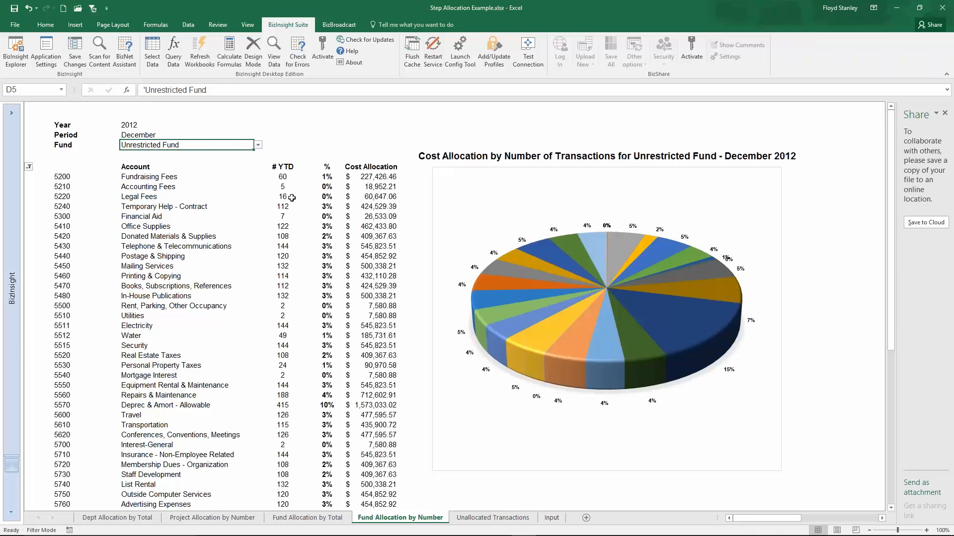
left_click(486, 518)
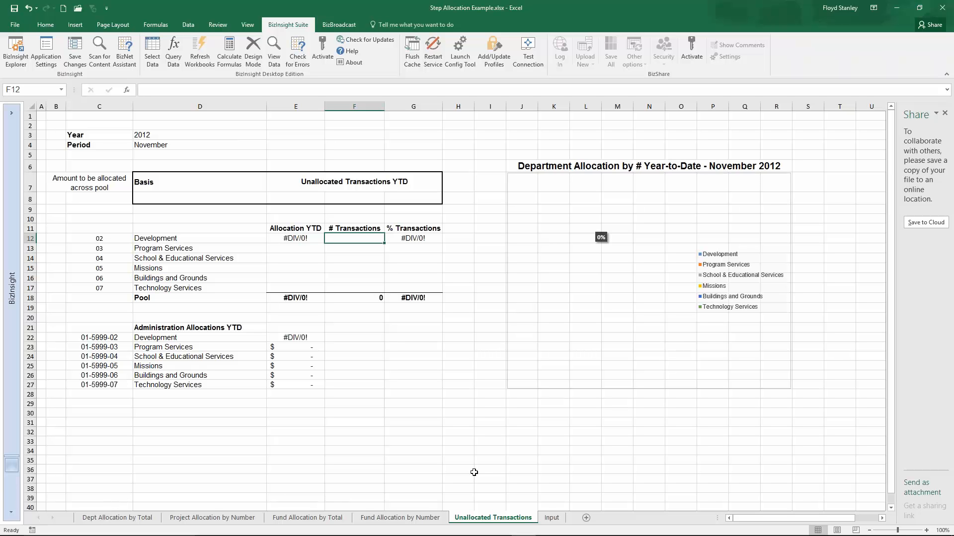
Start a BizInsight query for cell F8 that returns the Sum of YTDNet from the GL_Transactions_YTD data set.
left_click(345, 198)
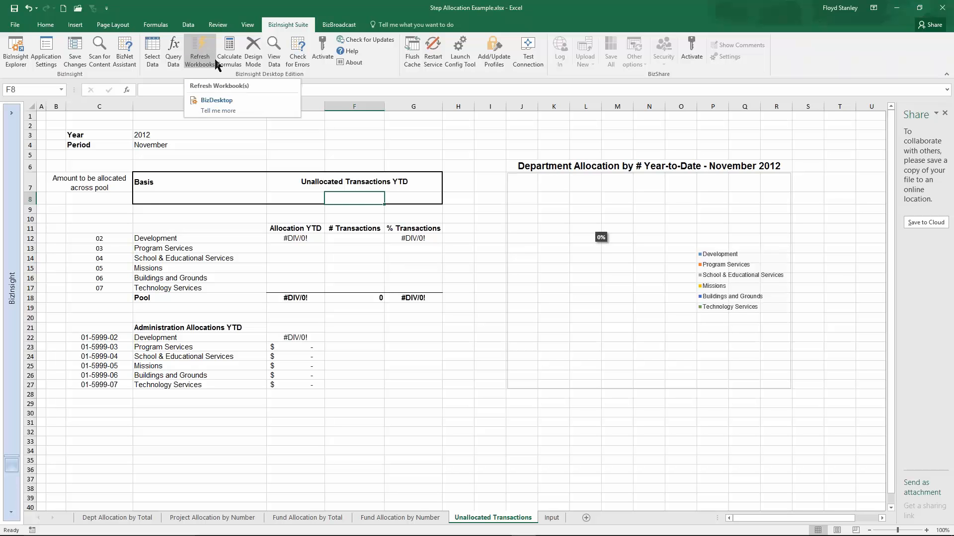
left_click(174, 55)
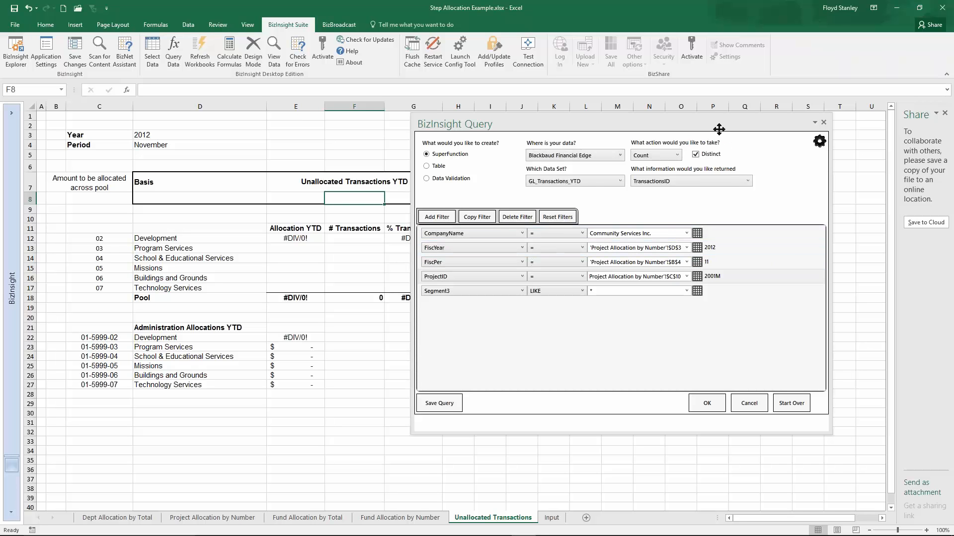
left_click_drag(719, 129, 756, 148)
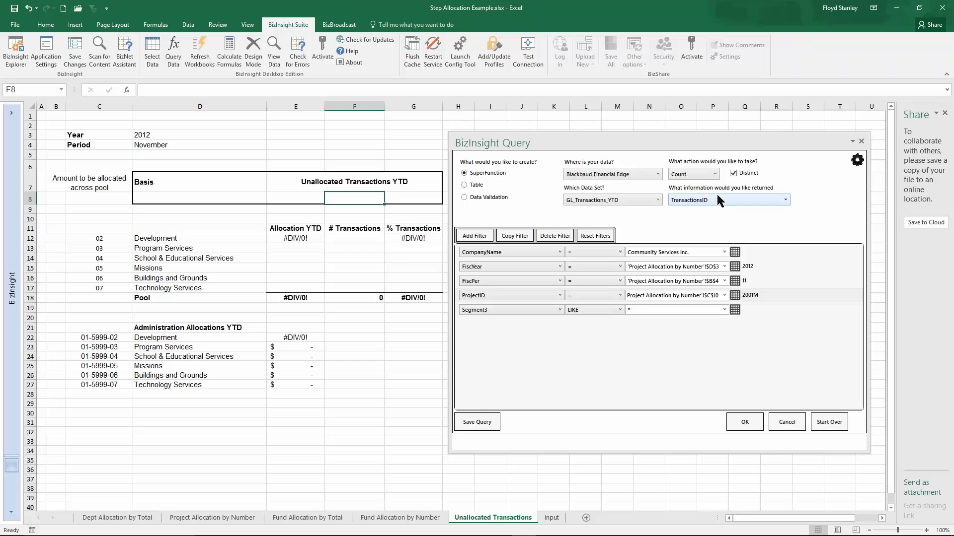
left_click(714, 174)
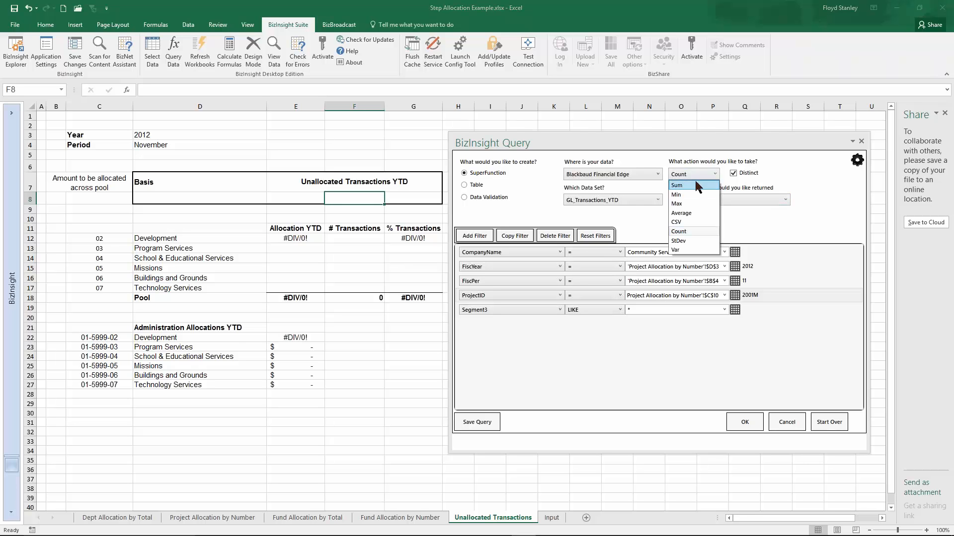
left_click(696, 180)
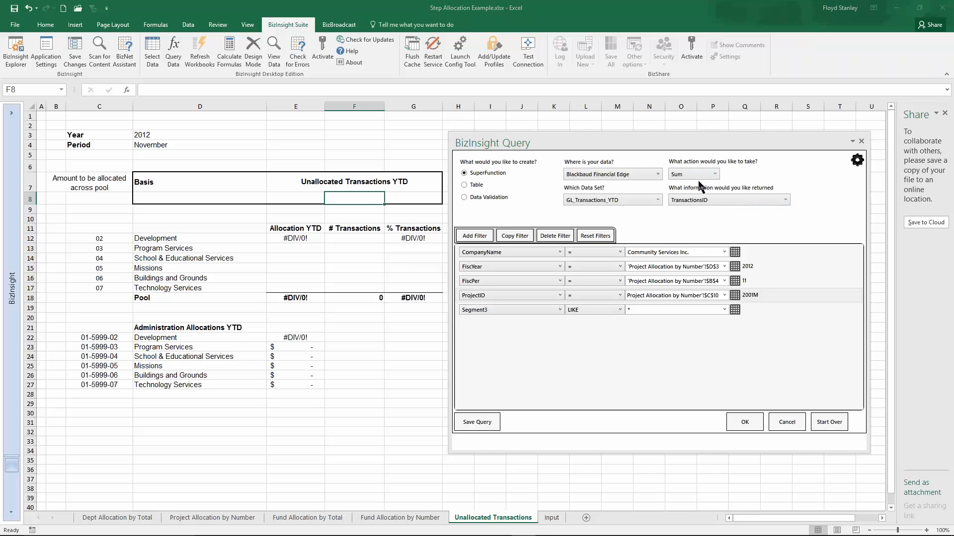
left_click(785, 200)
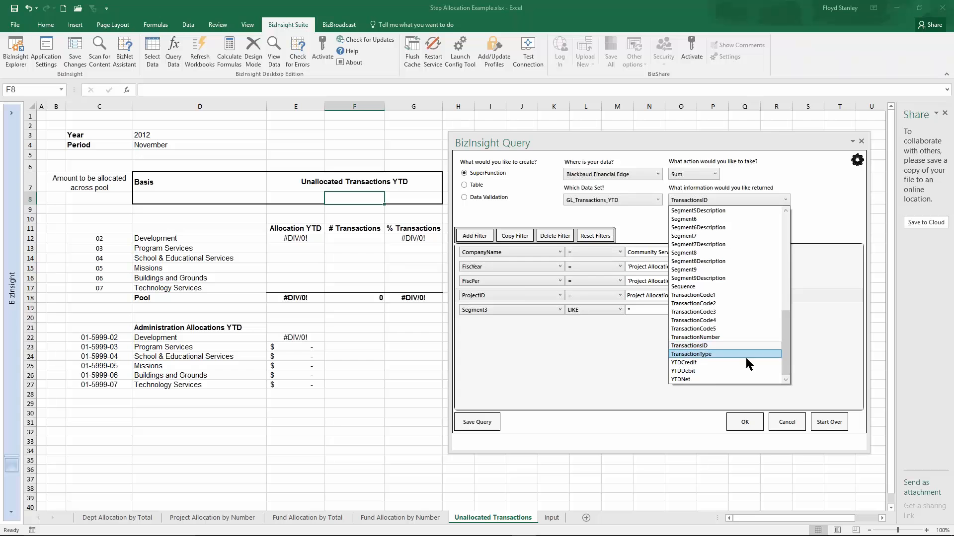
left_click(705, 380)
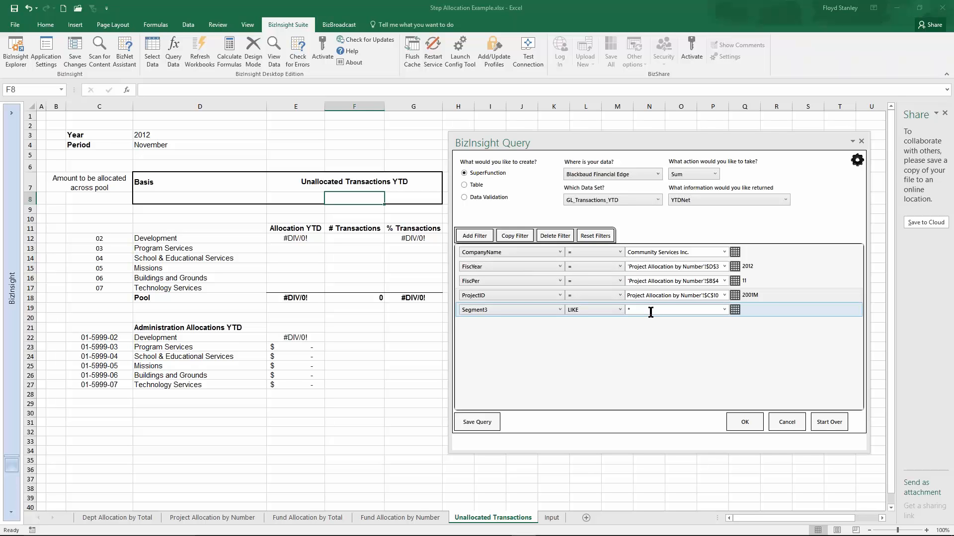
Delete the ProjectID filter from the query.
left_click(756, 281)
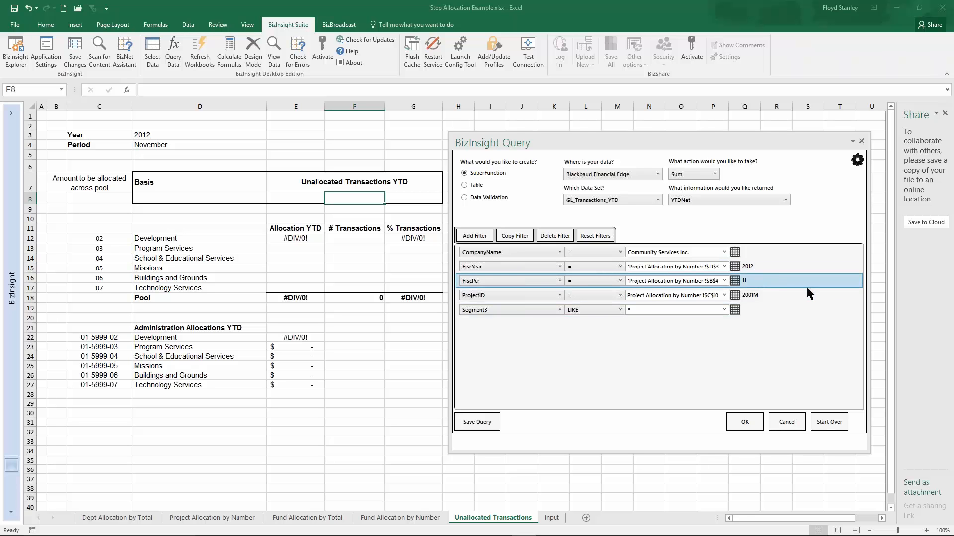
left_click(776, 295)
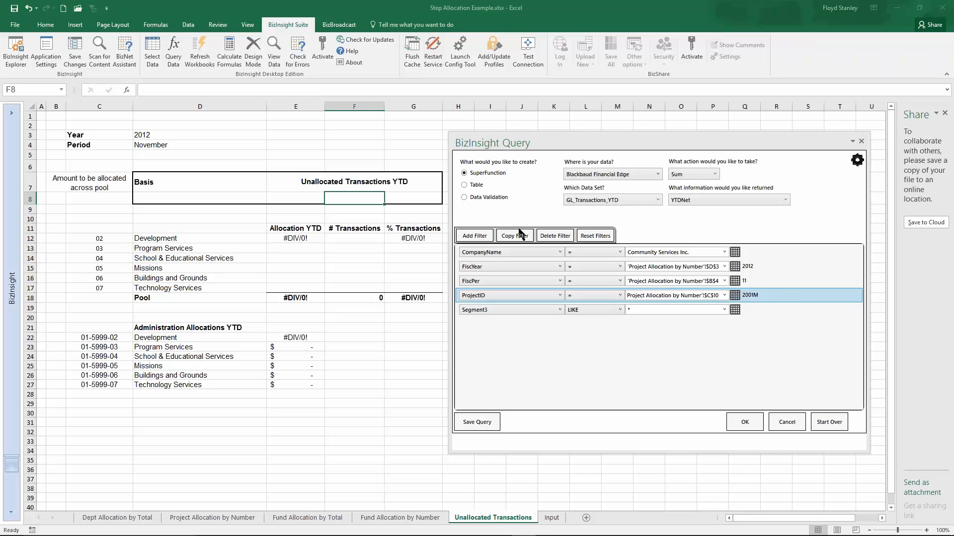
left_click(554, 237)
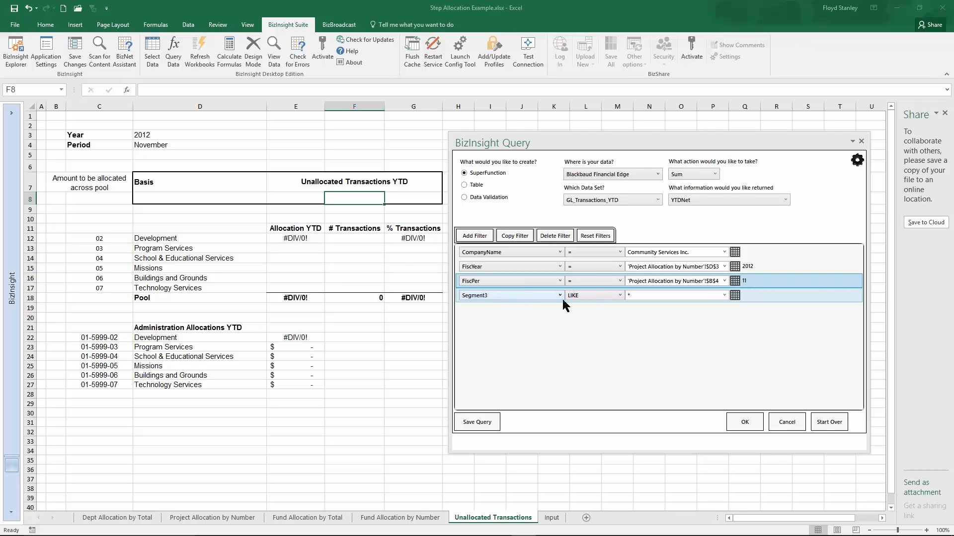
Set the Segment3 filter to equal 00 and insert the query into cell F8 of Unallocated Transactions.
left_click(620, 295)
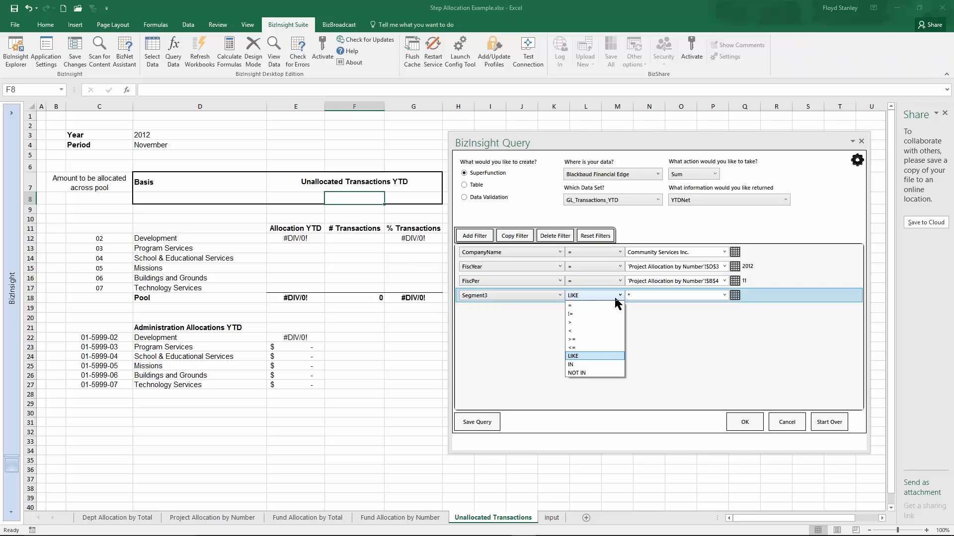
left_click(581, 305)
left_click(646, 293)
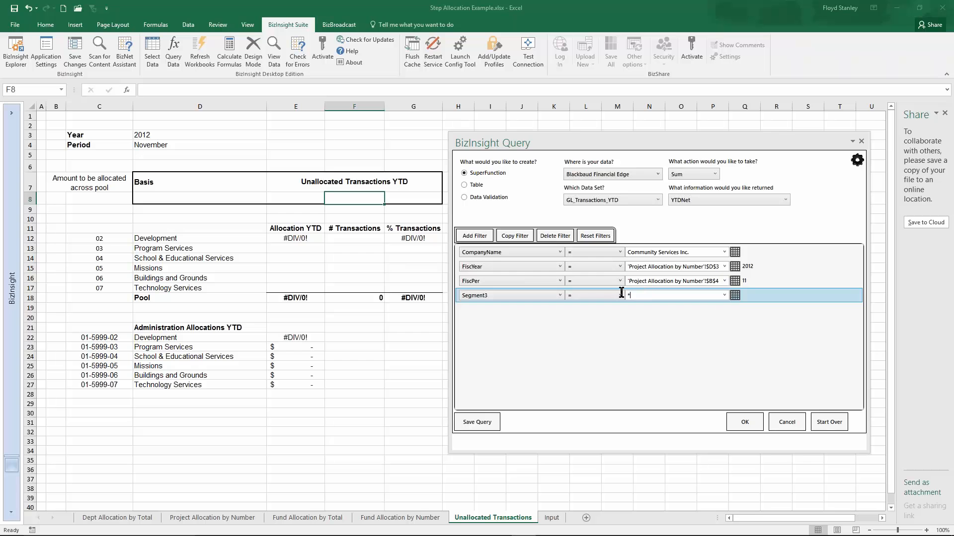
key("BackSpace")
left_click(724, 295)
left_click(724, 295)
left_click(748, 427)
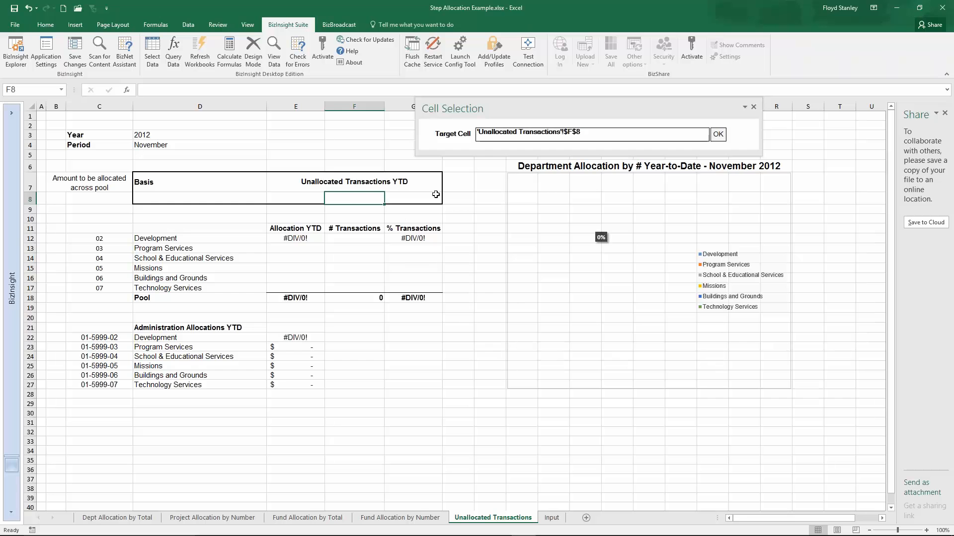
left_click(718, 135)
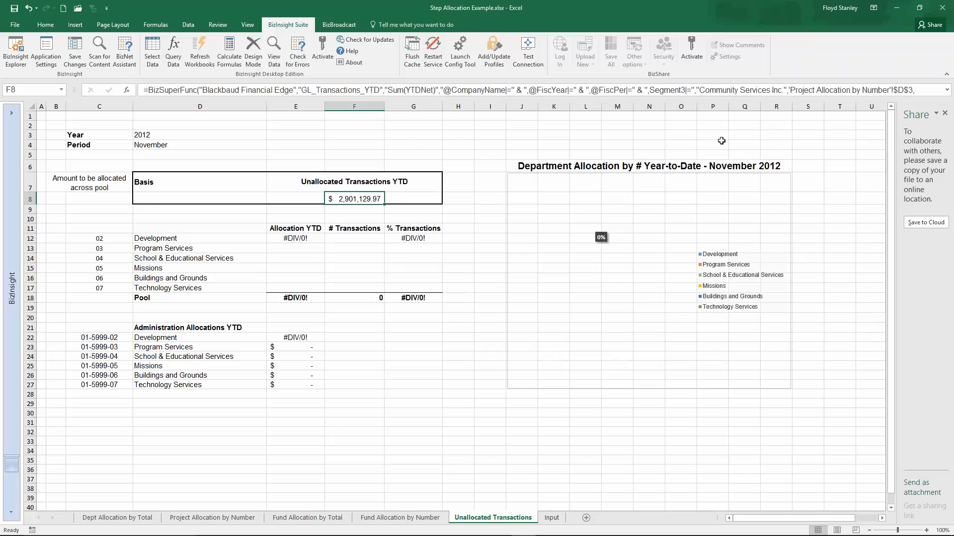
Drill down on the Unallocated Transactions YTD amount in F8 into a SuperTable.
right_click(358, 198)
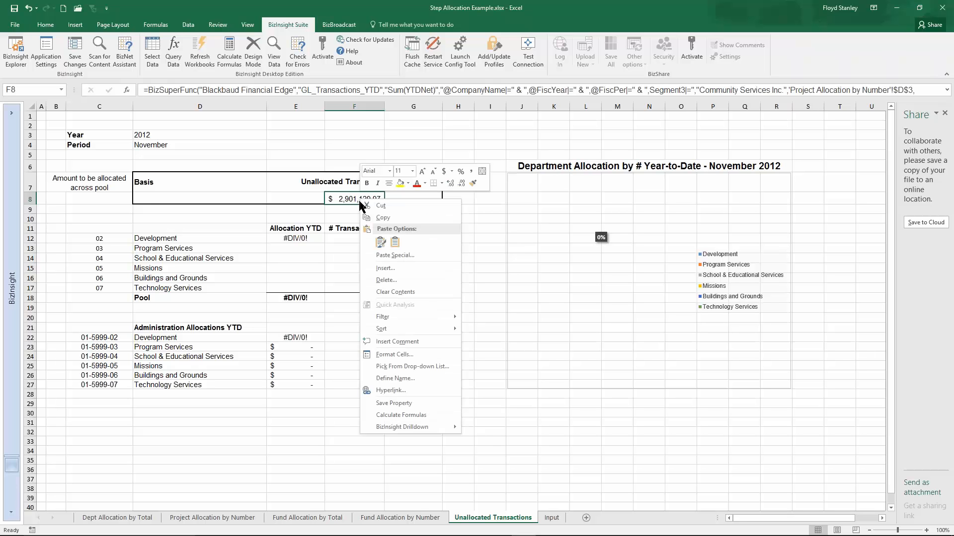
mouse_move(417, 427)
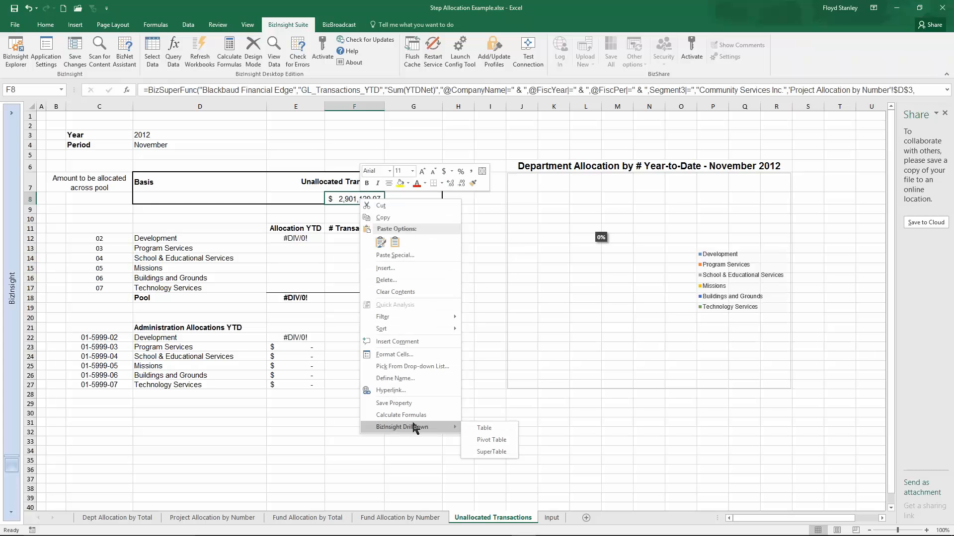
left_click(504, 441)
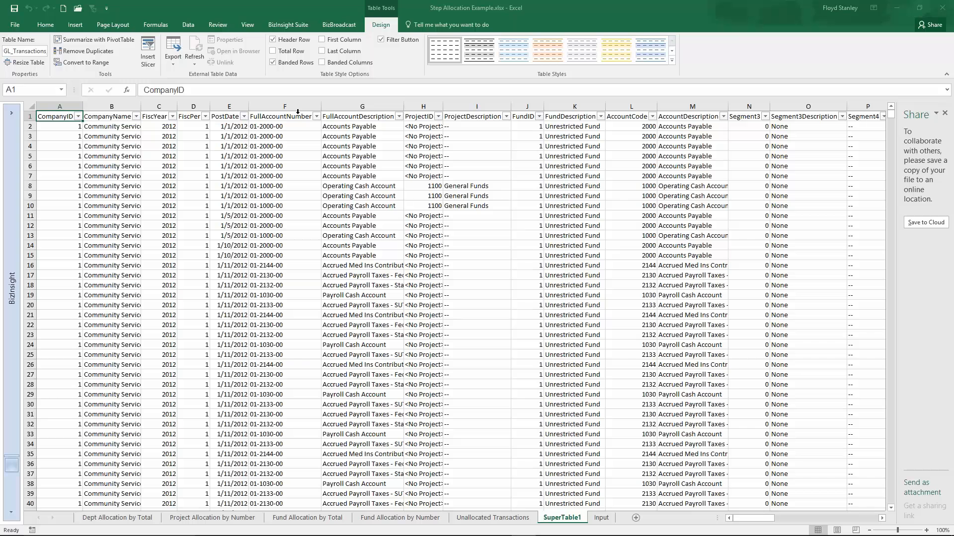
Examine the drilldown transaction records across the columns to Segment3 and down the rows.
left_click(152, 126)
key("Right")
key("Right")
key("Right")
key("Right")
key("Right")
key("Right")
key("Right")
key("Right")
key("Right")
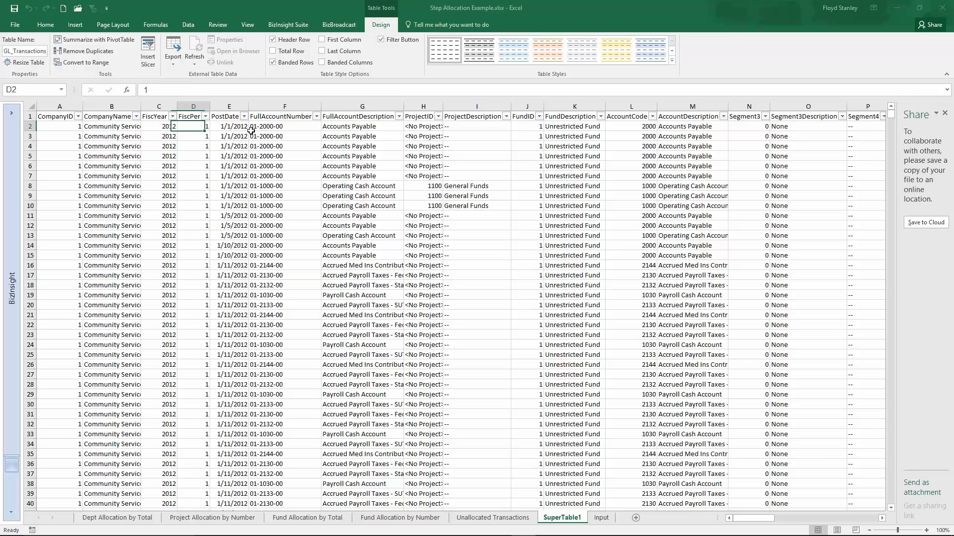
key("Right")
key("Right")
key("Right")
key("Right")
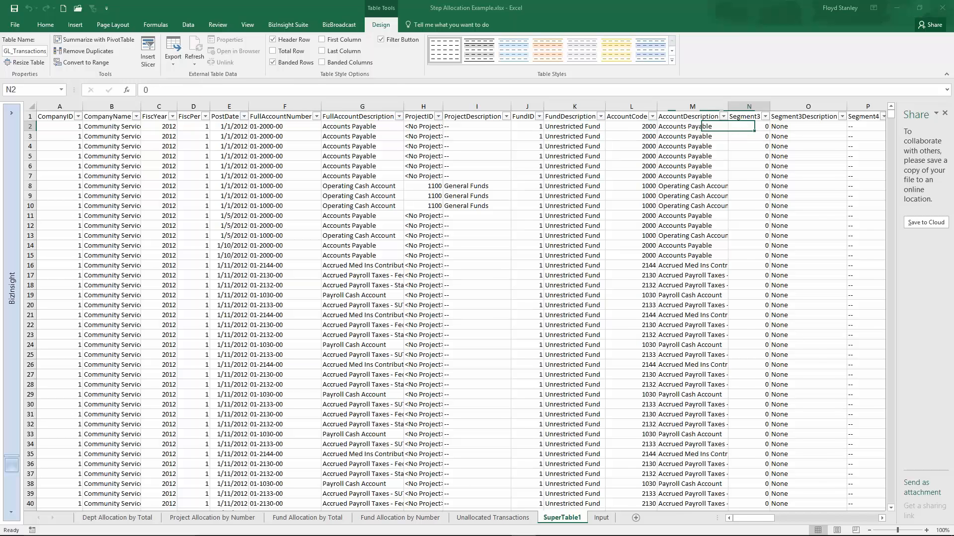
key("Left")
key("Left")
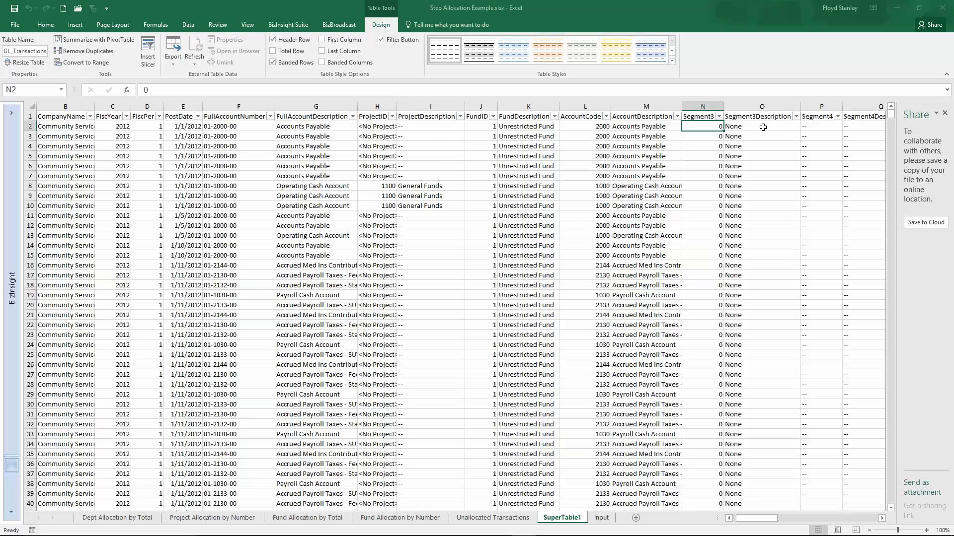
scroll(770, 179, "down", 17)
scroll(771, 187, "up", 17)
Return to the Unallocated Transactions sheet and copy the F8 query formula into cell E8.
left_click(493, 517)
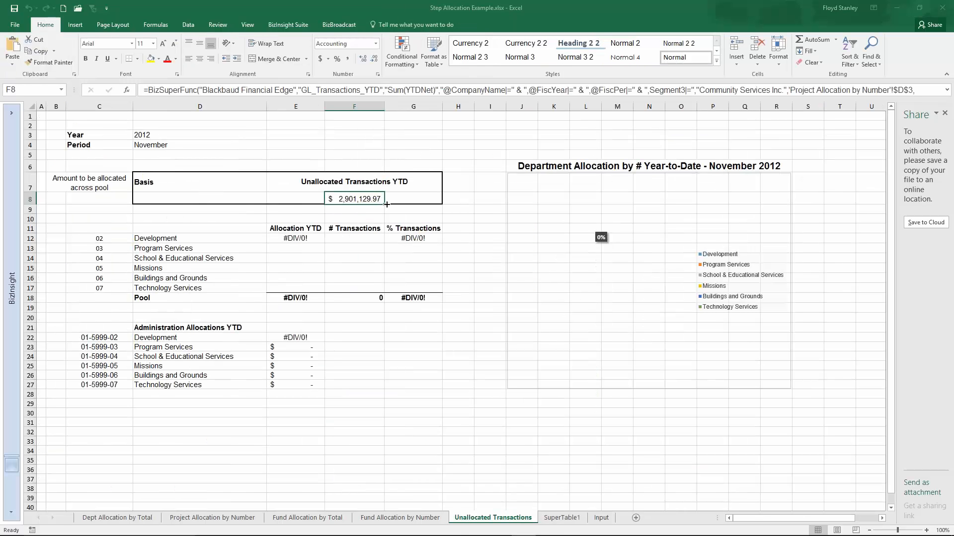
left_click_drag(385, 205, 302, 198)
left_click(303, 199)
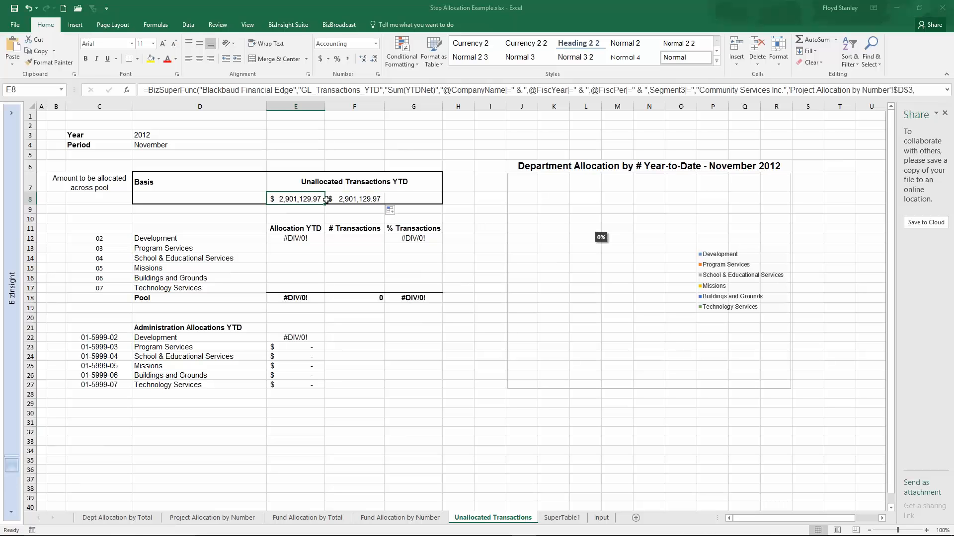
Change the query in E8 to a distinct Count of TransactionsID and overwrite the cell's current contents.
left_click(288, 24)
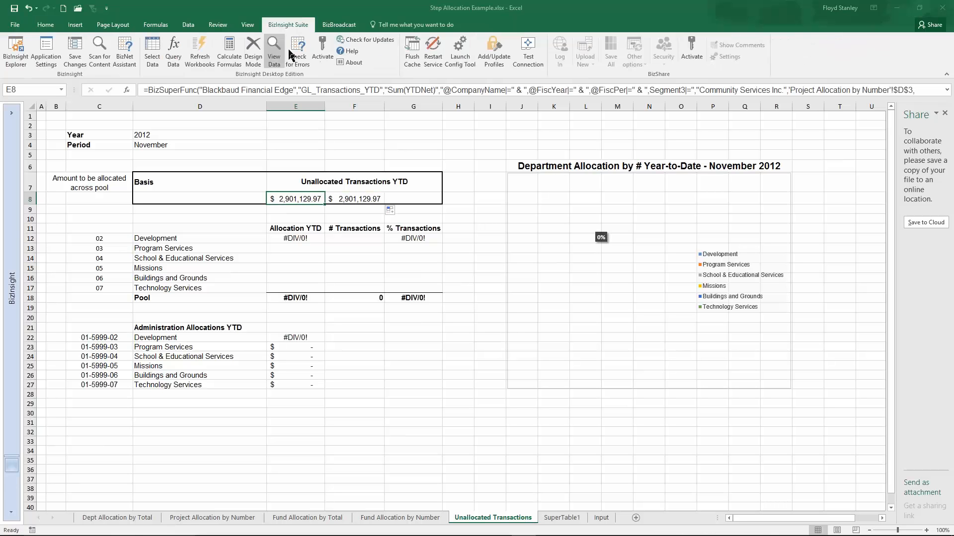
left_click(174, 54)
left_click(194, 89)
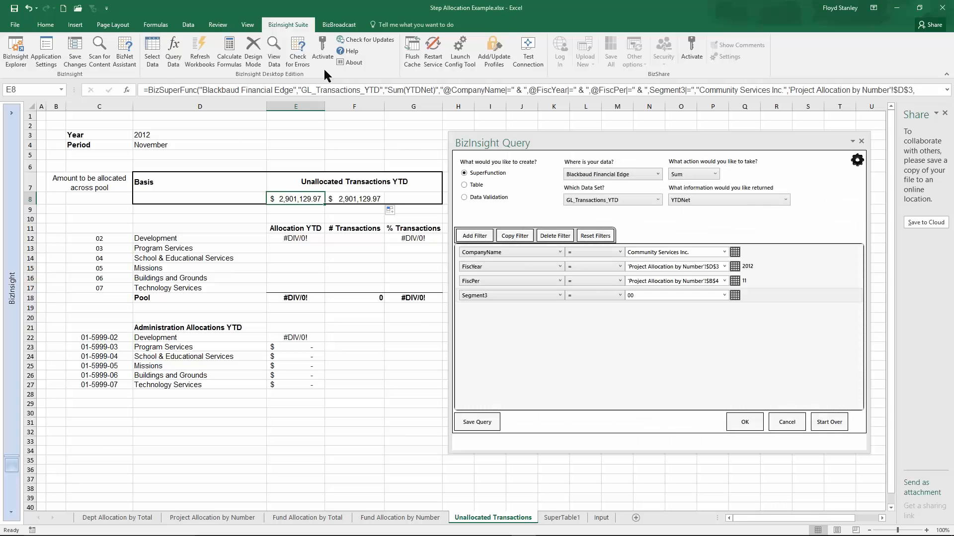
left_click(714, 175)
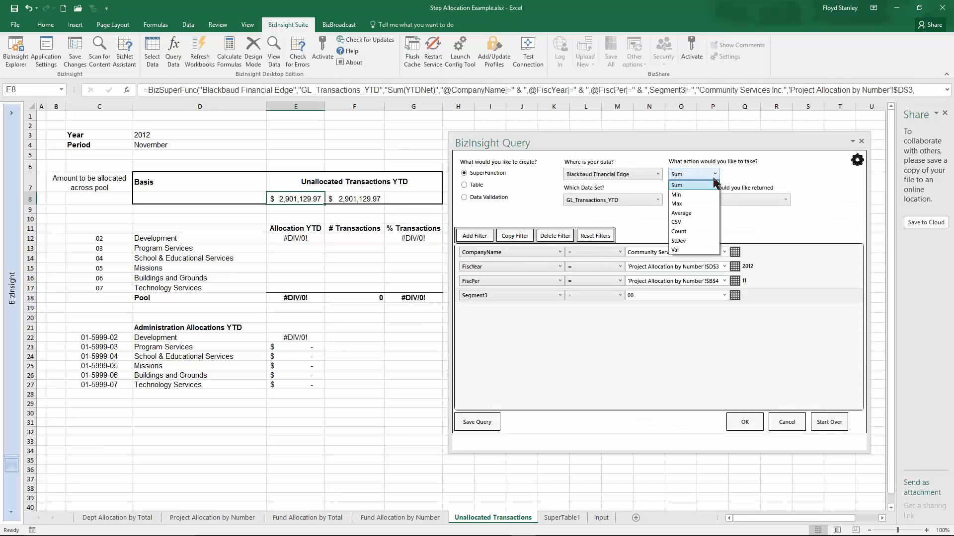
left_click(688, 230)
left_click(782, 202)
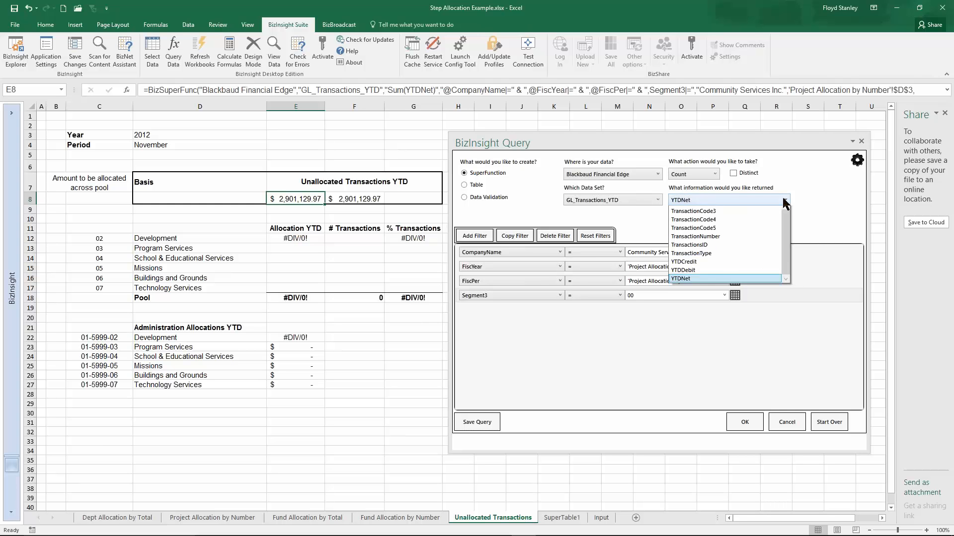
left_click(708, 345)
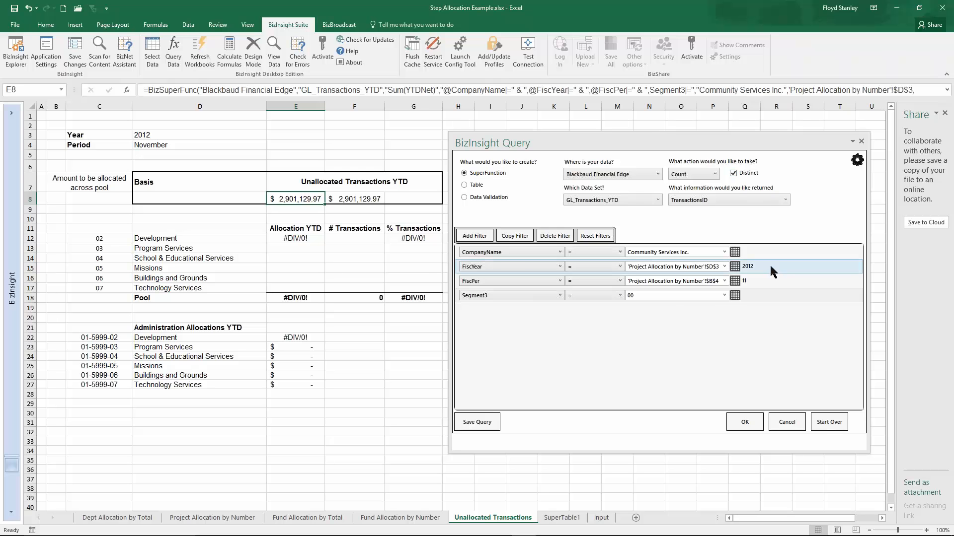
left_click(747, 424)
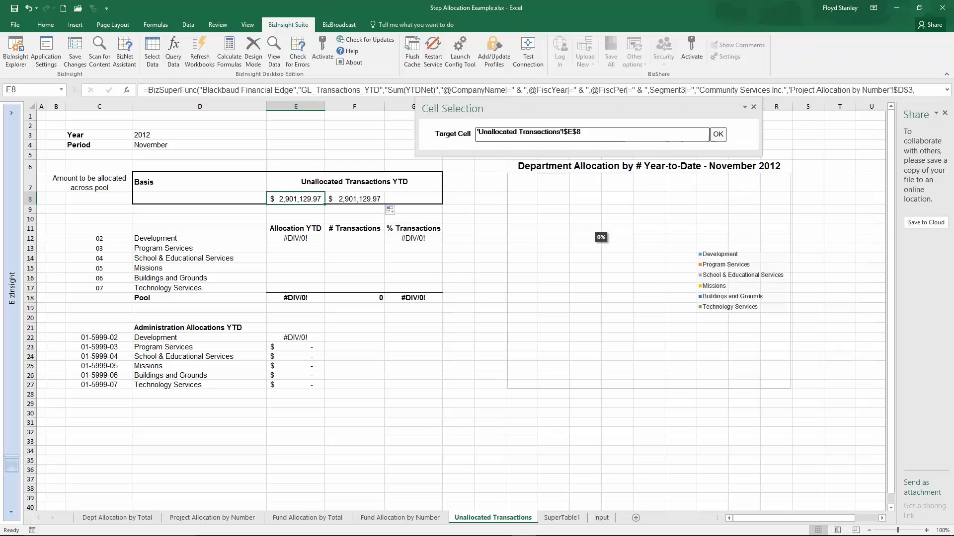
left_click(720, 139)
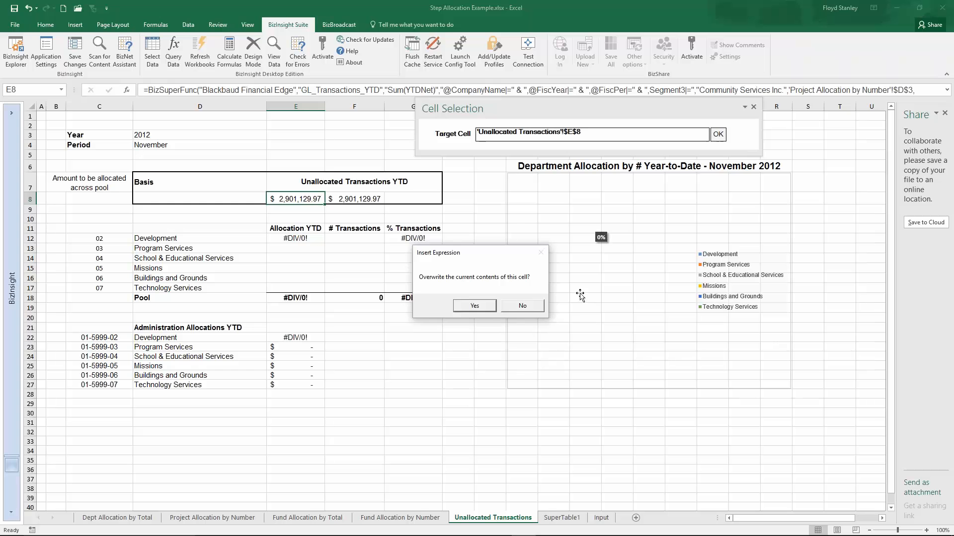
left_click(471, 306)
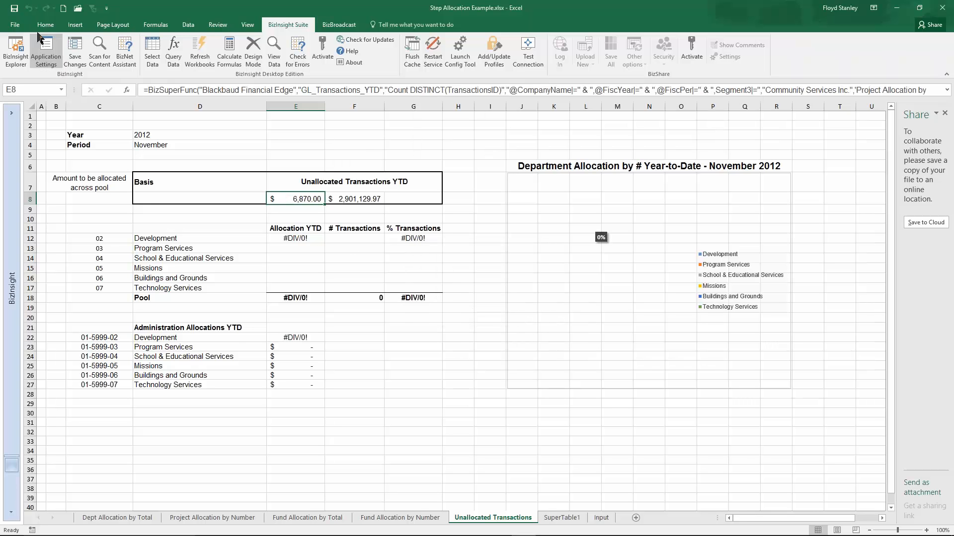
left_click(16, 25)
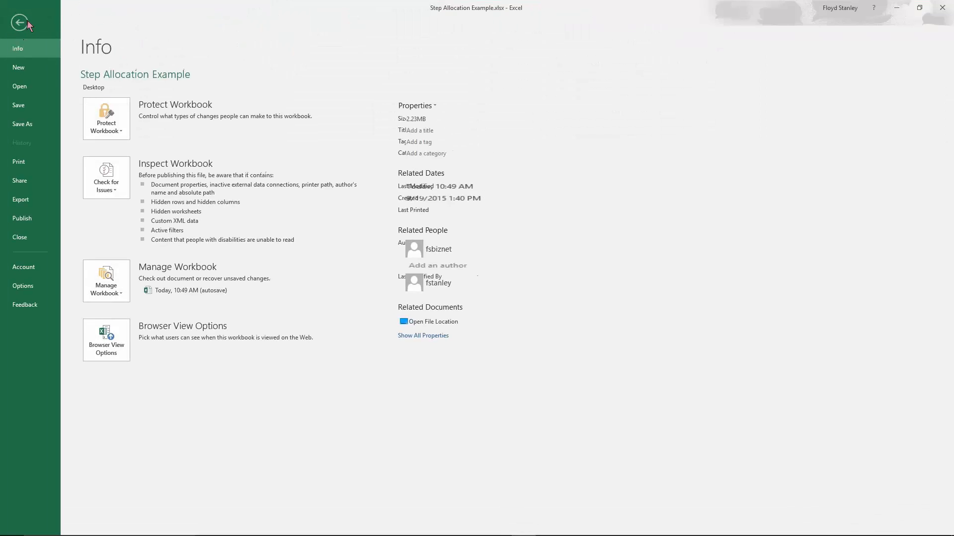
left_click(24, 25)
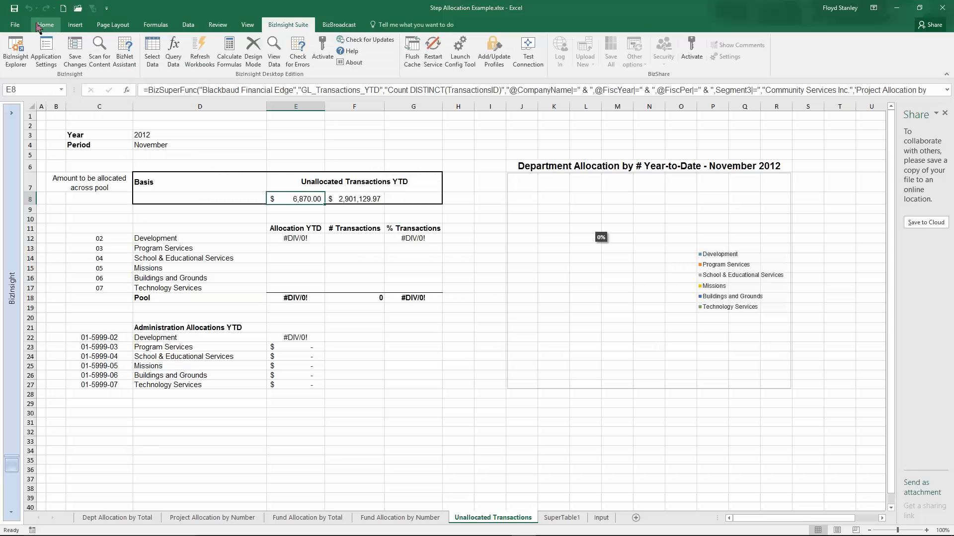
Change the number format of E8 from accounting to a plain number without a currency symbol or decimals.
left_click(42, 25)
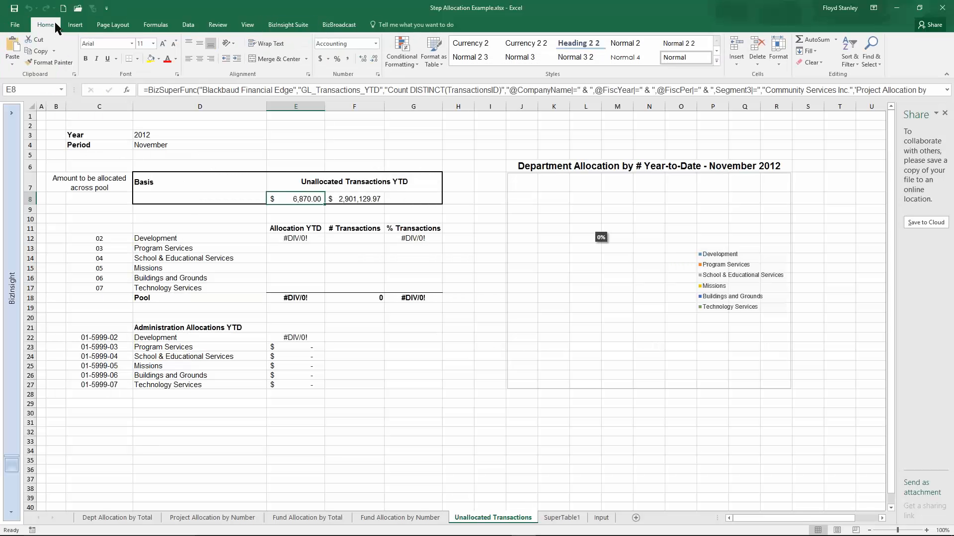
left_click(375, 44)
left_click(368, 57)
left_click(364, 199)
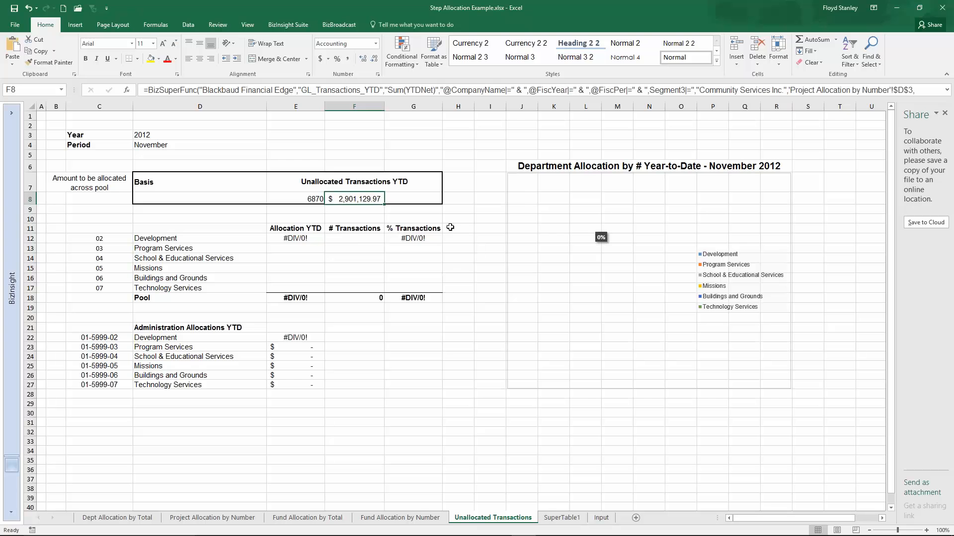
Start a distinct Count of TransactionsID query for F12 and pick cell C12 as the Segment3 filter value.
left_click(363, 236)
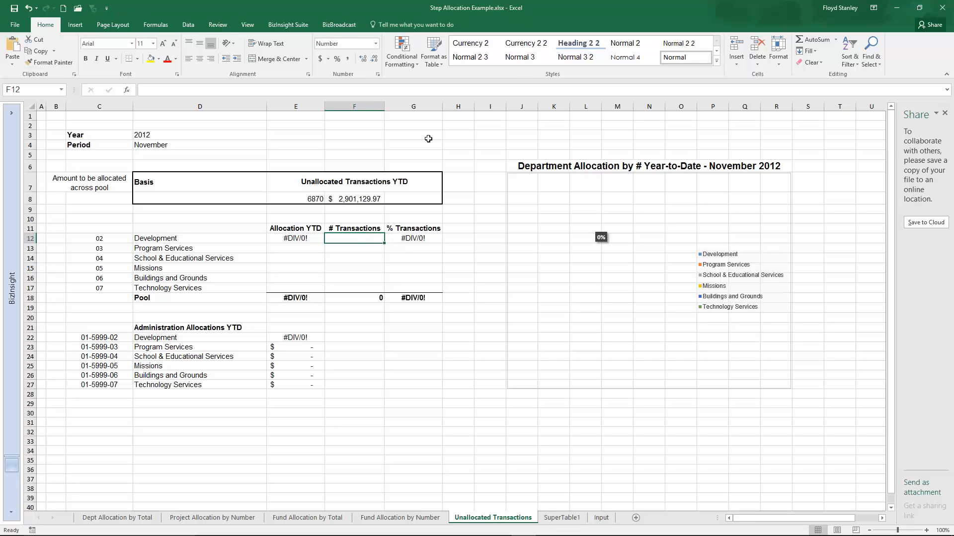
left_click(289, 25)
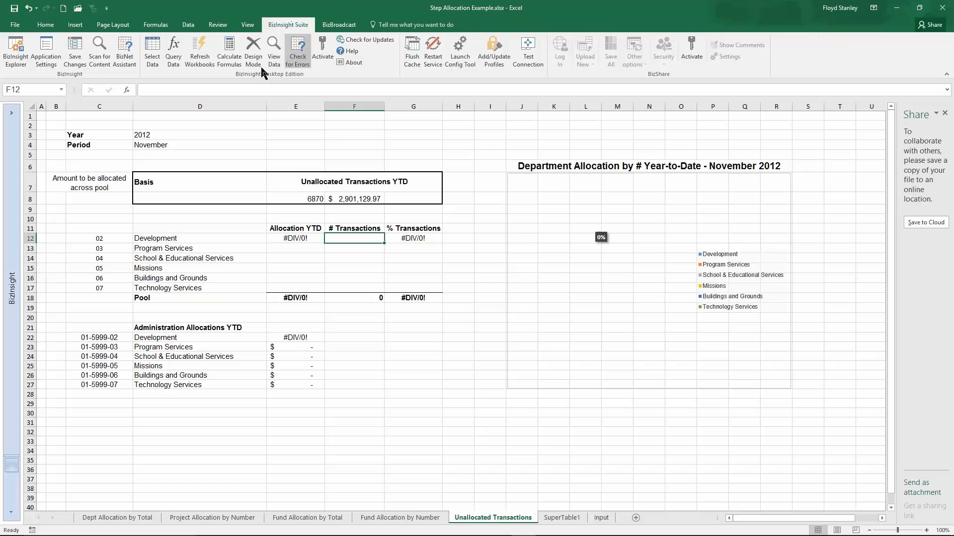
left_click(170, 54)
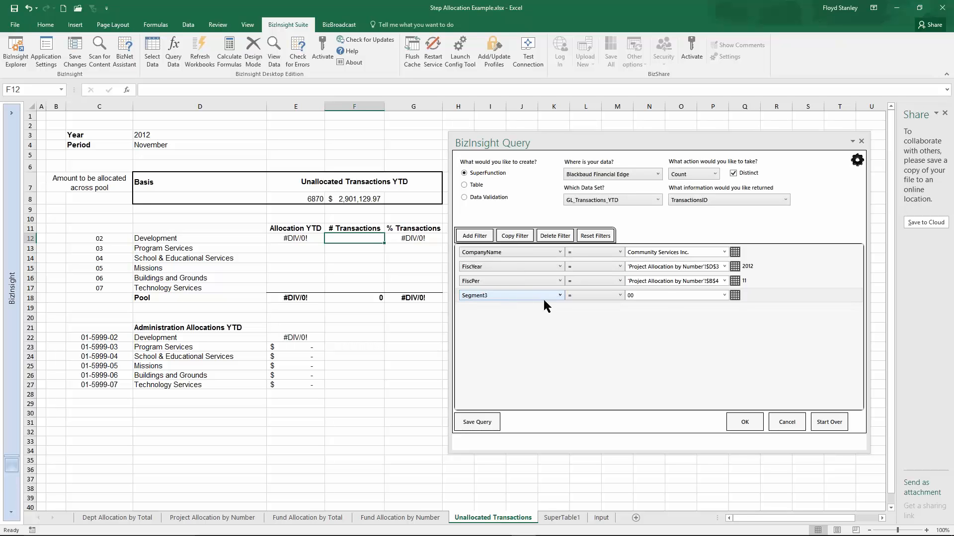
left_click(664, 297)
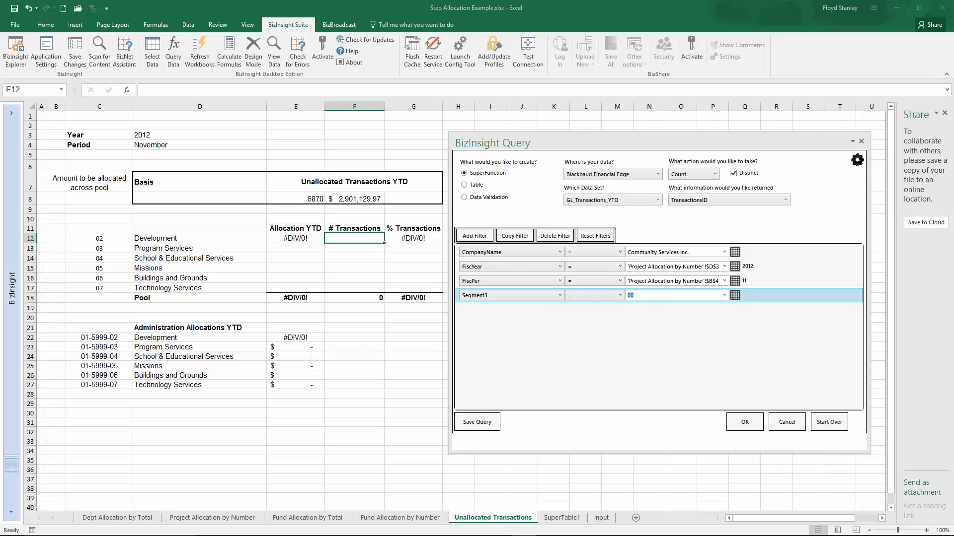
left_click(735, 296)
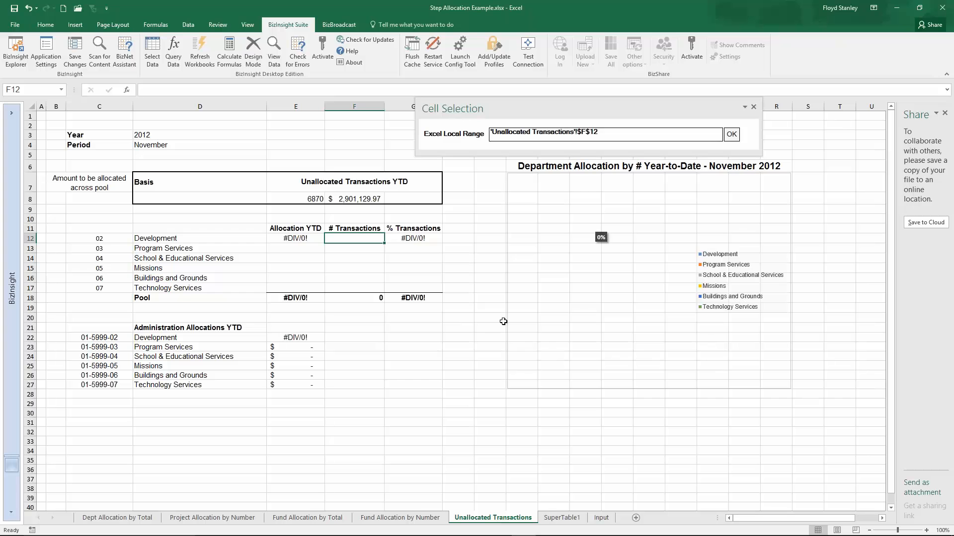
left_click(109, 238)
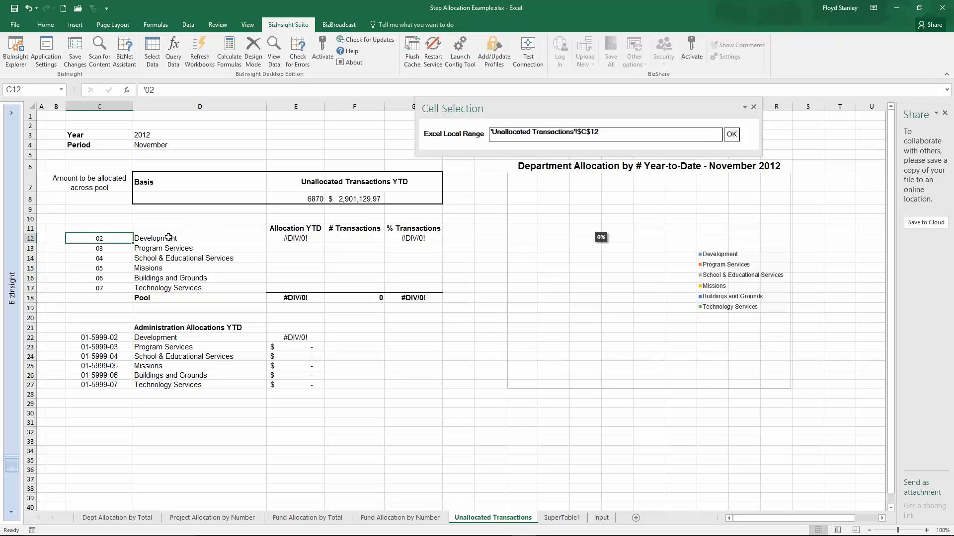
Make the row of the Segment3 cell reference relative as $C12 and place the finished query in F12.
left_click(625, 135)
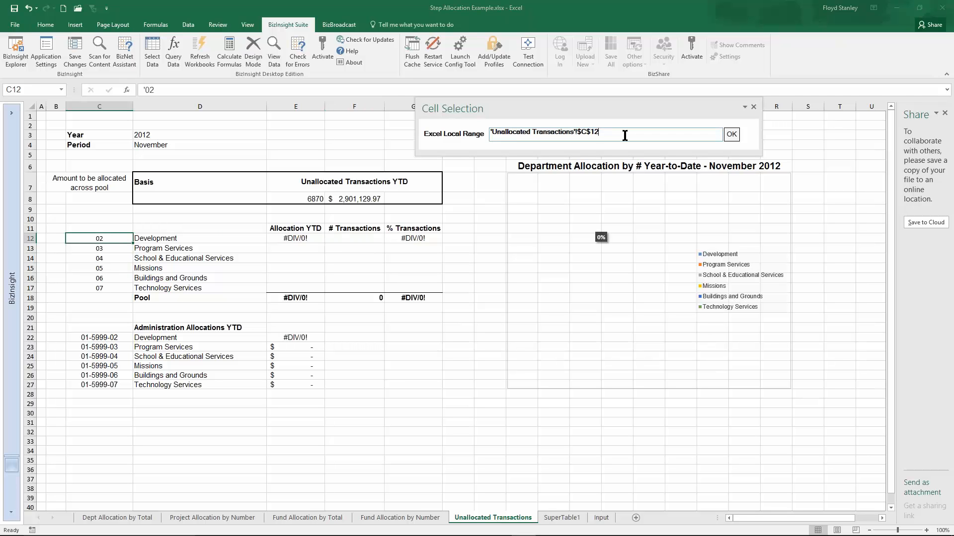
key("Left")
key("Left")
key("Left")
key("Left")
key("BackSpace")
left_click(731, 135)
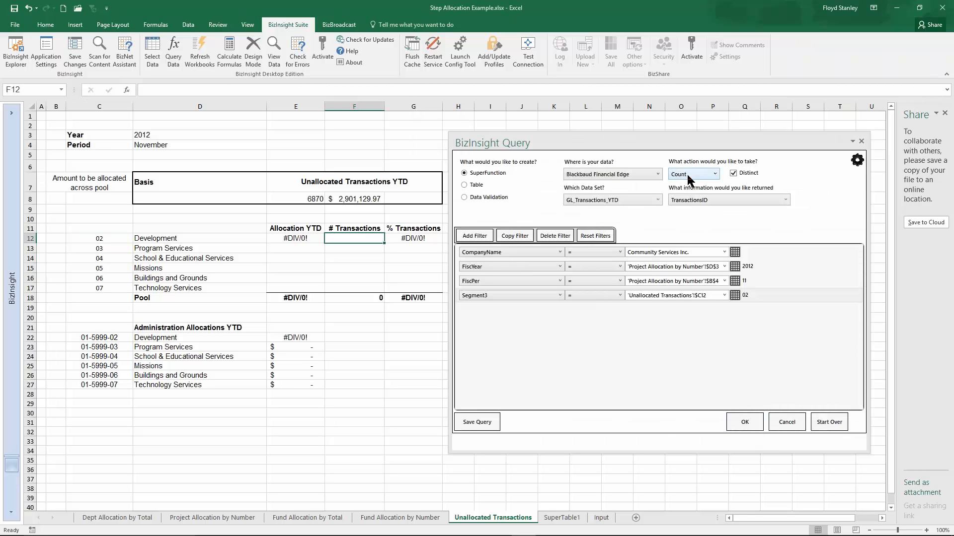
left_click(744, 423)
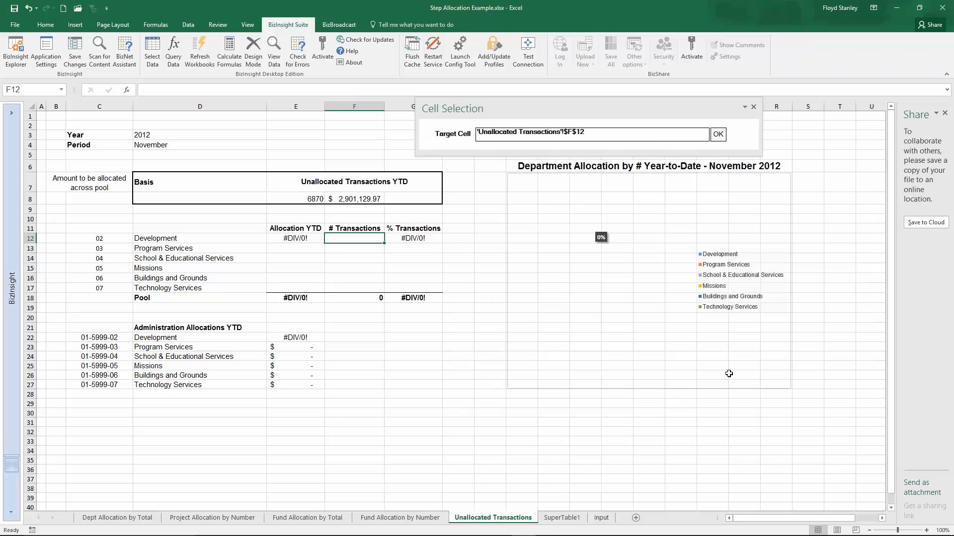
left_click(717, 135)
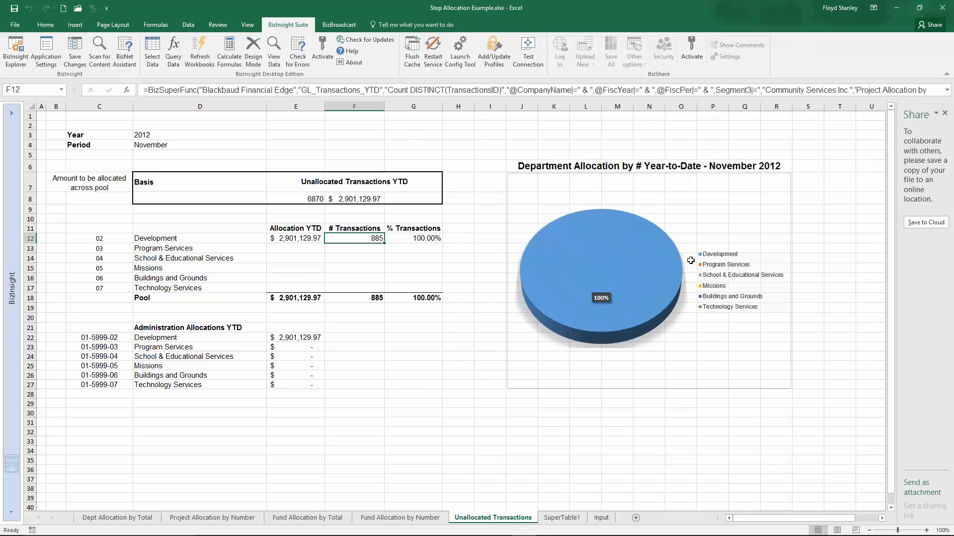
Examine how the Development allocation formula in E12 relates to the transaction count in F12 and the amount in F8.
left_click(294, 236)
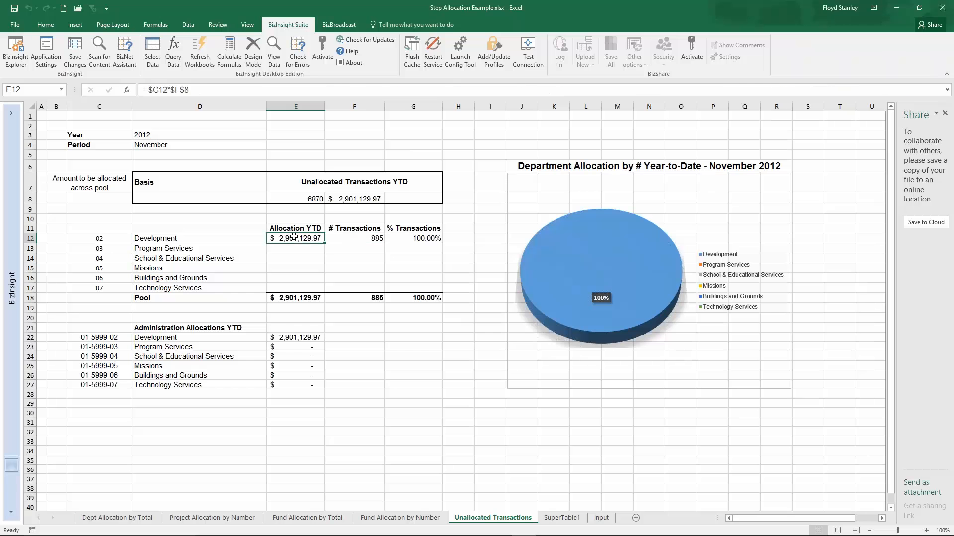
left_click(362, 238)
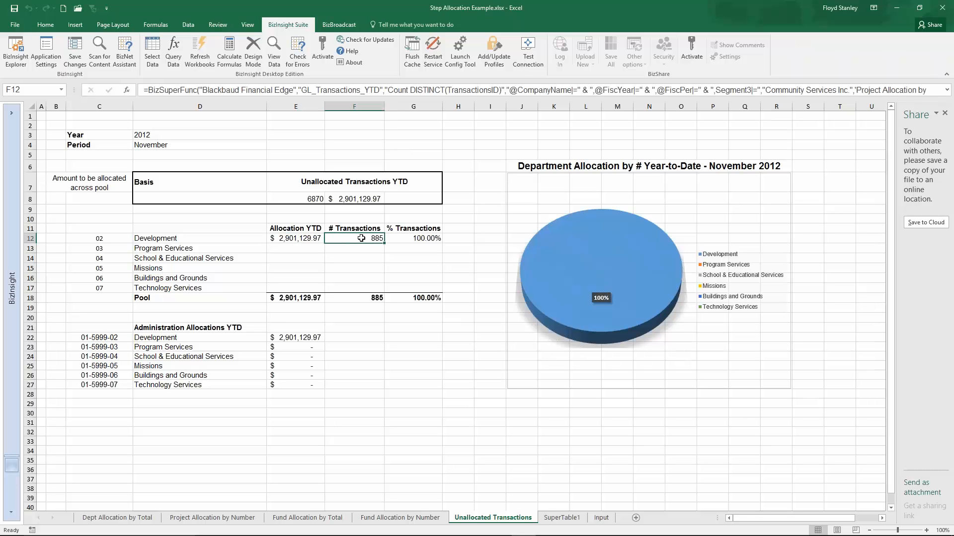
left_click(352, 198)
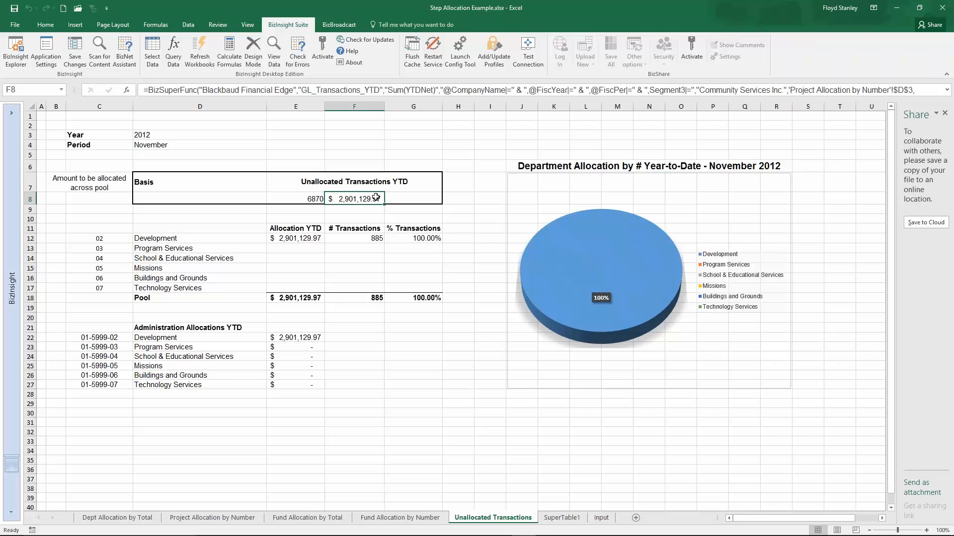
left_click(366, 238)
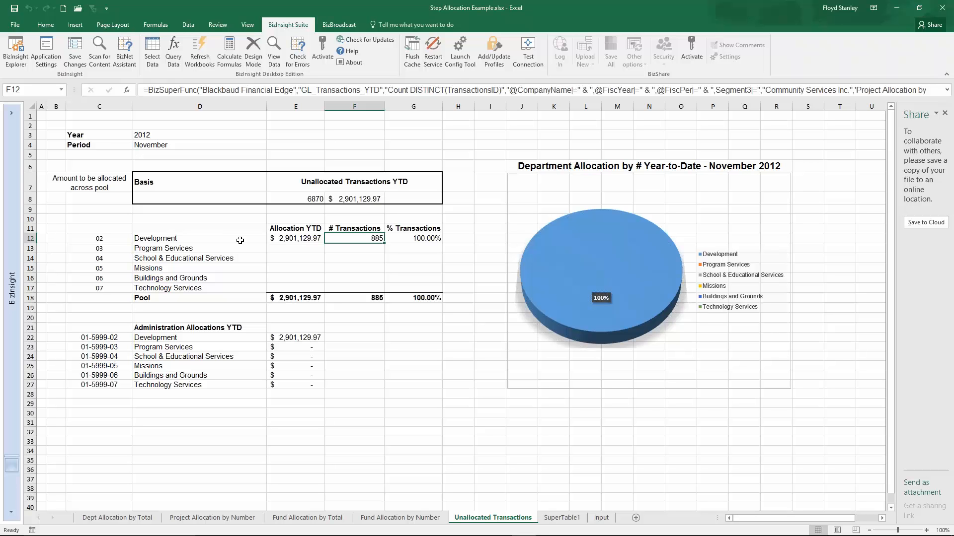
left_click(304, 240)
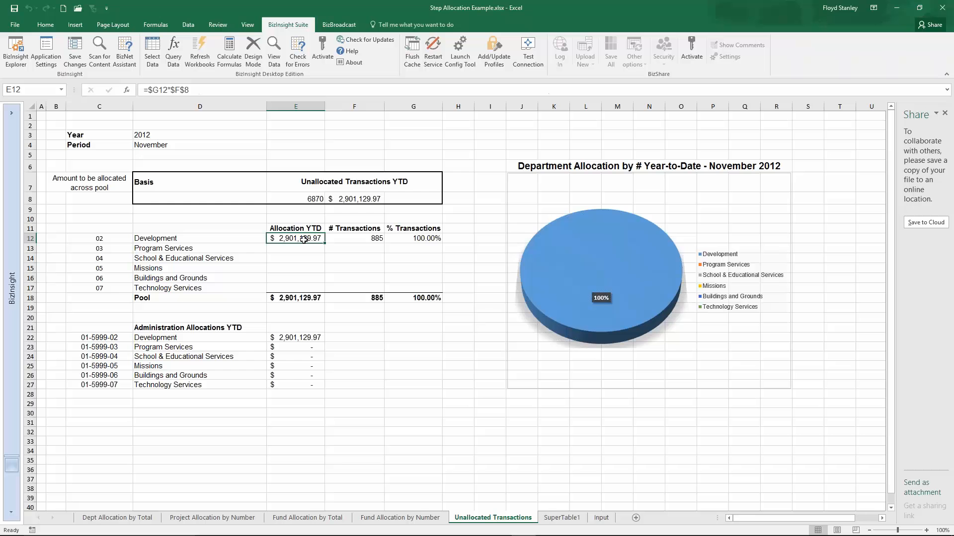
left_click(342, 199)
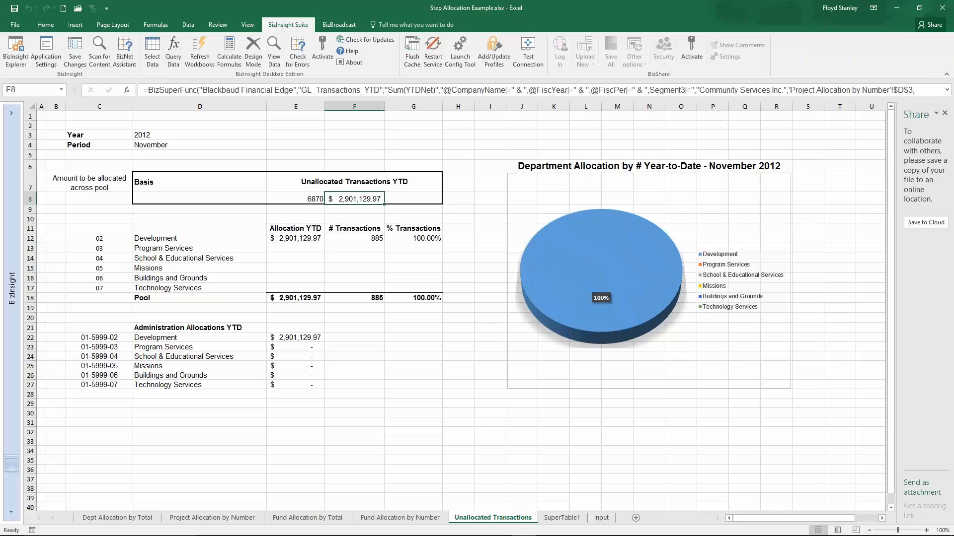
Fill the # Transactions, % Transactions and Allocation YTD formulas from the Development row down through Technology Services.
left_click(356, 237)
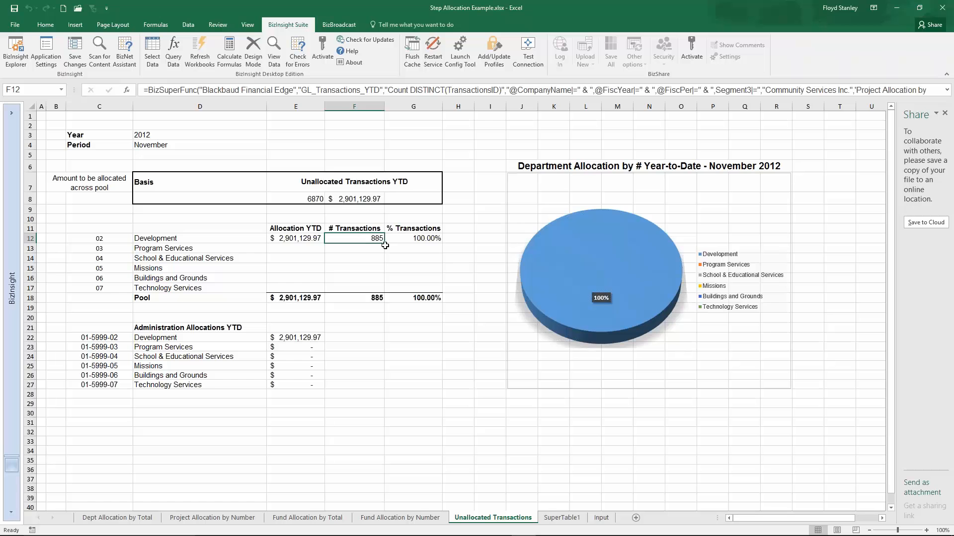
double_click(383, 243)
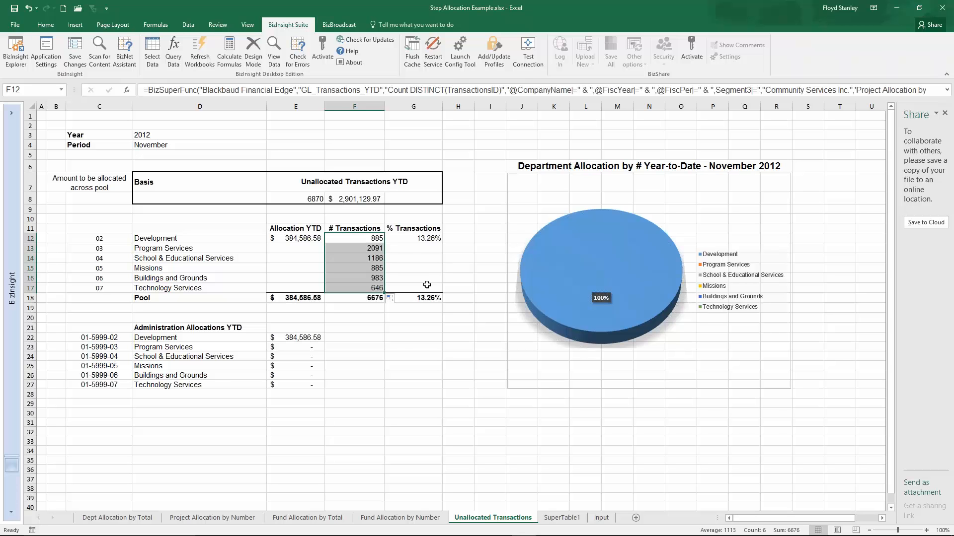
left_click(418, 238)
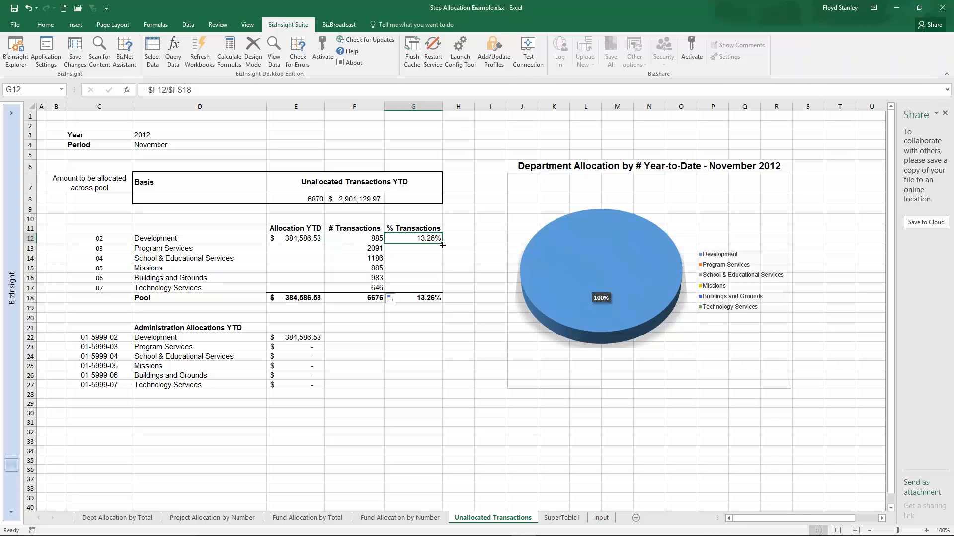
double_click(440, 243)
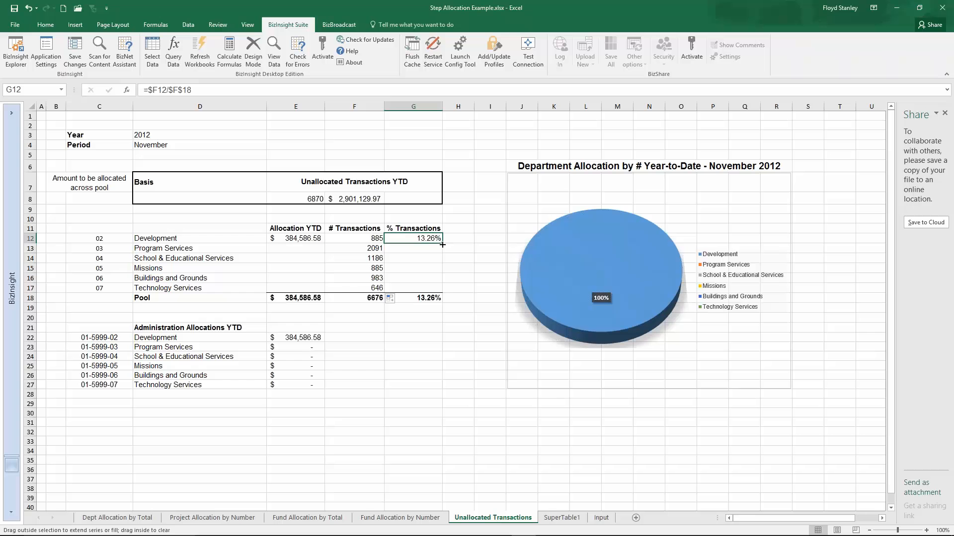
left_click(317, 239)
double_click(325, 242)
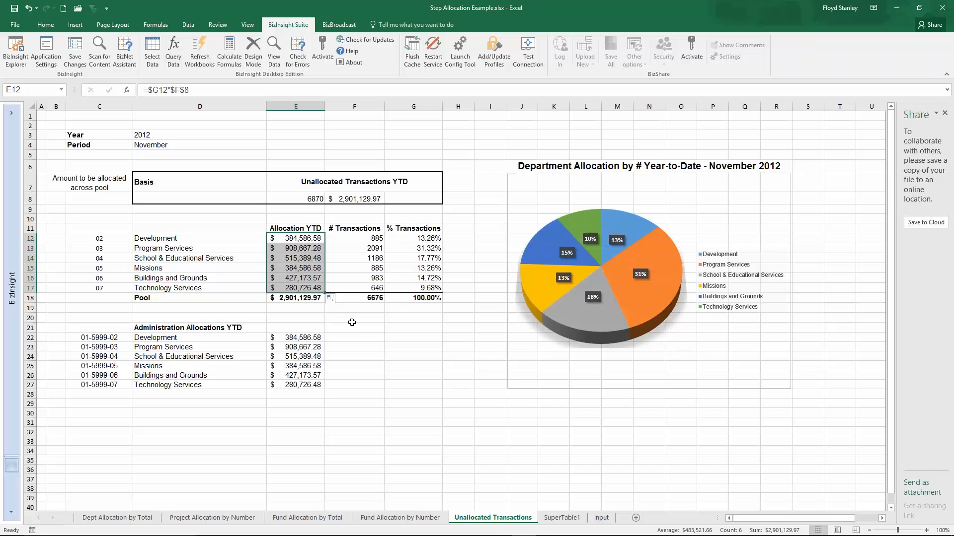
Set the Period in D4 to December.
left_click(184, 147)
left_click(271, 145)
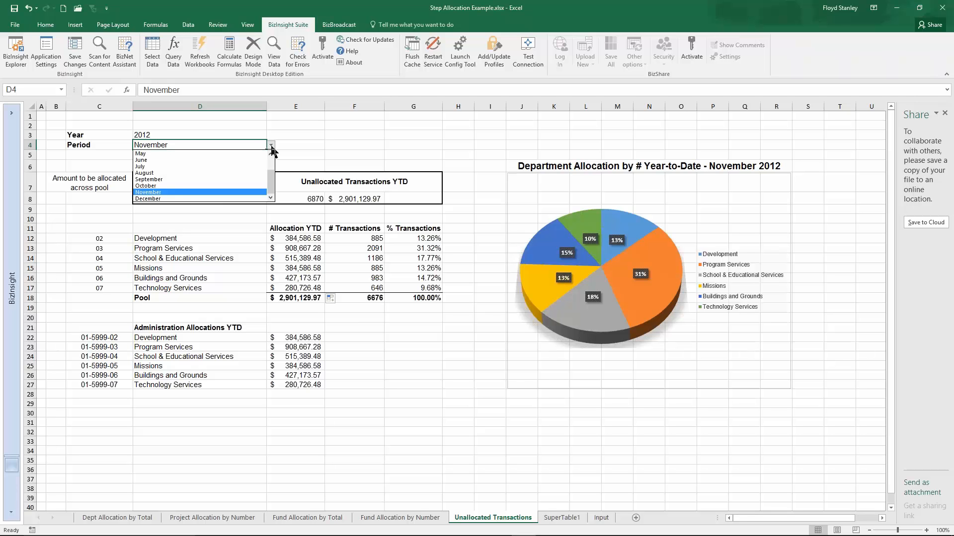
left_click(174, 199)
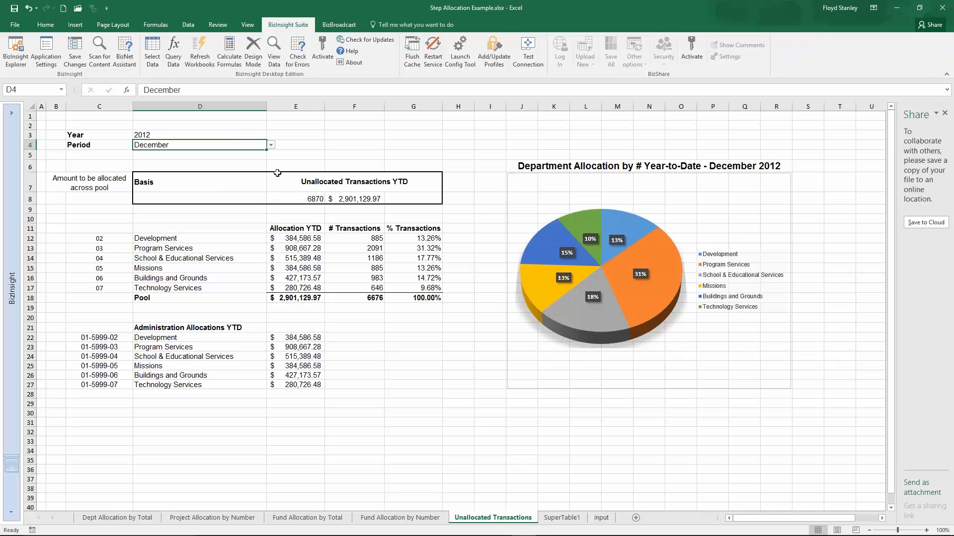
Create a new blank workbook and expand the BizInsight data source pane.
left_click(14, 27)
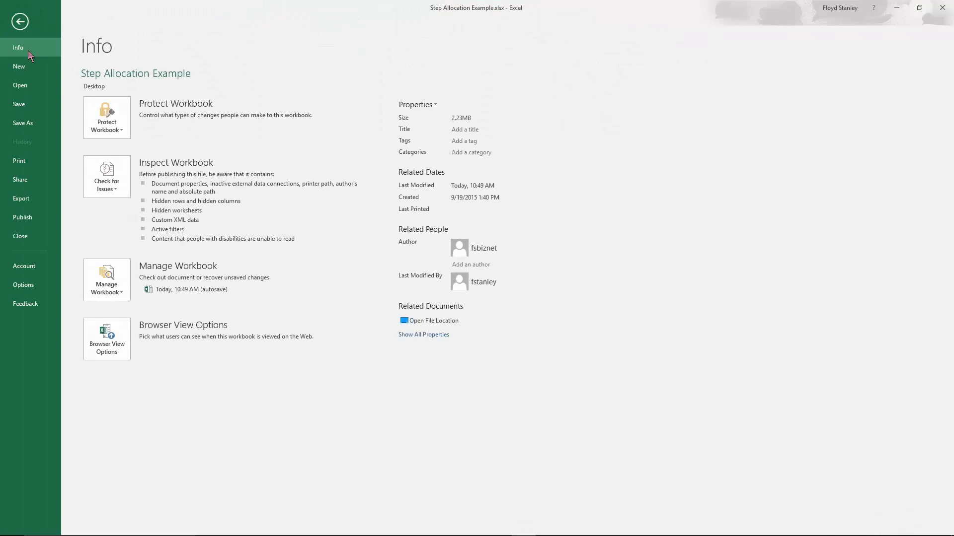
left_click(25, 66)
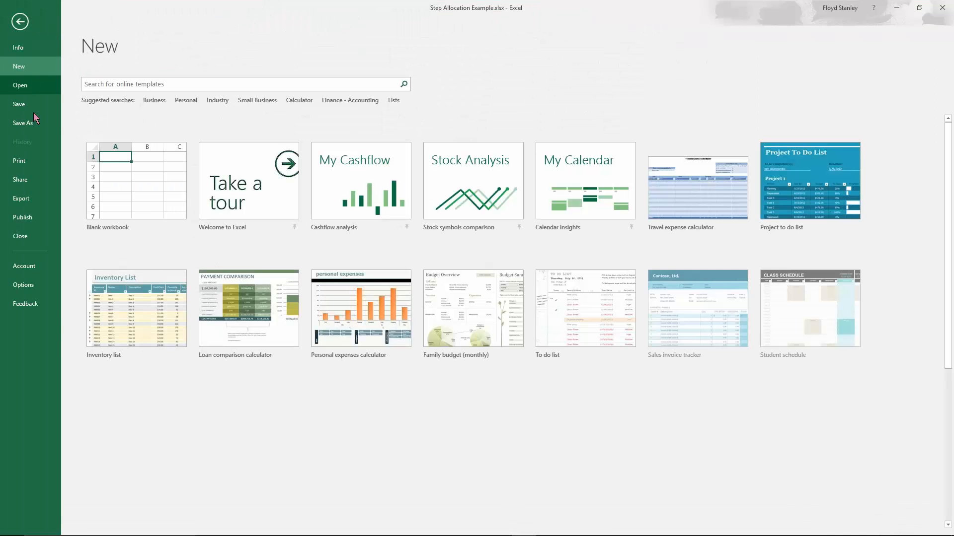
left_click(123, 173)
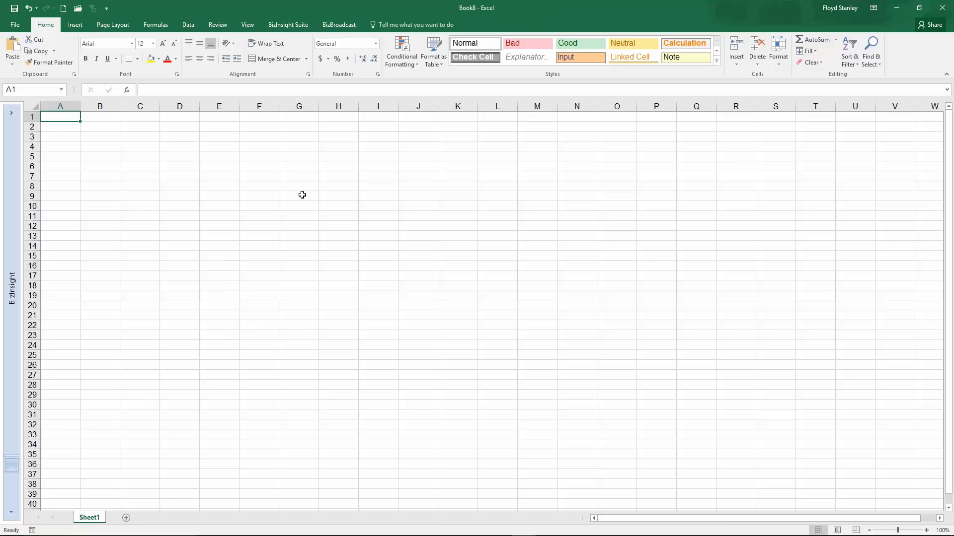
left_click(10, 113)
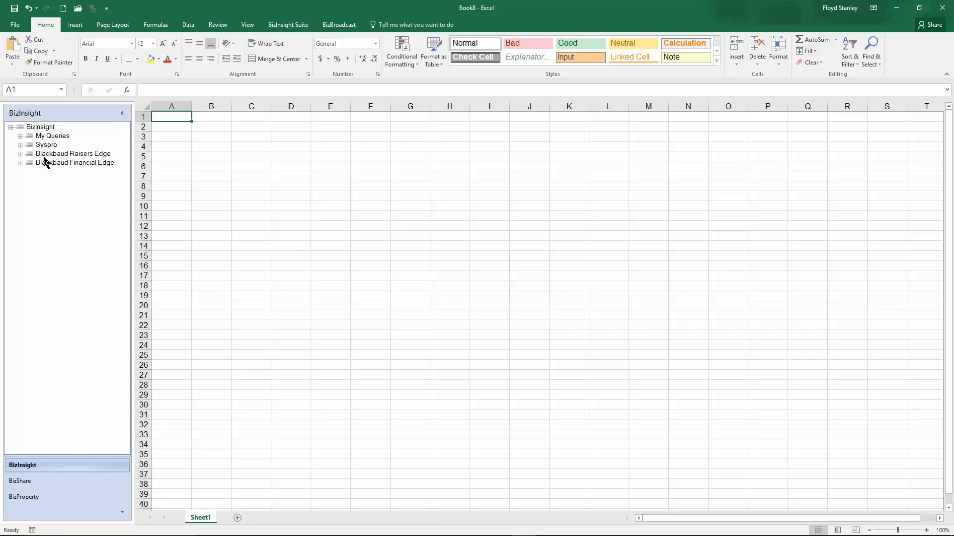
Browse the data sources to Syspro Manufacturing Work In Progress, widen the pane to fit the names, and select WIP Tracking All.
left_click(55, 145)
left_click(77, 155)
left_click(76, 163)
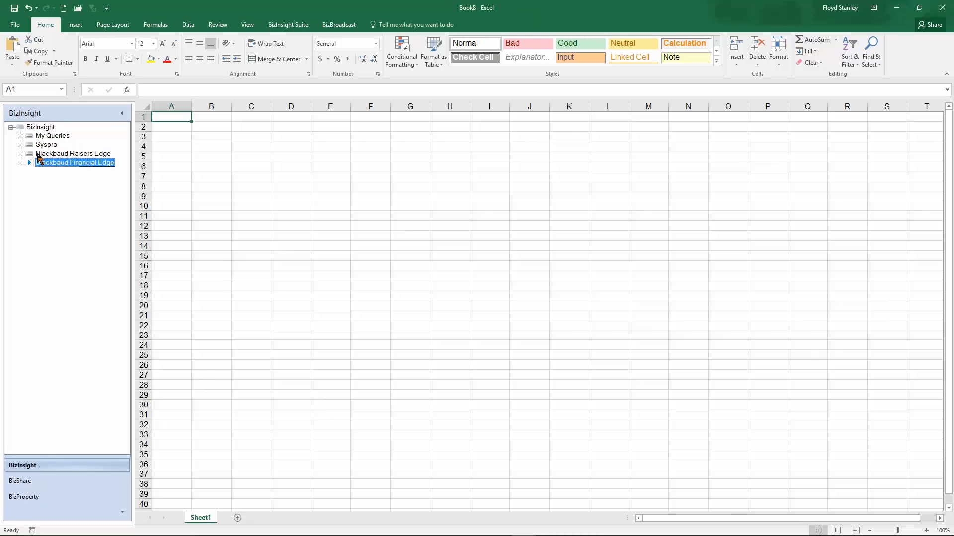
double_click(25, 145)
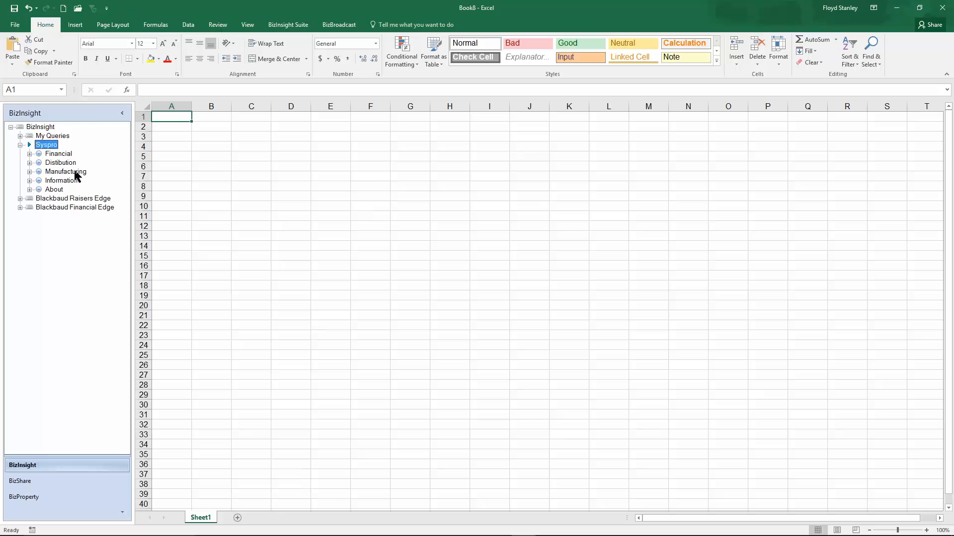
left_click(30, 172)
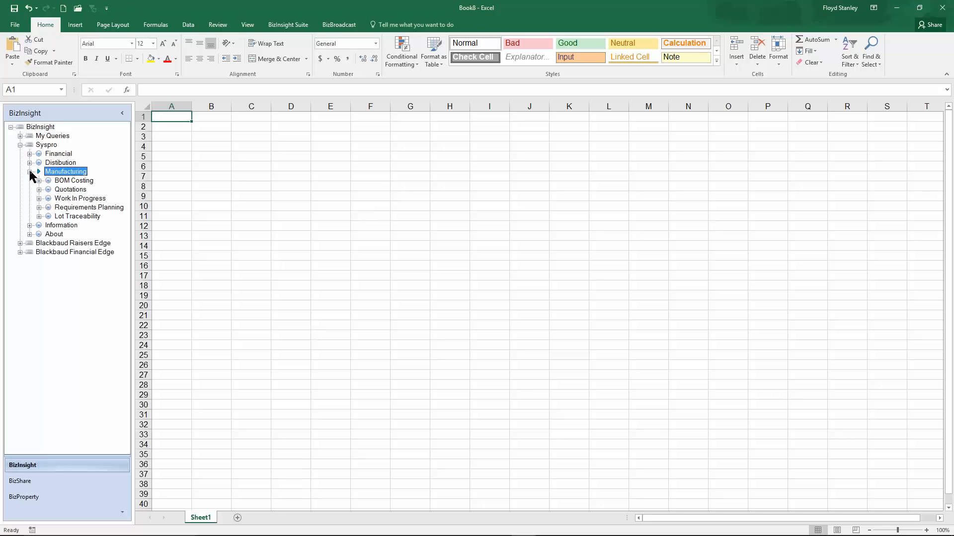
left_click(39, 199)
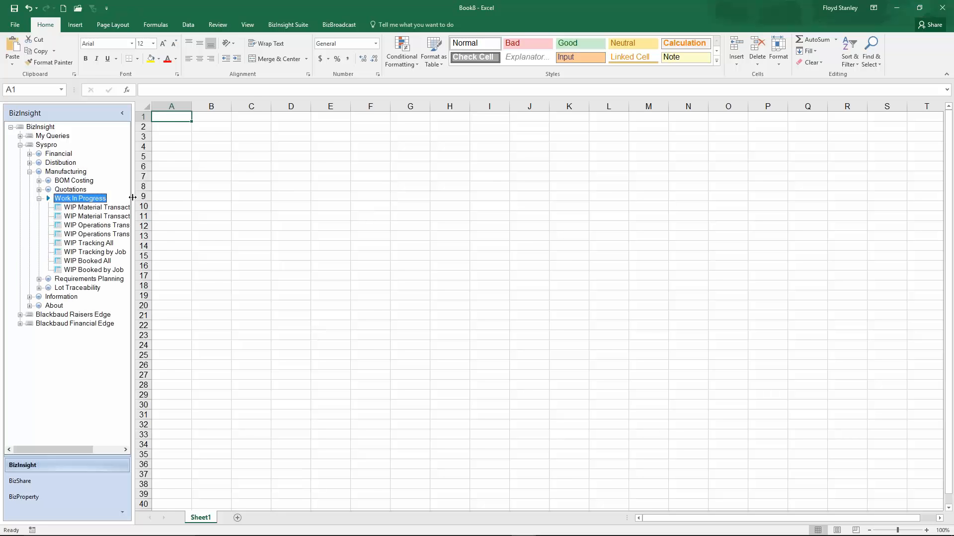
left_click_drag(130, 202, 193, 201)
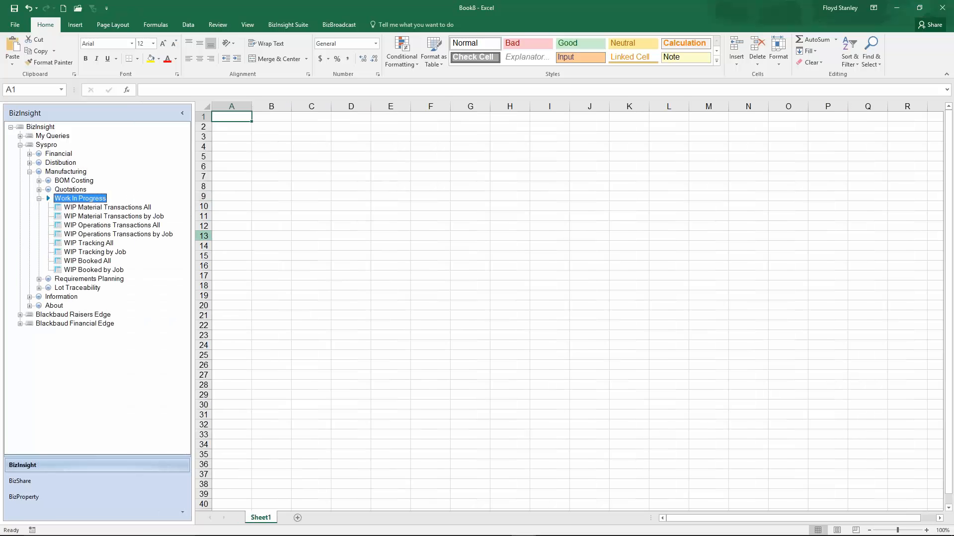
left_click(85, 244)
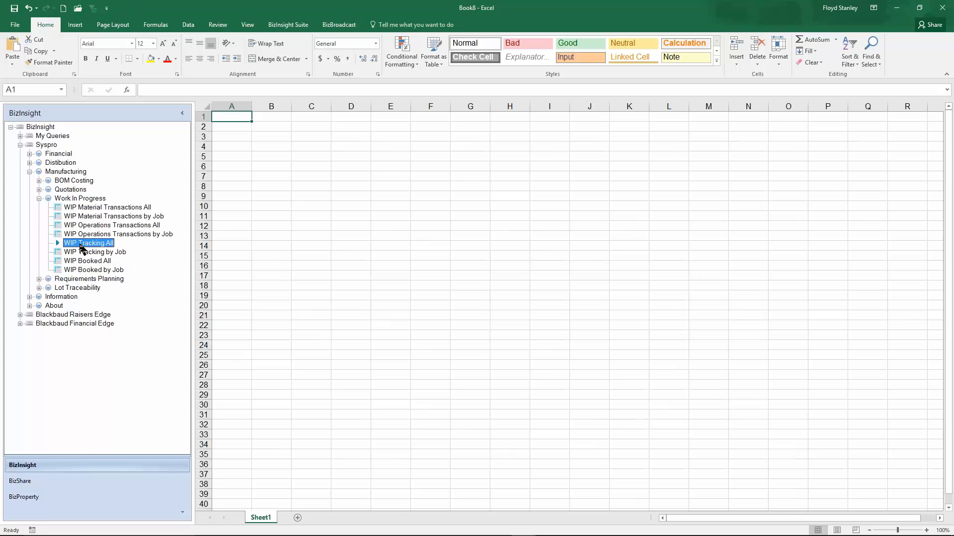
Start a WIP Tracking All table query at A1, set its Company filter to 0, and review the available columns without changing them.
left_click_drag(82, 247, 245, 123)
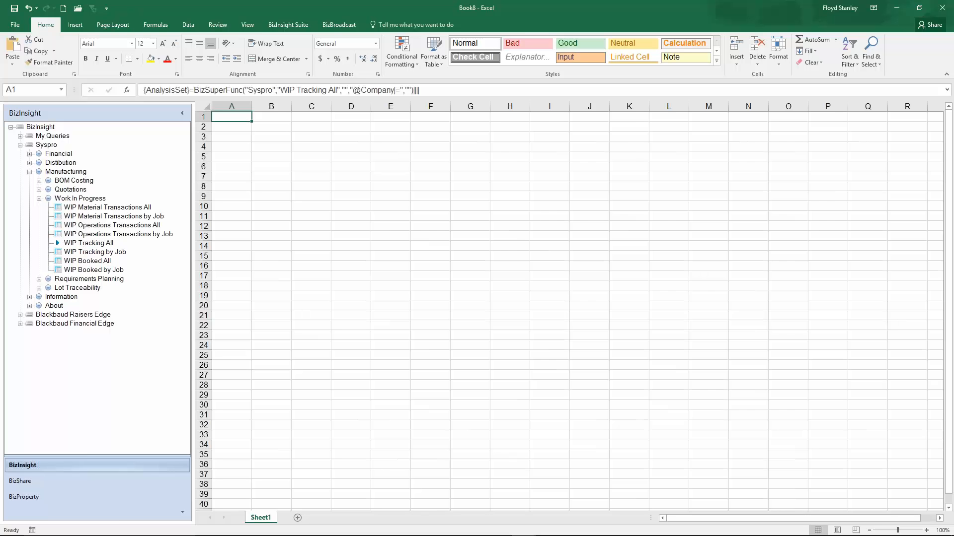
left_click(614, 217)
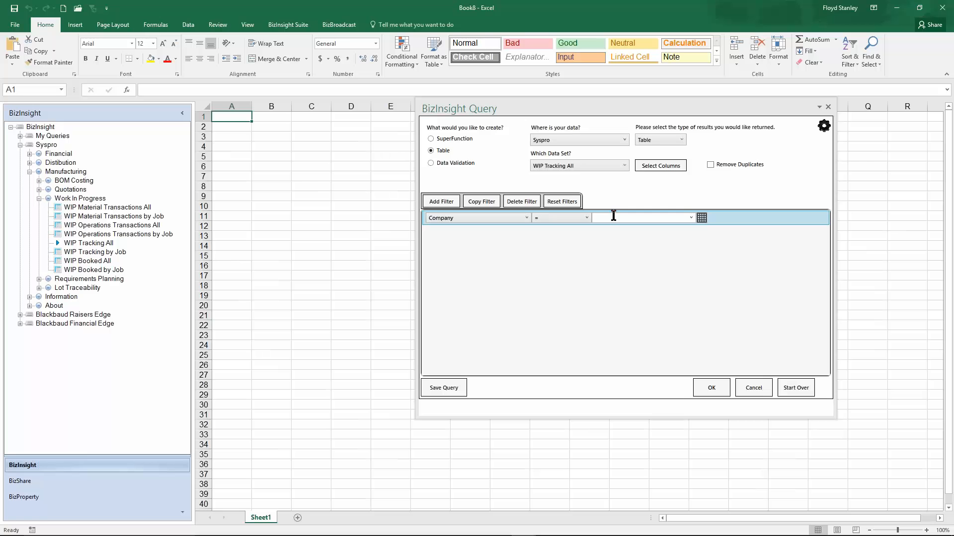
left_click(673, 166)
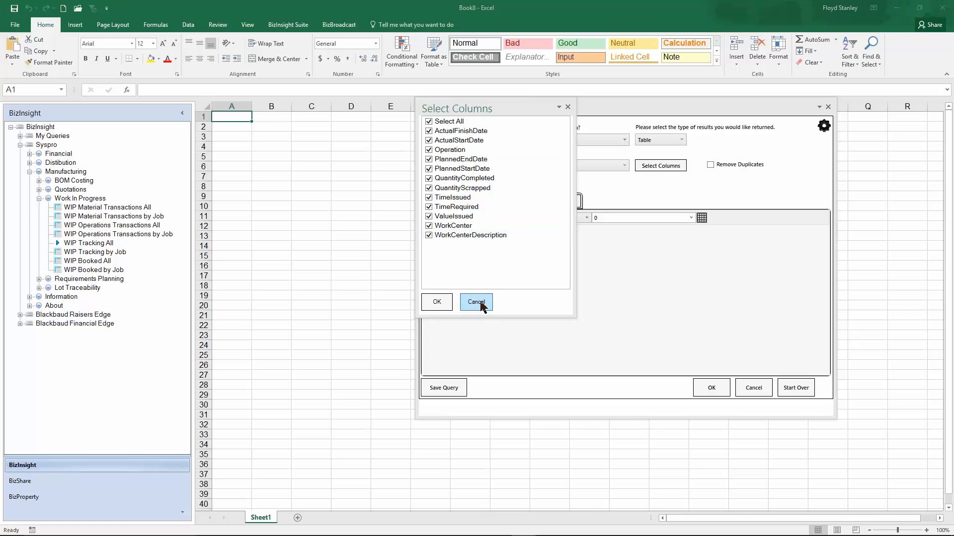
left_click(481, 304)
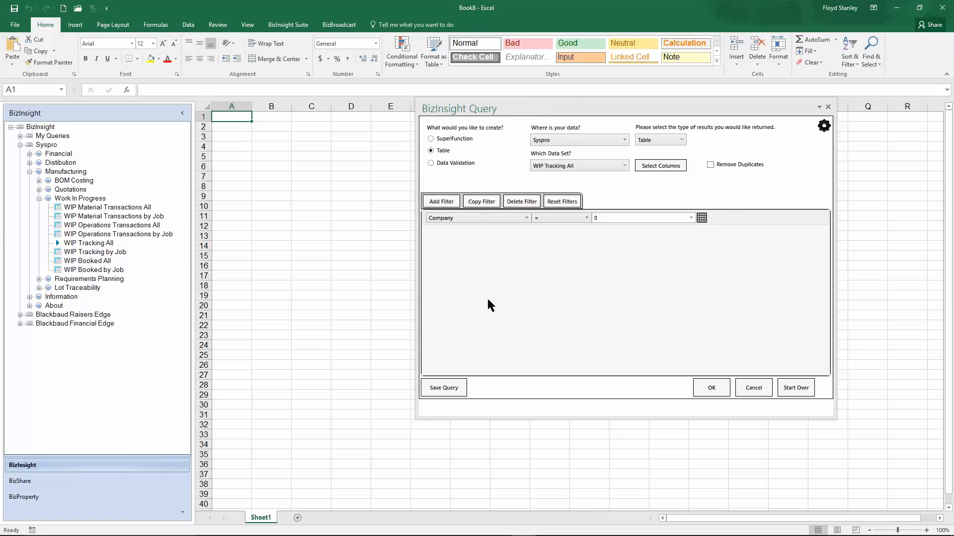
Set the WIP Tracking All query to return a SuperTable and run it.
left_click(683, 140)
left_click(655, 170)
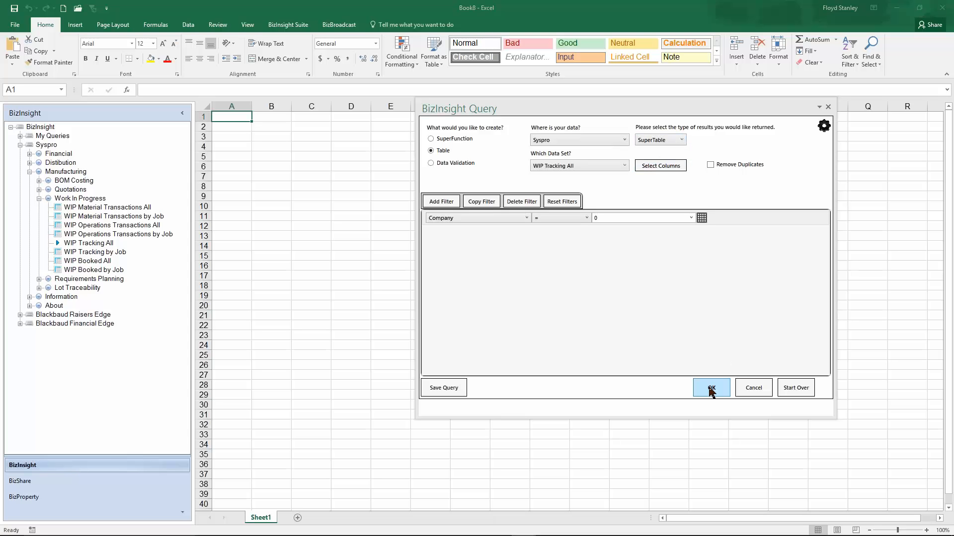
left_click(711, 388)
left_click(732, 137)
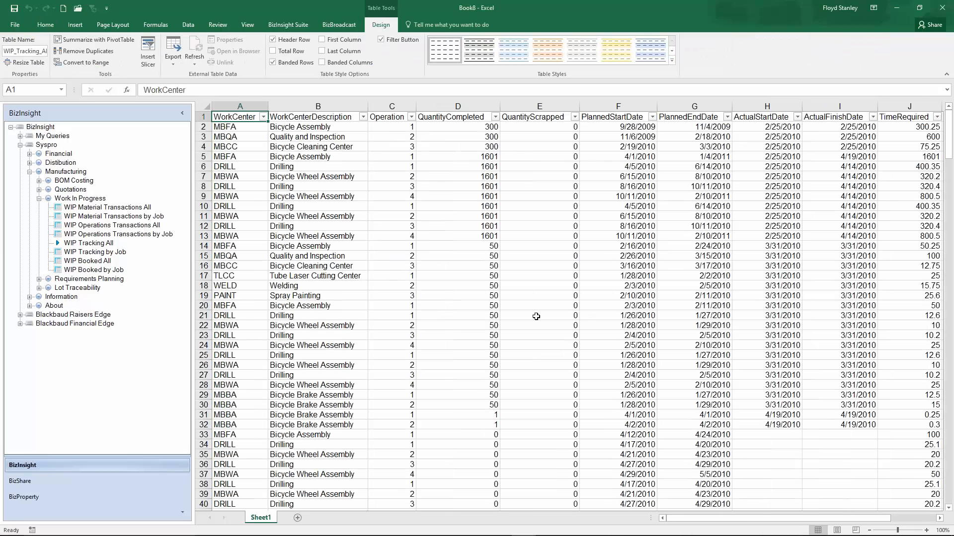
Examine the table's columns through ValueIssued, highlight the TimeRequired and TimeIssued headers, and return to A1.
left_click(540, 121)
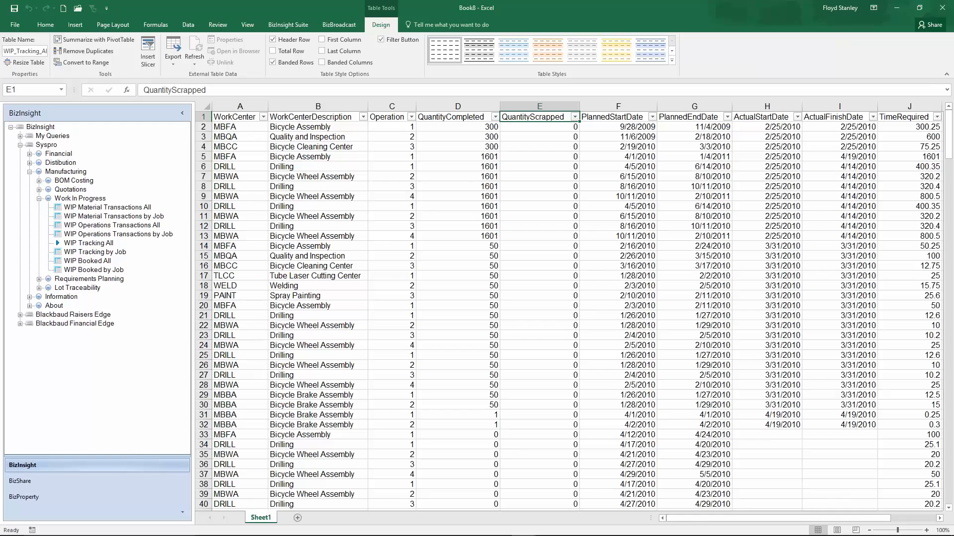
key("Right")
key("Right")
key("Right")
key("Right")
key("Right")
key("Right")
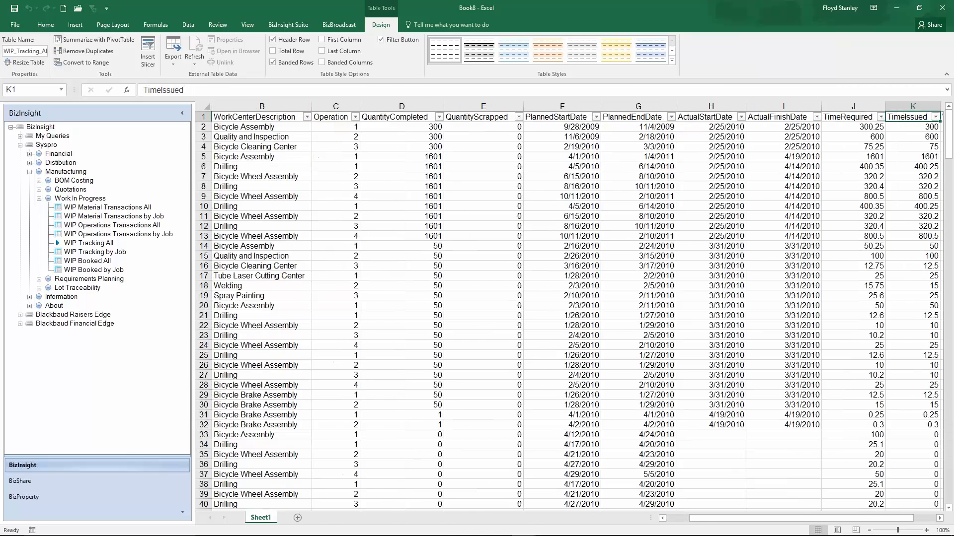
key("Right")
left_click(742, 117)
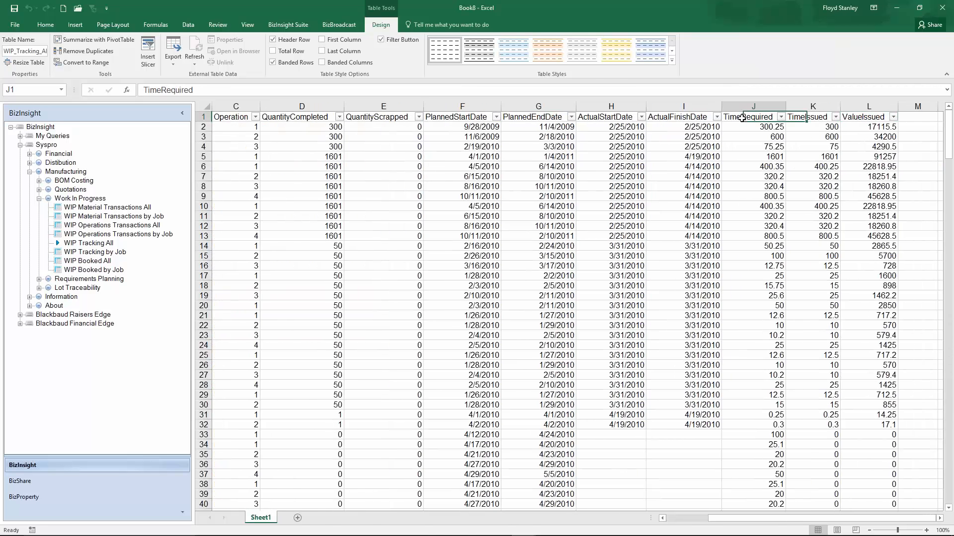
left_click_drag(742, 117, 810, 117)
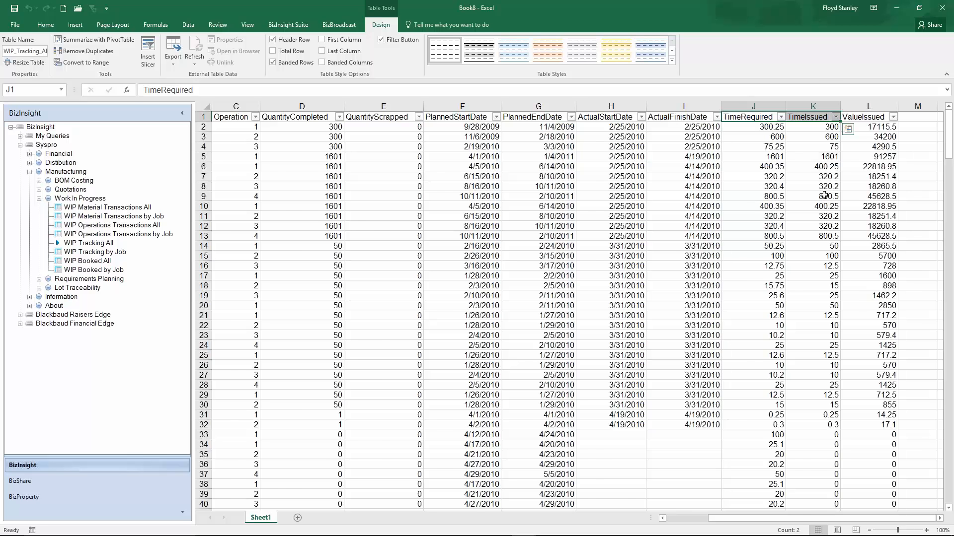
key("Left")
key("Left")
key("Left")
key("Left")
key("Left")
key("Left")
key("Left")
key("Left")
key("Left")
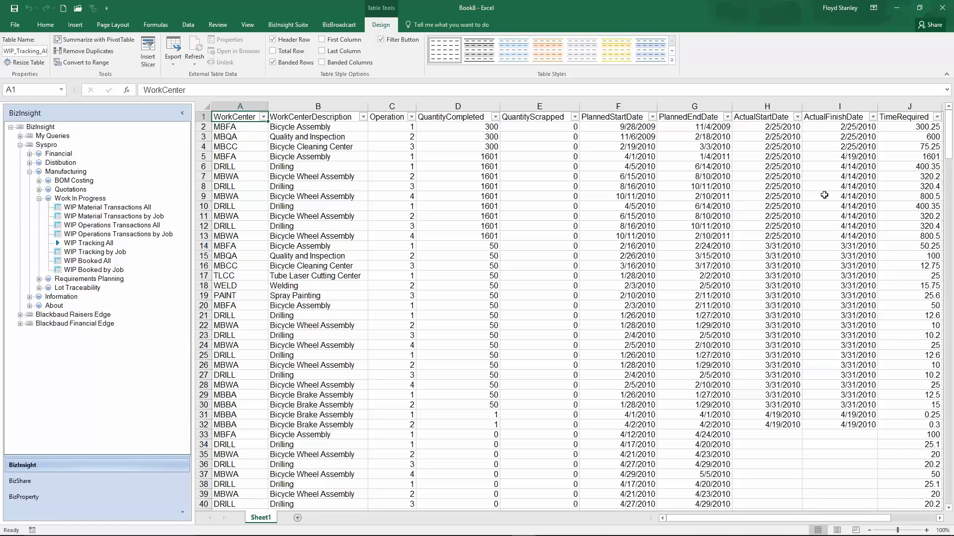
Switch to a separate Excel session and create a blank workbook.
left_click(618, 526)
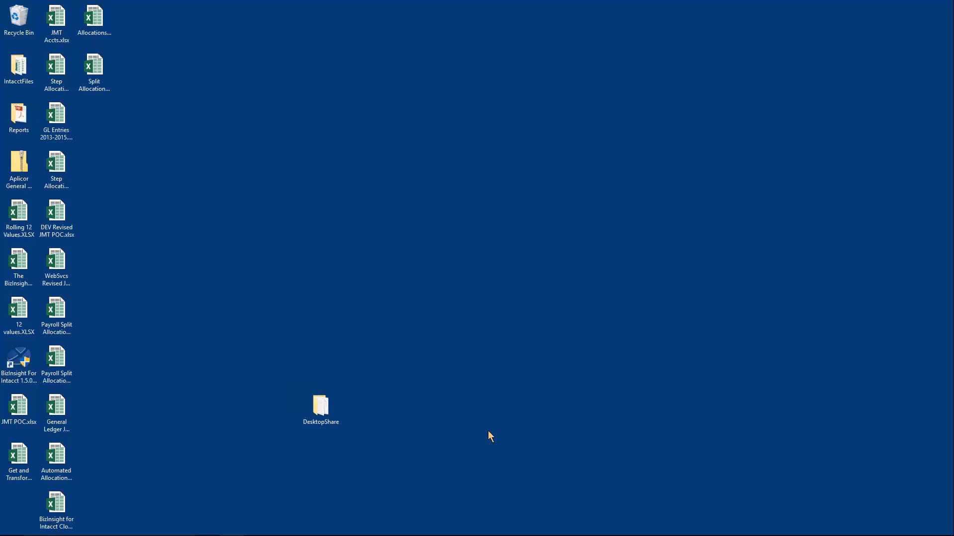
mouse_move(491, 535)
left_click(402, 526)
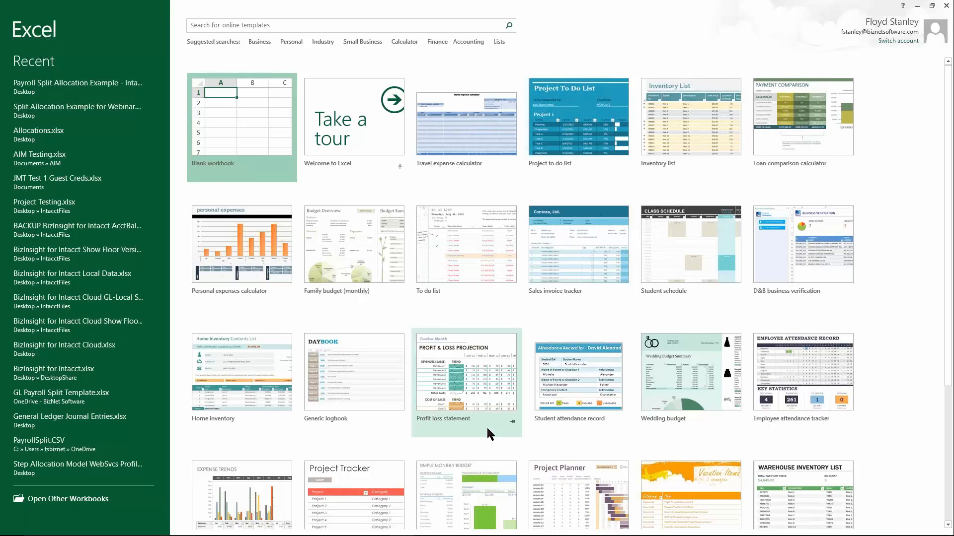
left_click(253, 127)
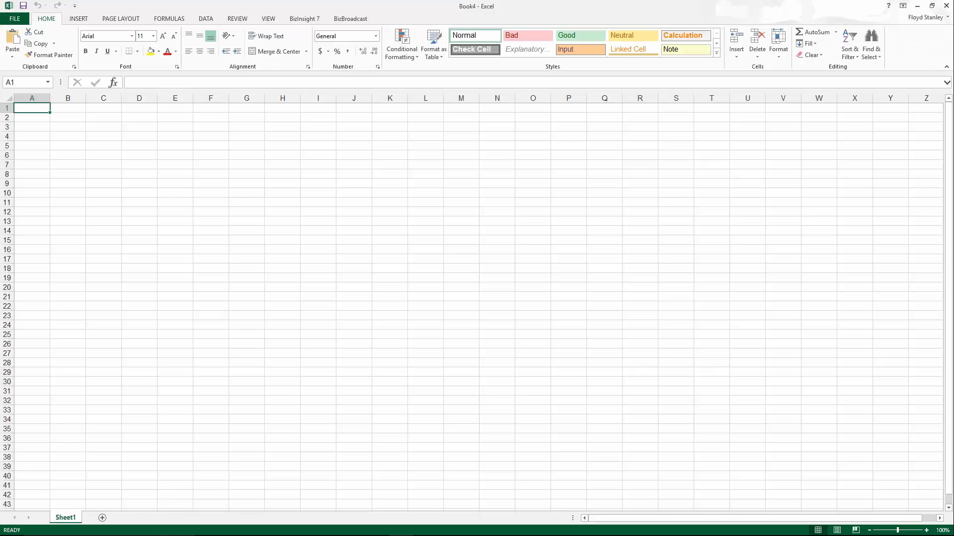
Load BizInsight 7 and expand its data source pane.
left_click(302, 20)
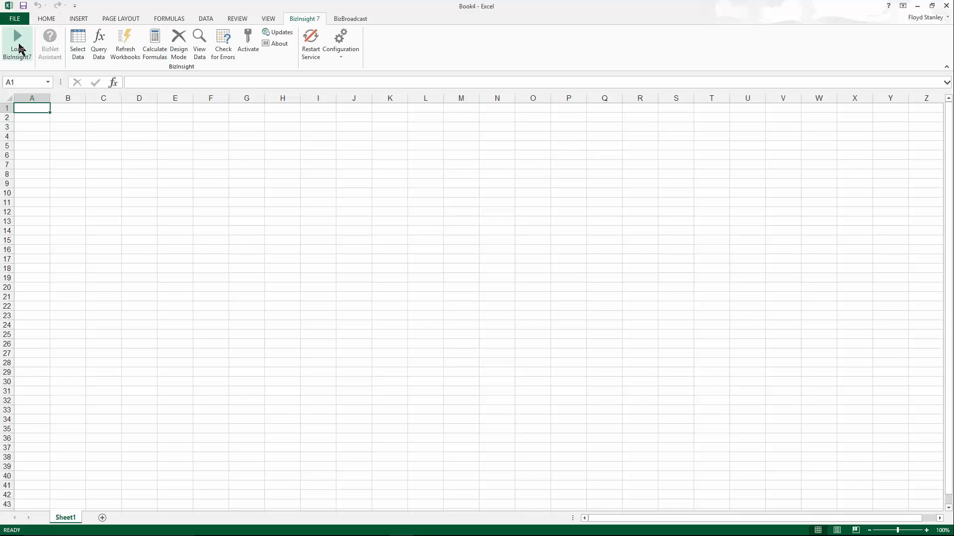
left_click(20, 49)
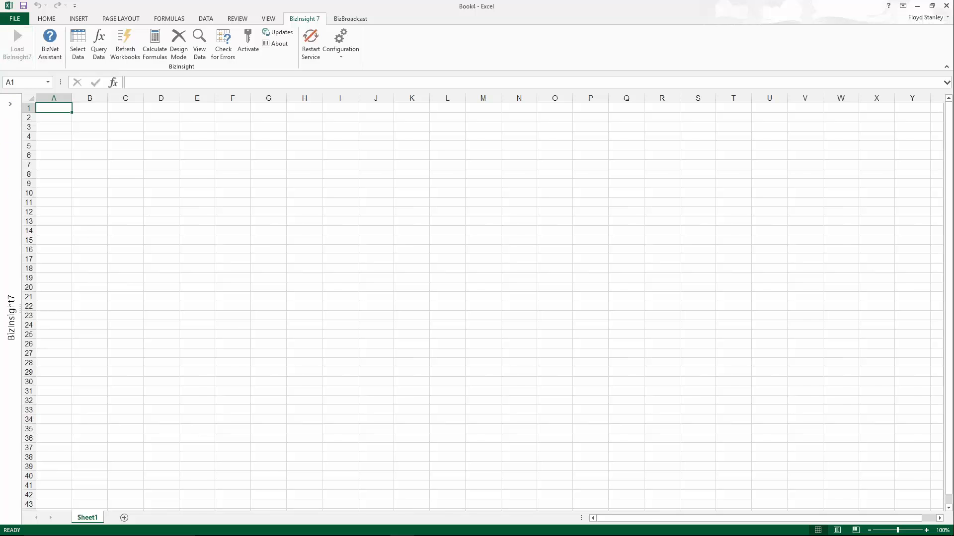
left_click(10, 104)
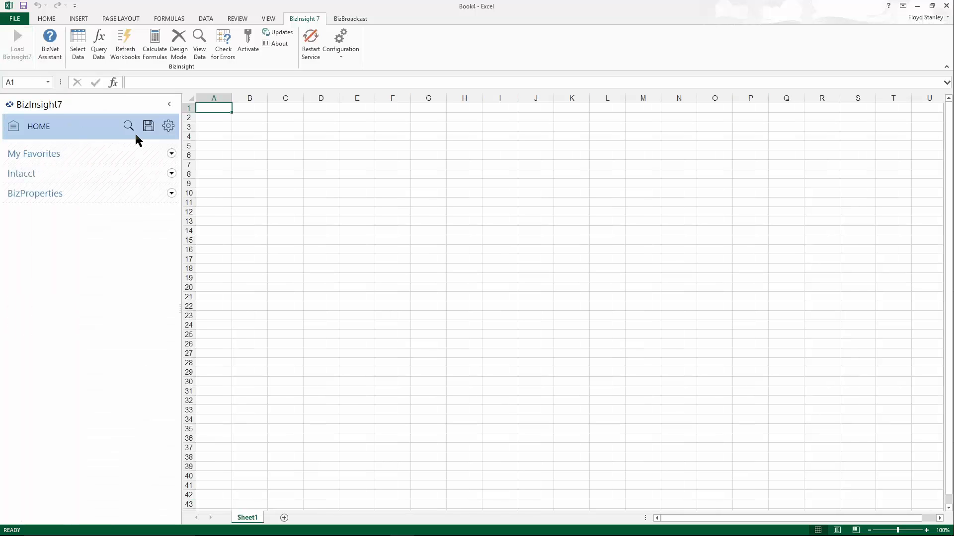
Browse to General Ledger under Intacct and start a GL Account Balances query at A1.
left_click(172, 173)
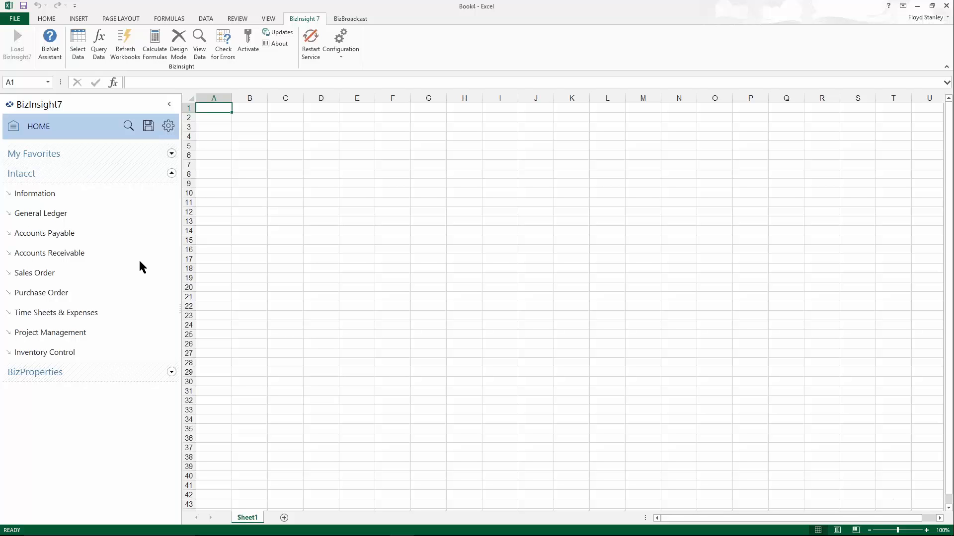
left_click(9, 214)
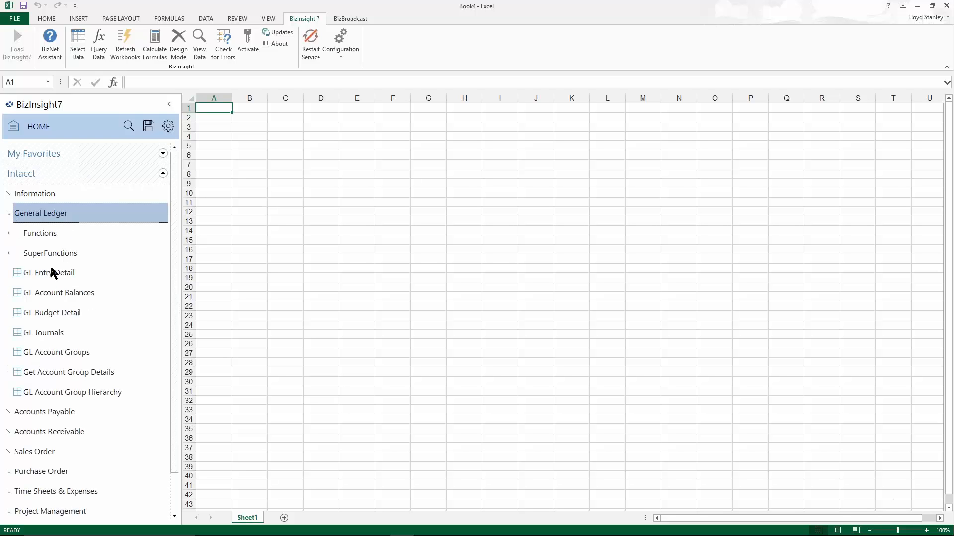
left_click(59, 294)
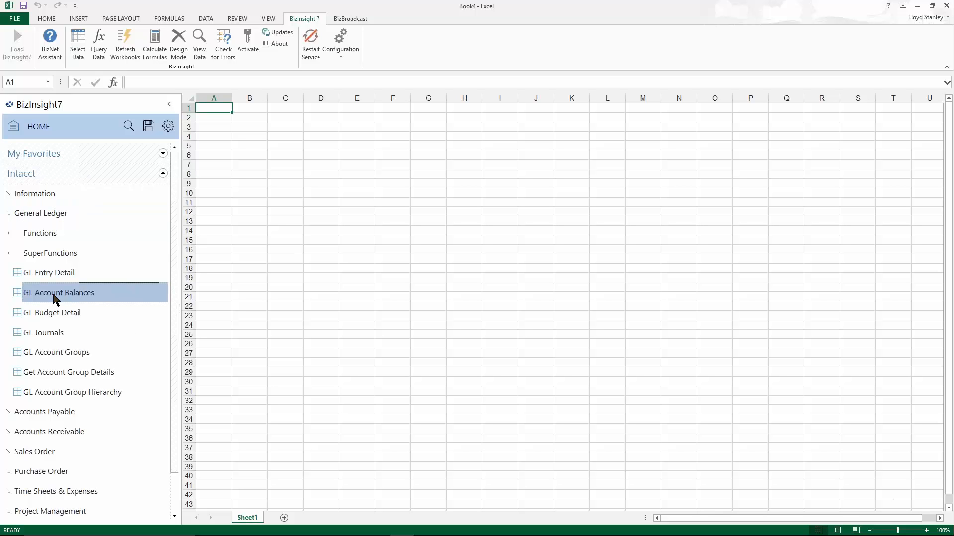
left_click_drag(36, 300, 219, 110)
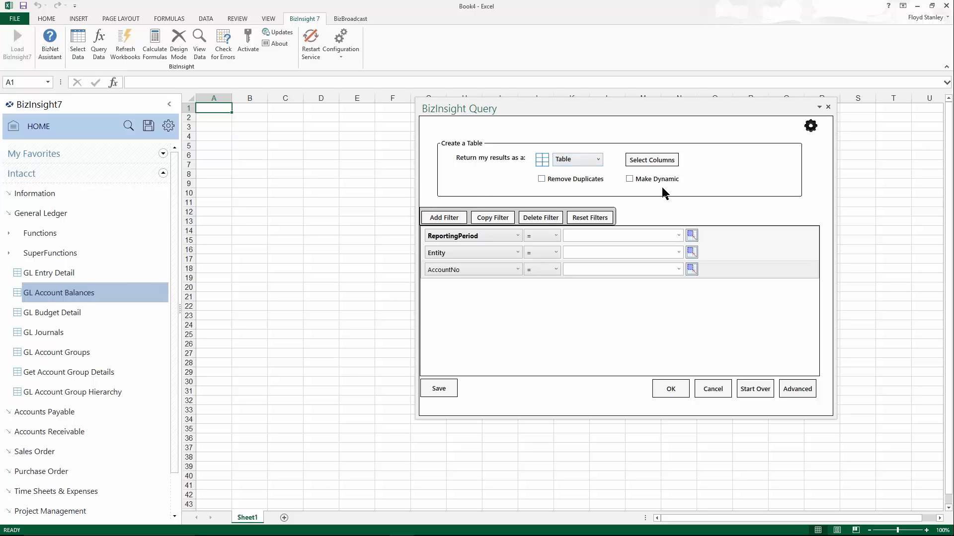
Set the query's ReportingPeriod filter to Month Ended January 2013.
left_click(679, 236)
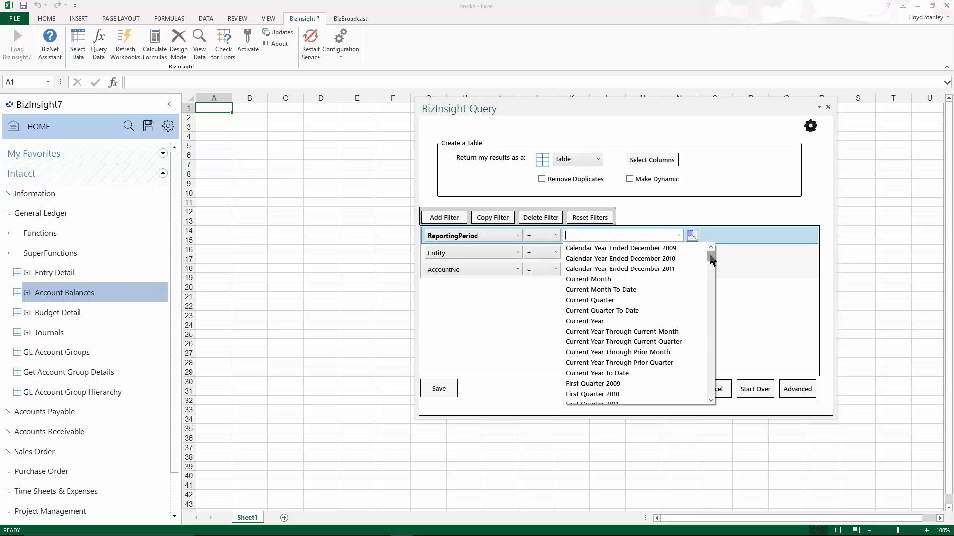
left_click_drag(709, 257, 714, 304)
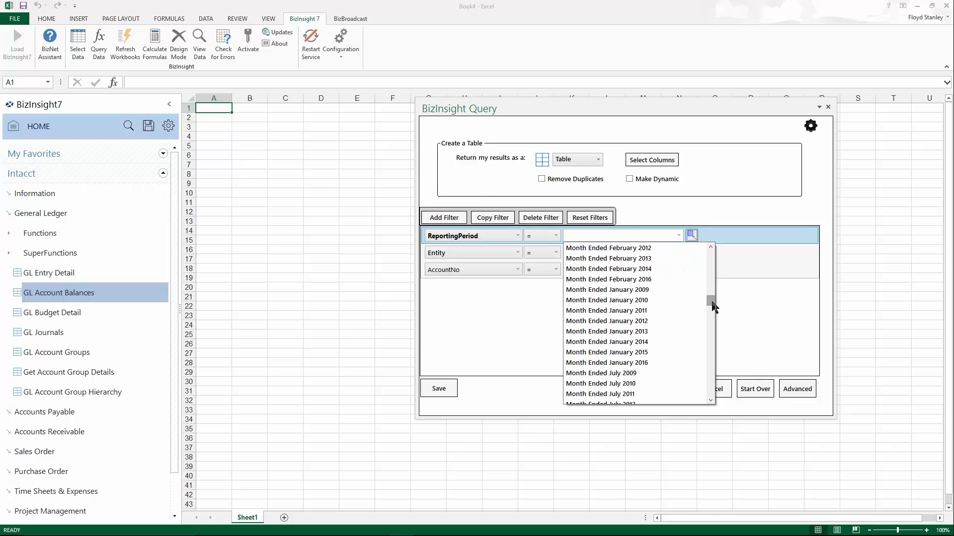
left_click(625, 330)
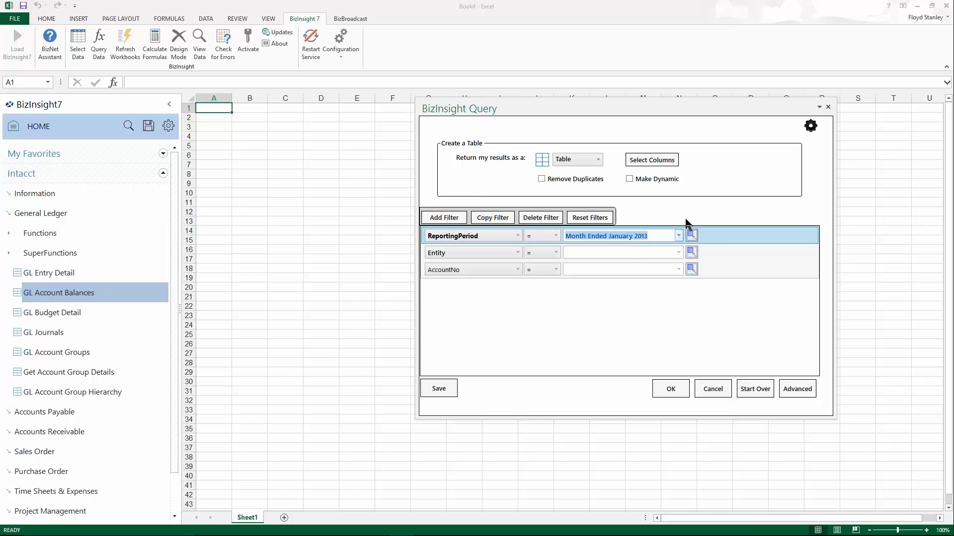
Limit the query's columns to AccountNo, AcctTitle, Location, Department and NetBalance.
left_click(644, 162)
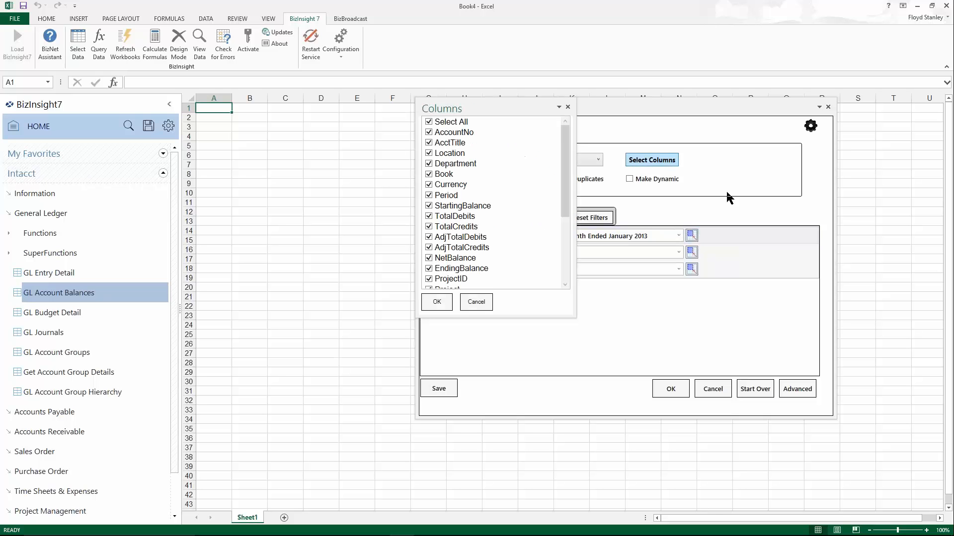
left_click(441, 122)
left_click(438, 133)
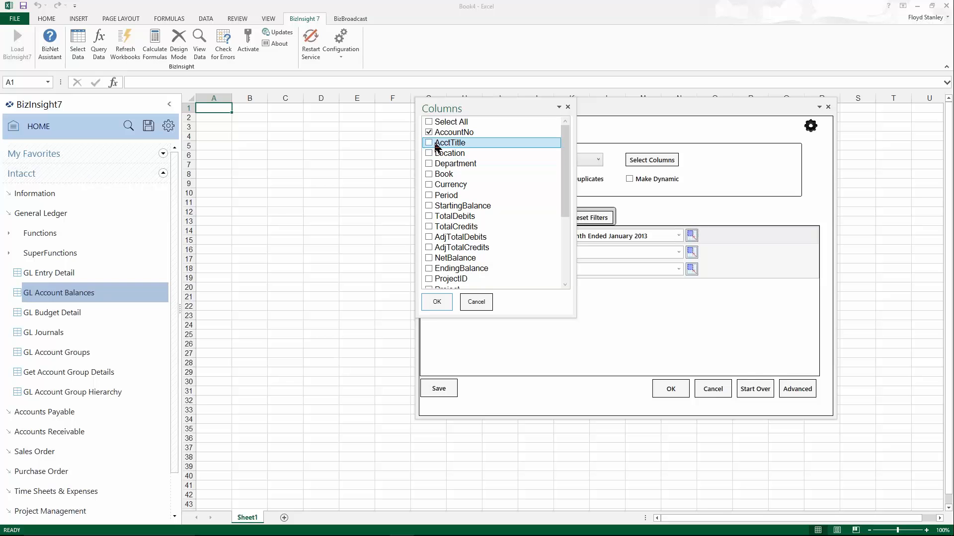
left_click(429, 143)
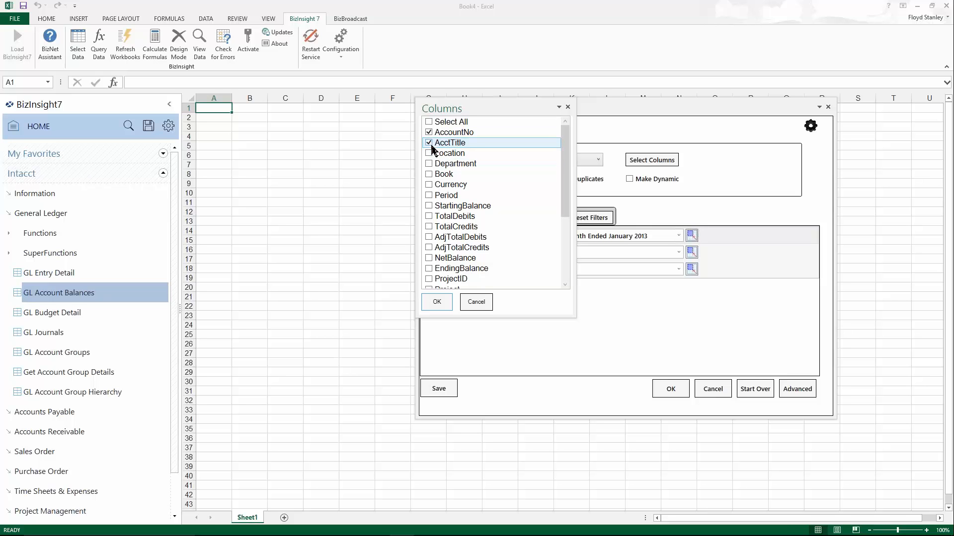
left_click(430, 154)
left_click(430, 164)
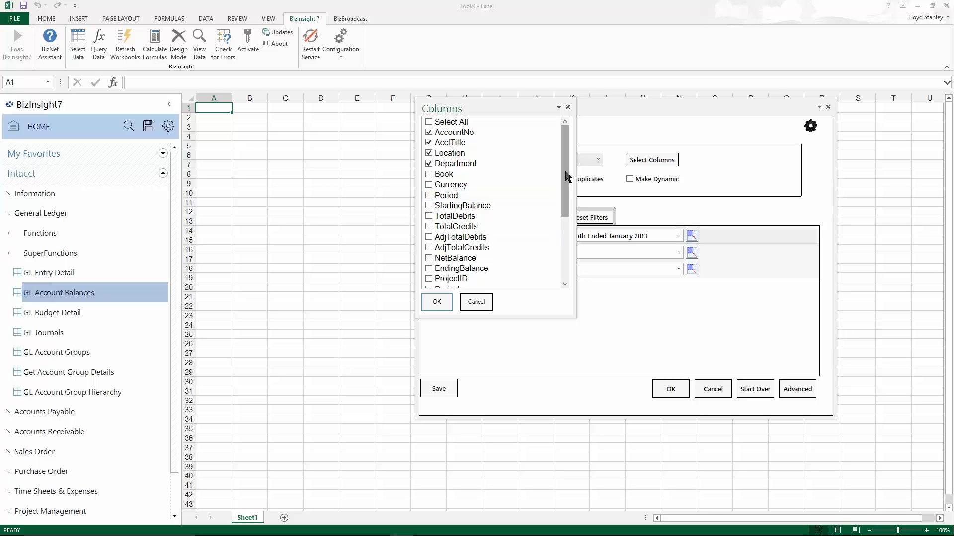
left_click_drag(564, 172, 565, 190)
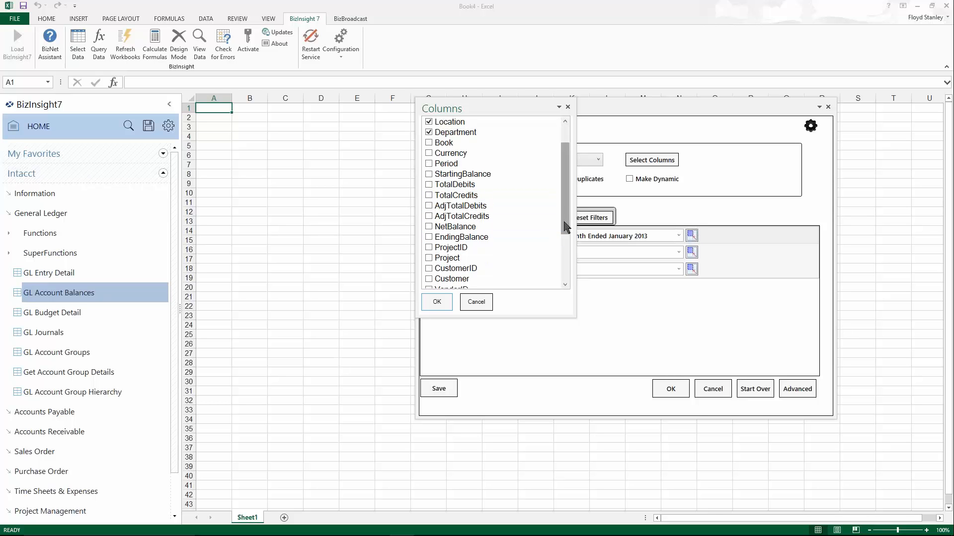
left_click(429, 227)
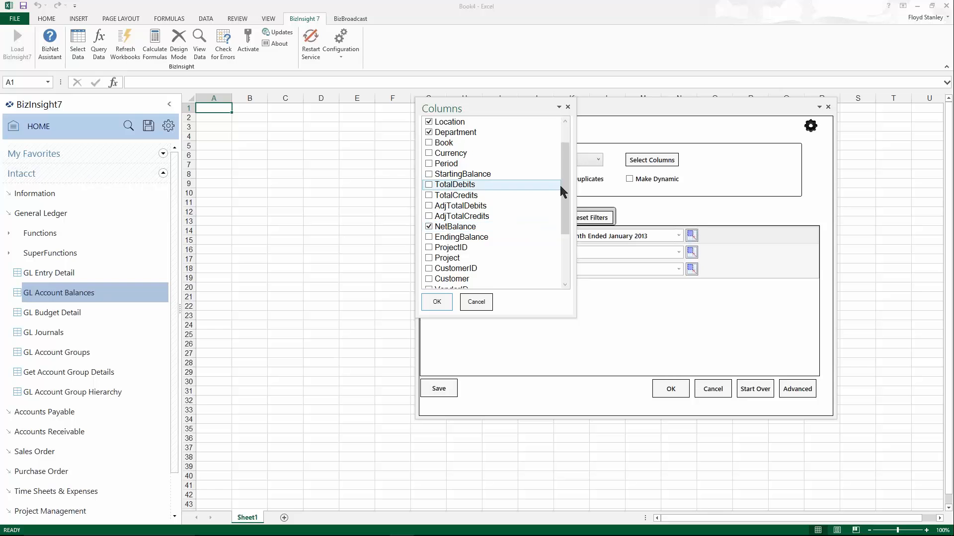
left_click_drag(563, 187, 563, 247)
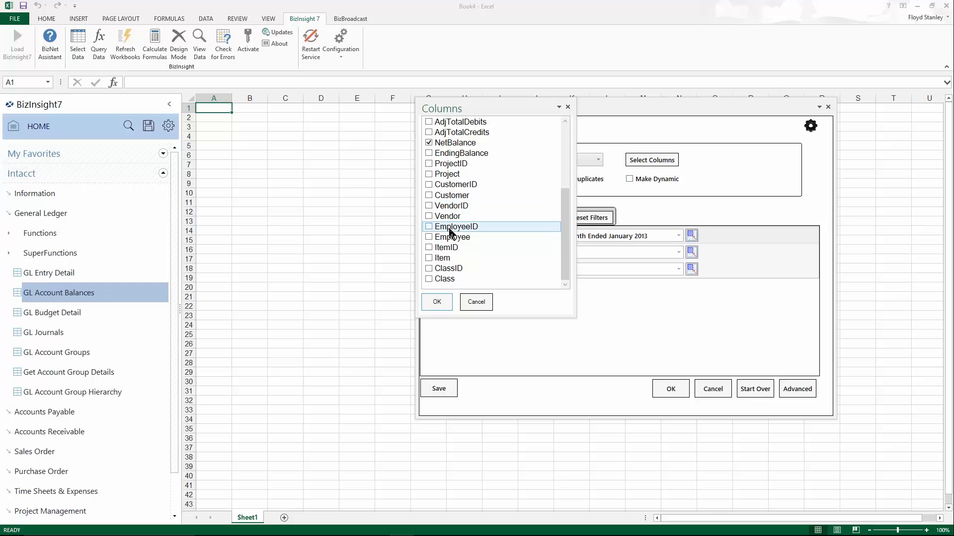
left_click_drag(568, 239, 570, 149)
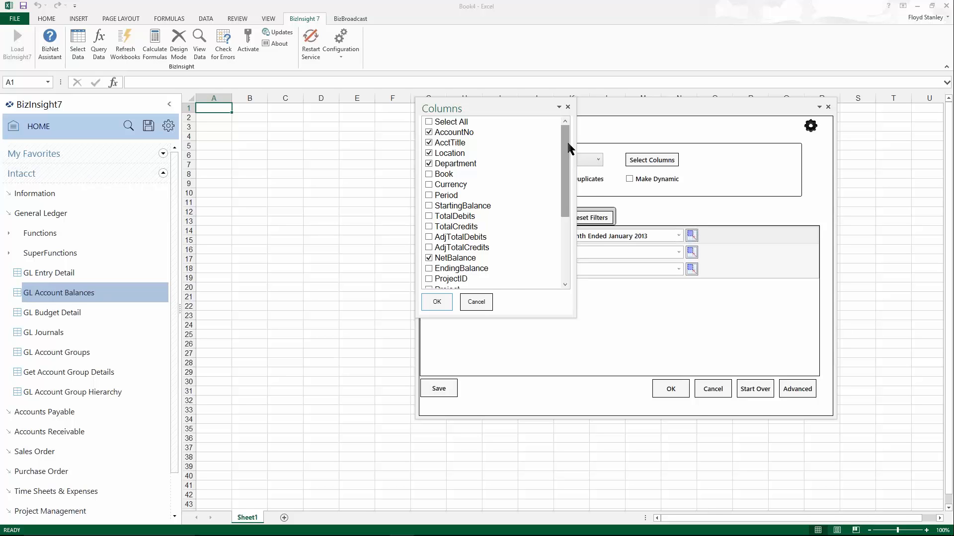
left_click(437, 302)
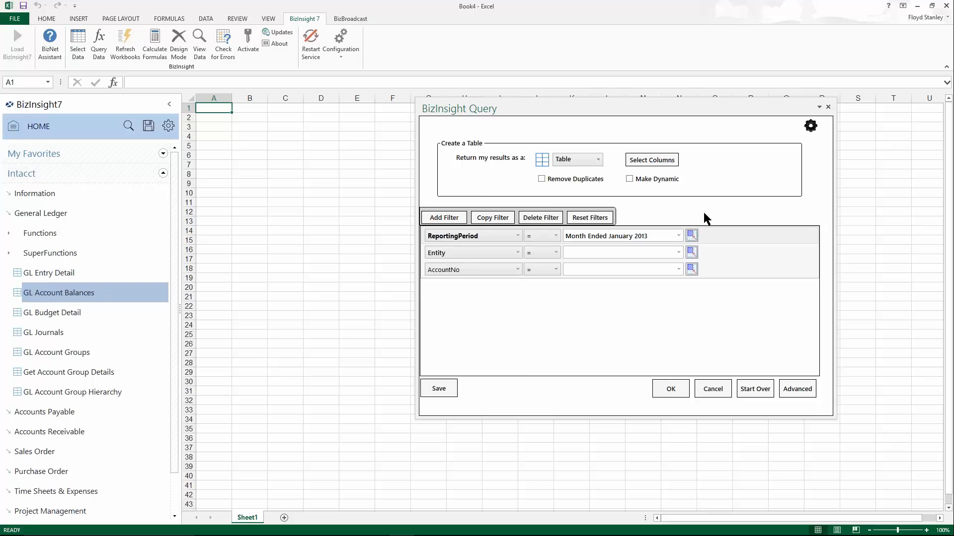
Add a NetBalance != 0 filter to the query and return the resulting table to Sheet1 cell A1.
left_click(454, 218)
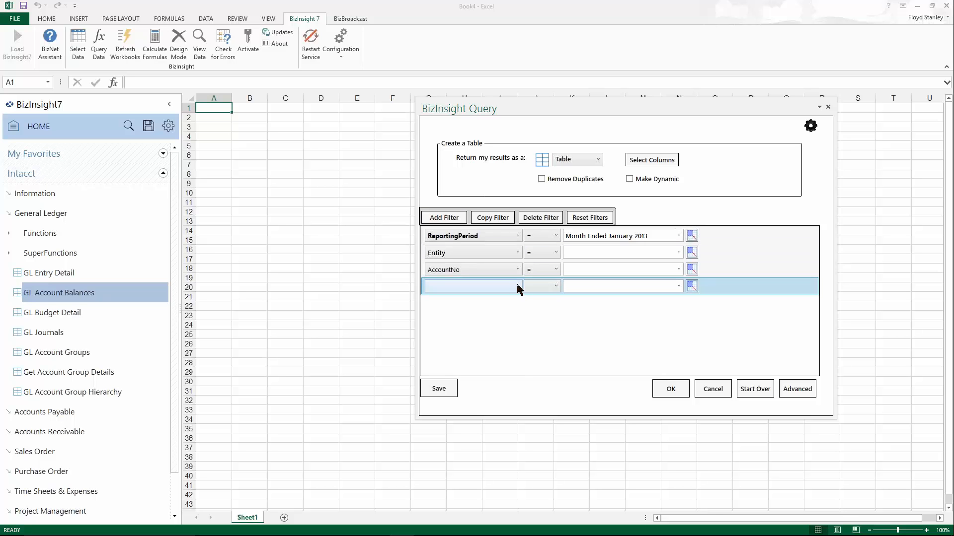
left_click(518, 287)
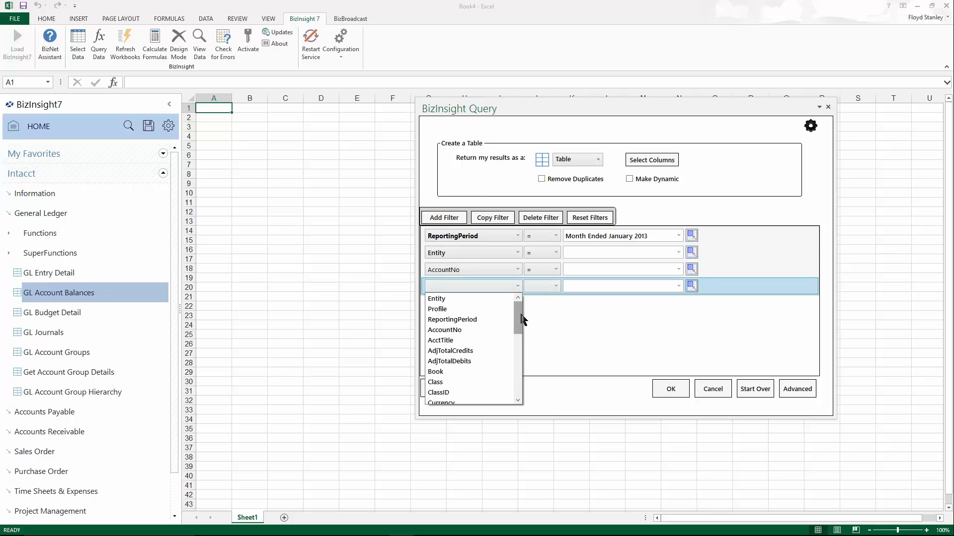
left_click_drag(521, 319, 520, 370)
left_click(467, 351)
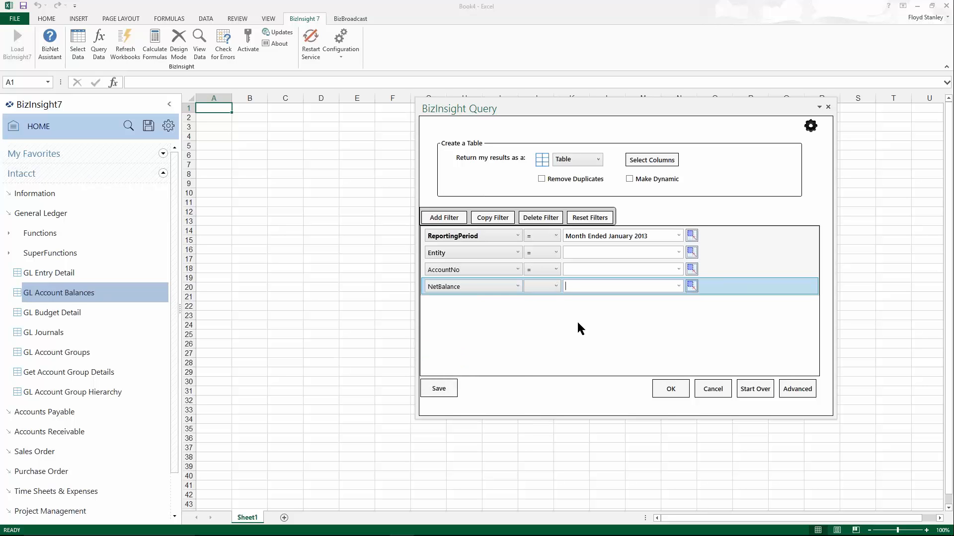
left_click(549, 294)
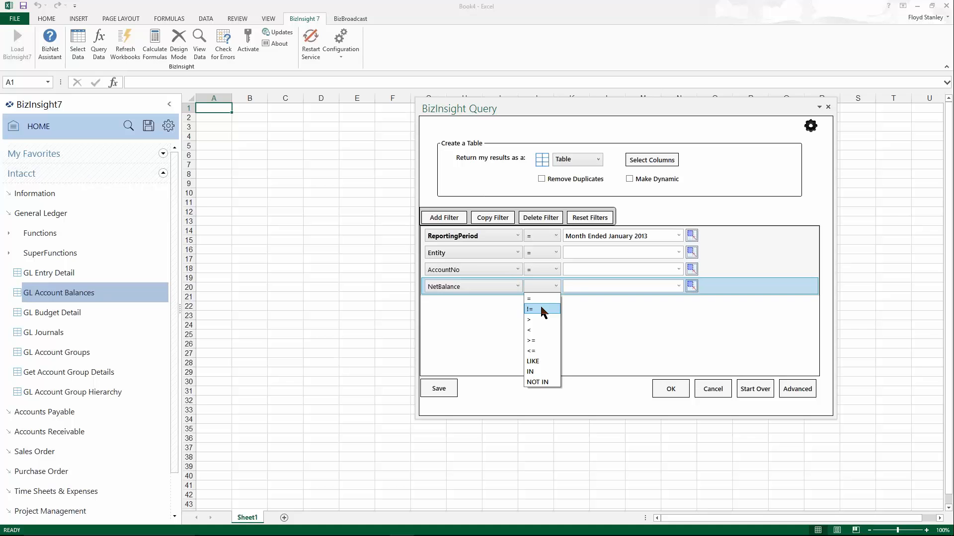
left_click(541, 309)
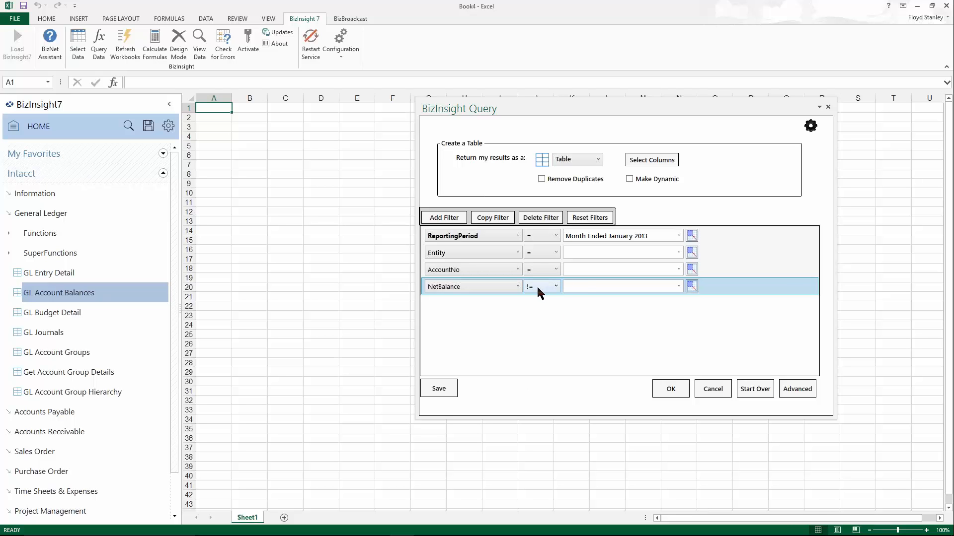
left_click(586, 286)
left_click(553, 285)
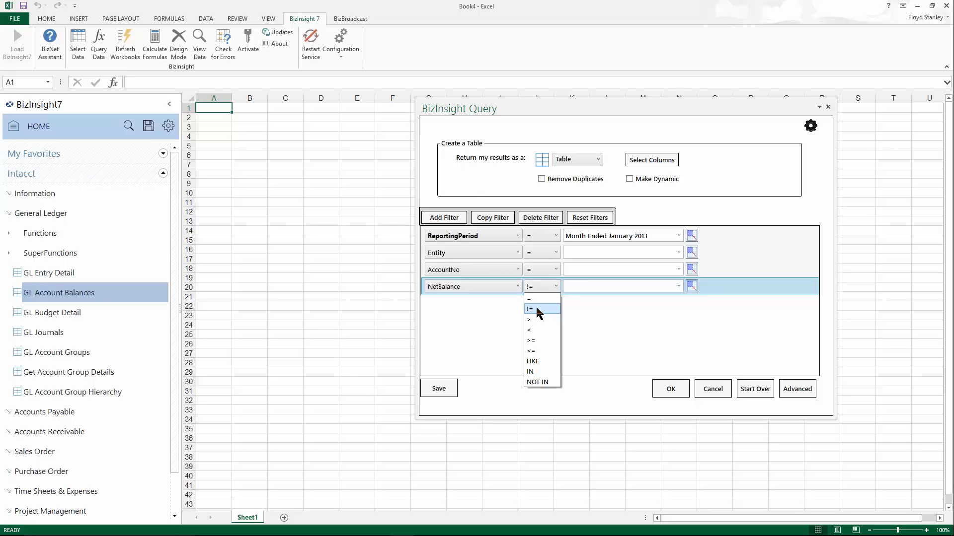
left_click(536, 310)
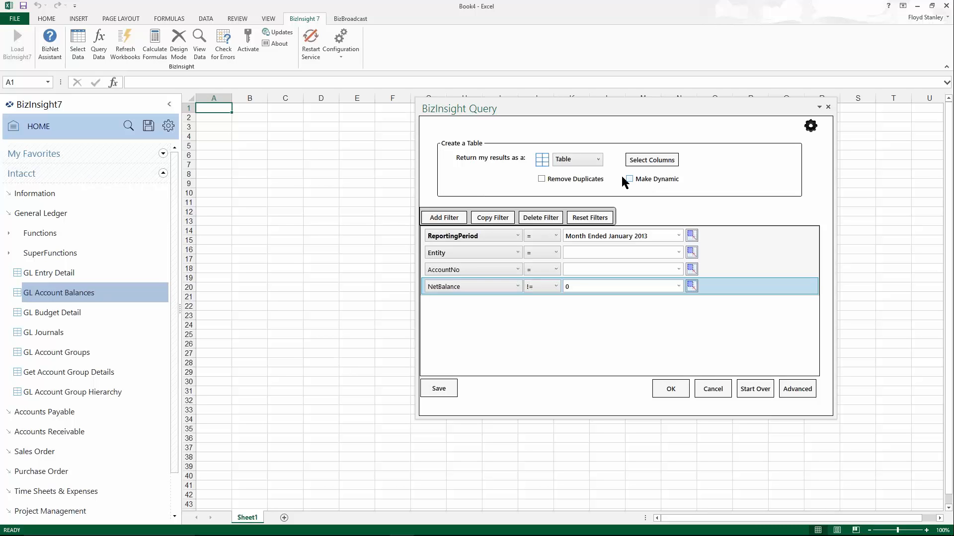
left_click(681, 390)
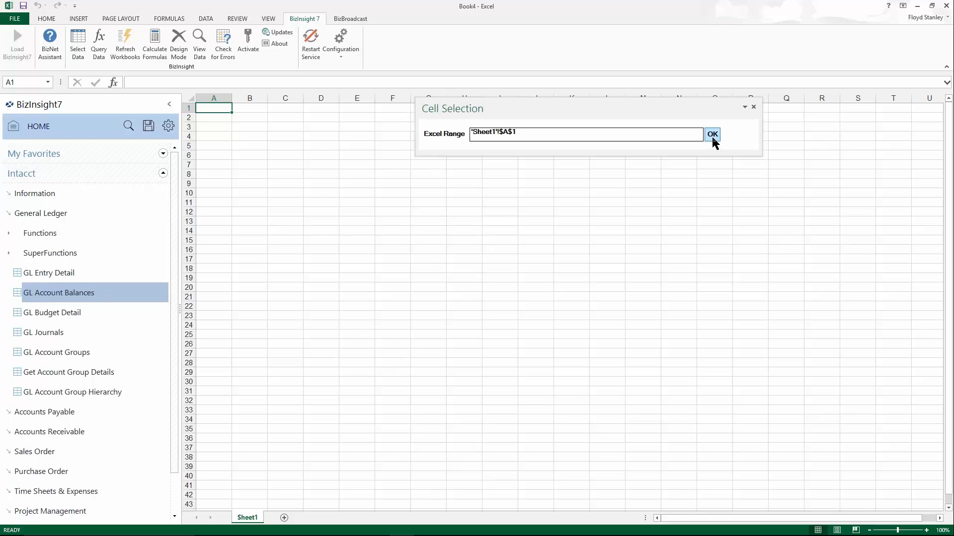
left_click(712, 135)
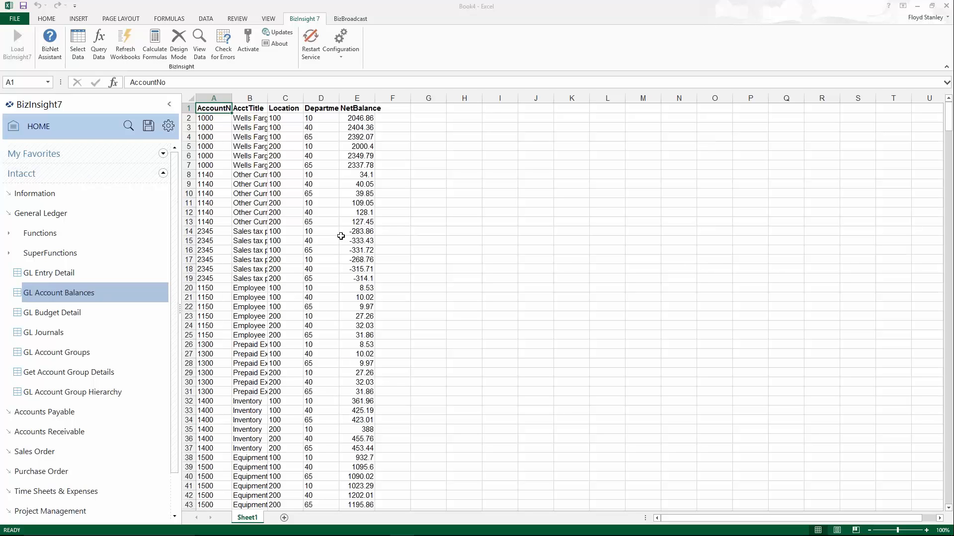
Fit the AcctTitle column's width to its contents.
left_click(213, 98)
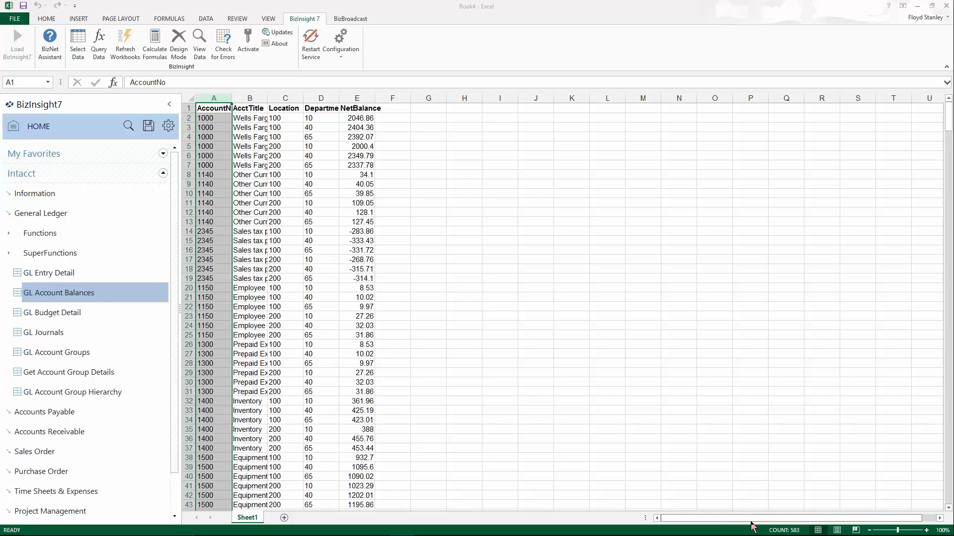
left_click(211, 108)
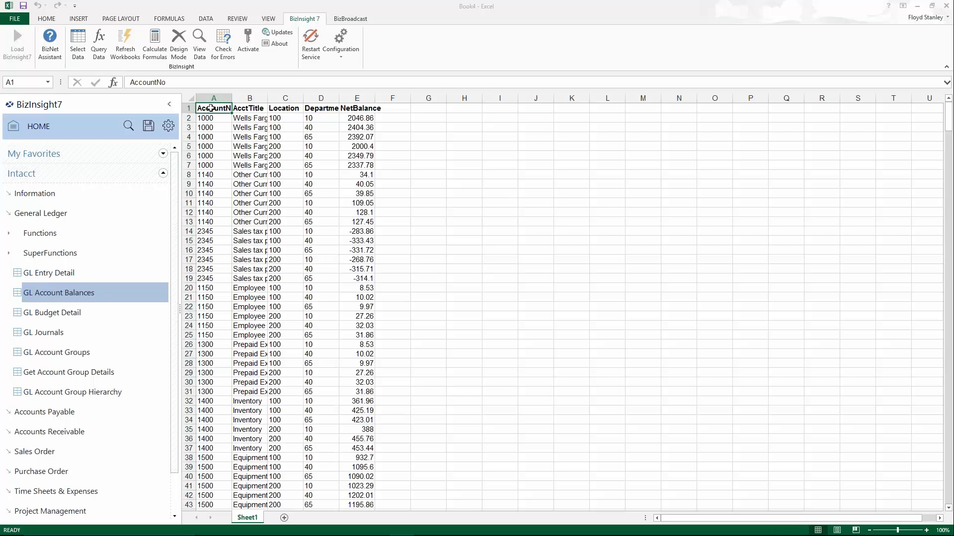
left_click(215, 118)
left_click(240, 118)
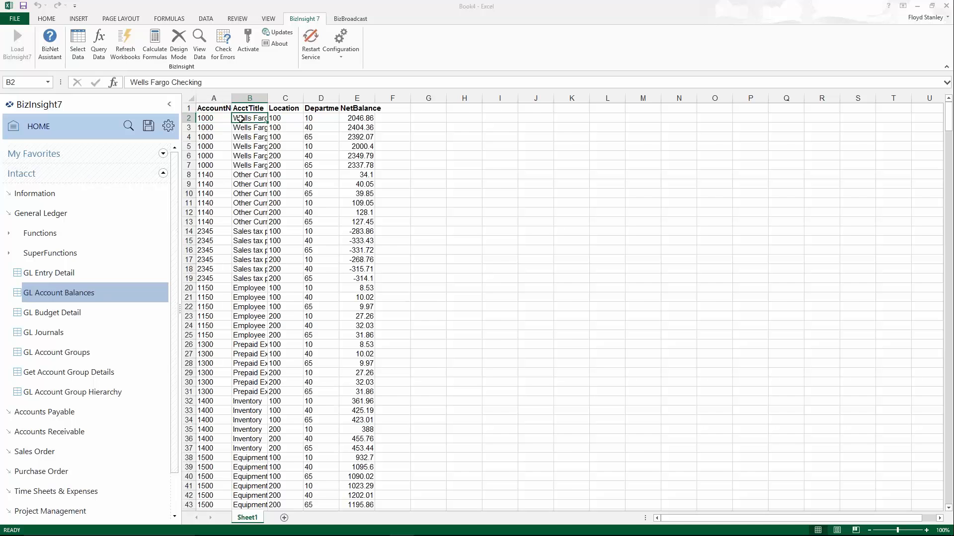
double_click(268, 98)
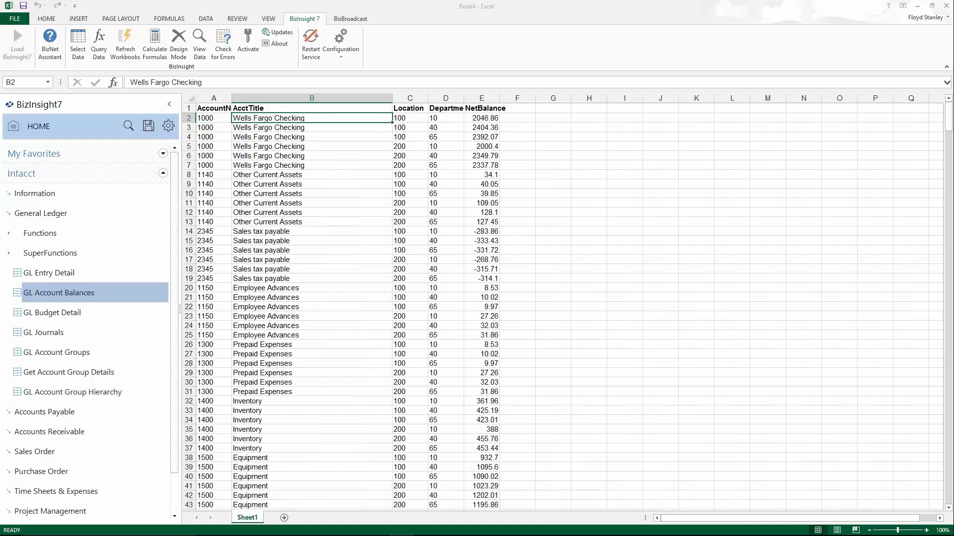
Examine the location, department and net balance of the Wells Fargo Checking rows in the returned table.
left_click(404, 120)
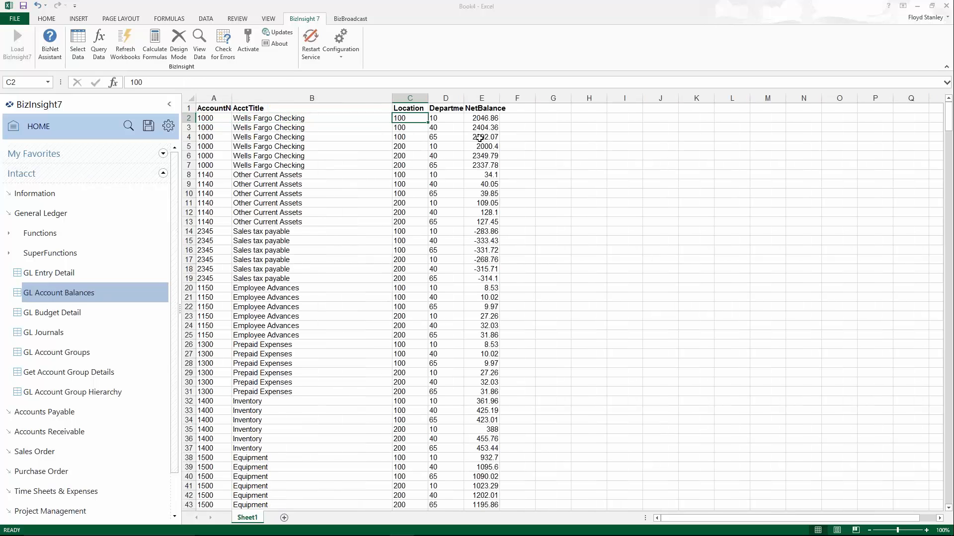
left_click(447, 118)
left_click(497, 120)
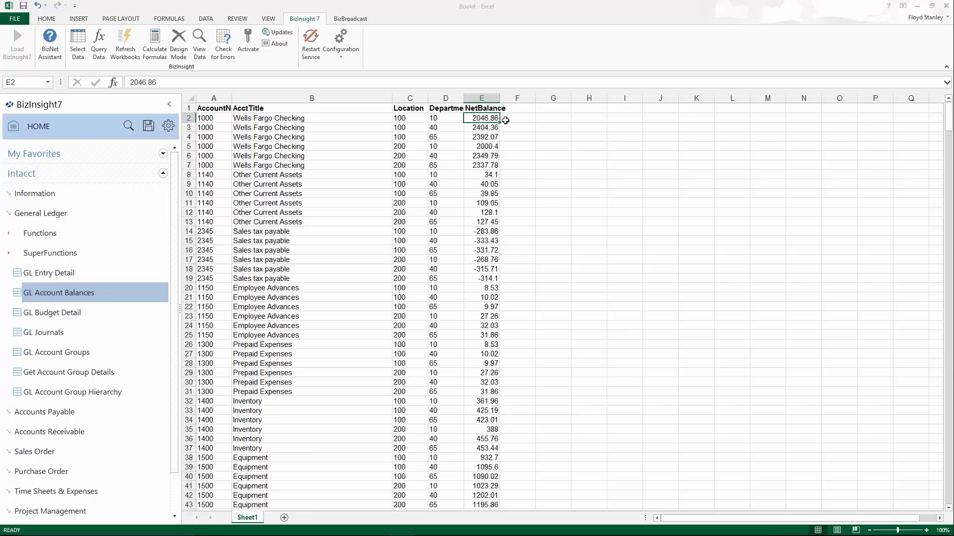
left_click_drag(189, 114, 189, 165)
key("ctrl+z")
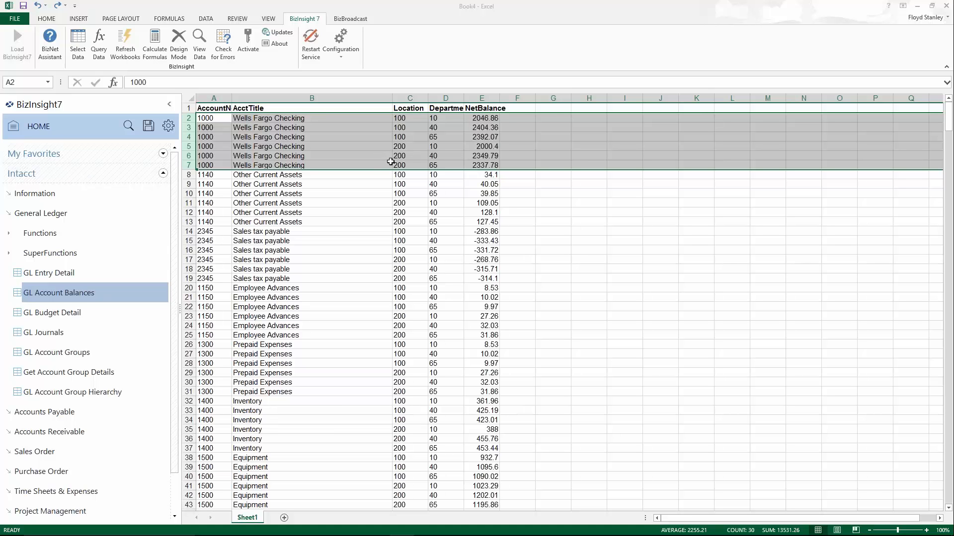
left_click(390, 153)
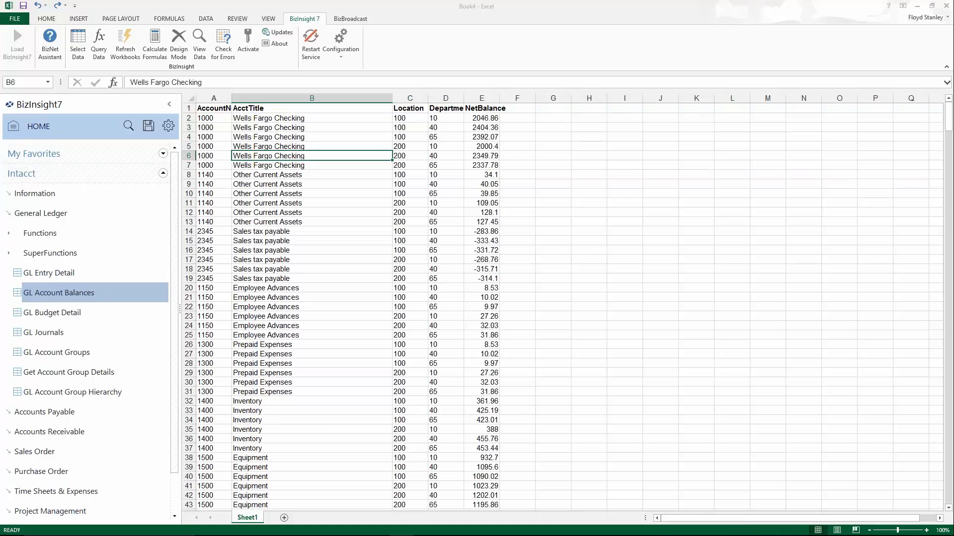
Enable filling down formulas in columns adjacent to the data in the GL Account Balances data range properties.
right_click(213, 120)
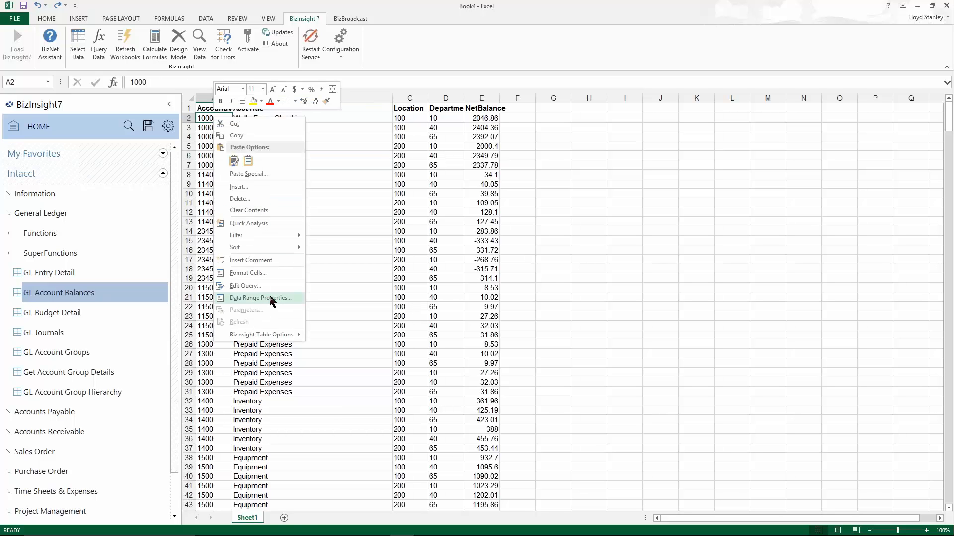
left_click(272, 300)
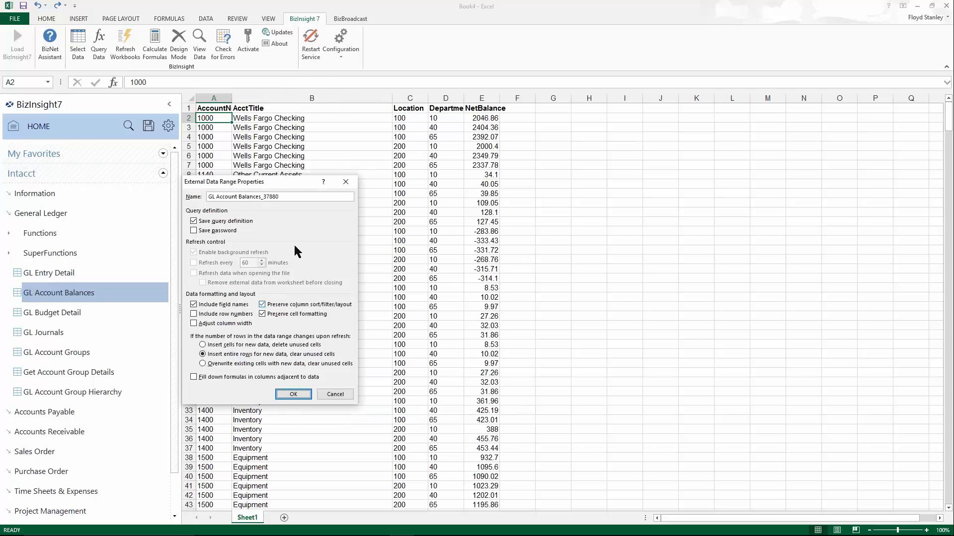
left_click_drag(283, 178, 338, 163)
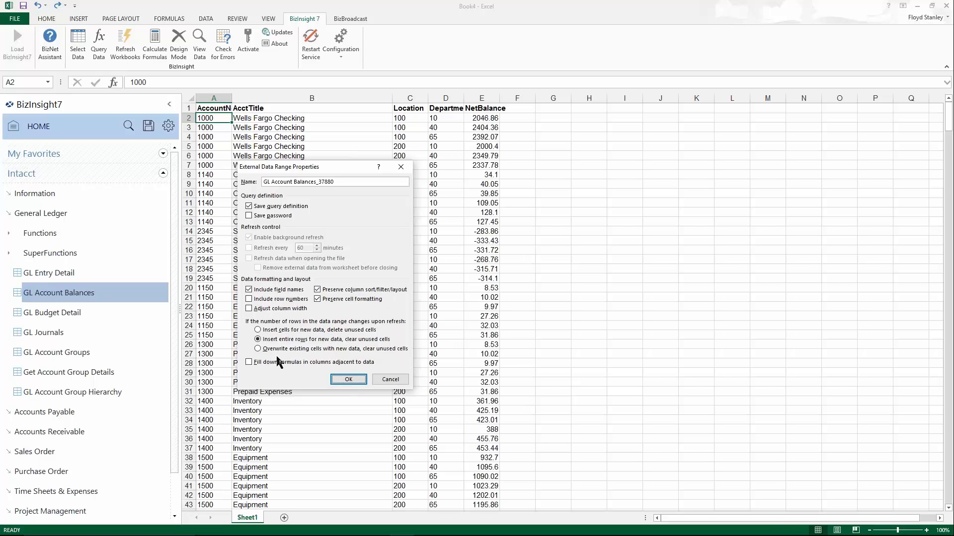
left_click(249, 362)
left_click(349, 380)
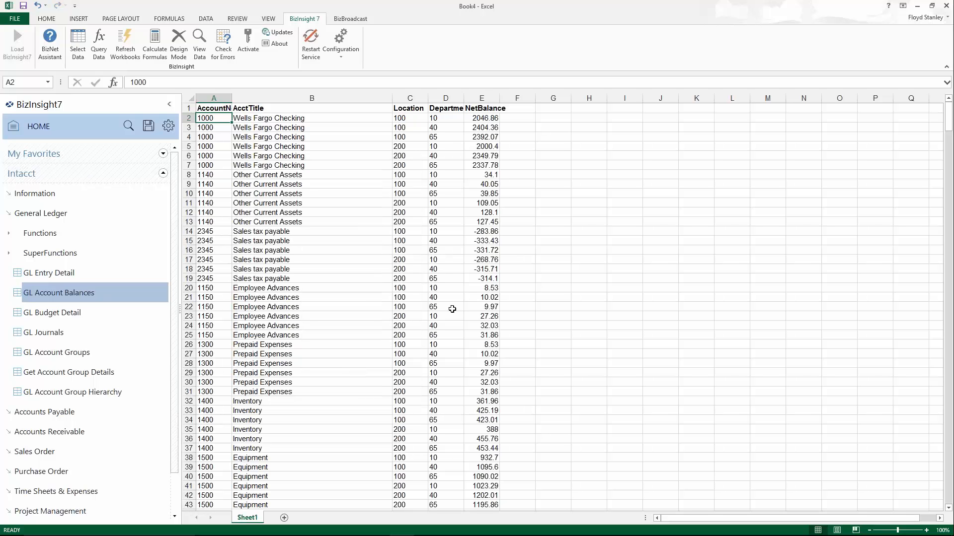
Insert an empty column before AccountNo and move the AcctTitle column into column A.
left_click(259, 108)
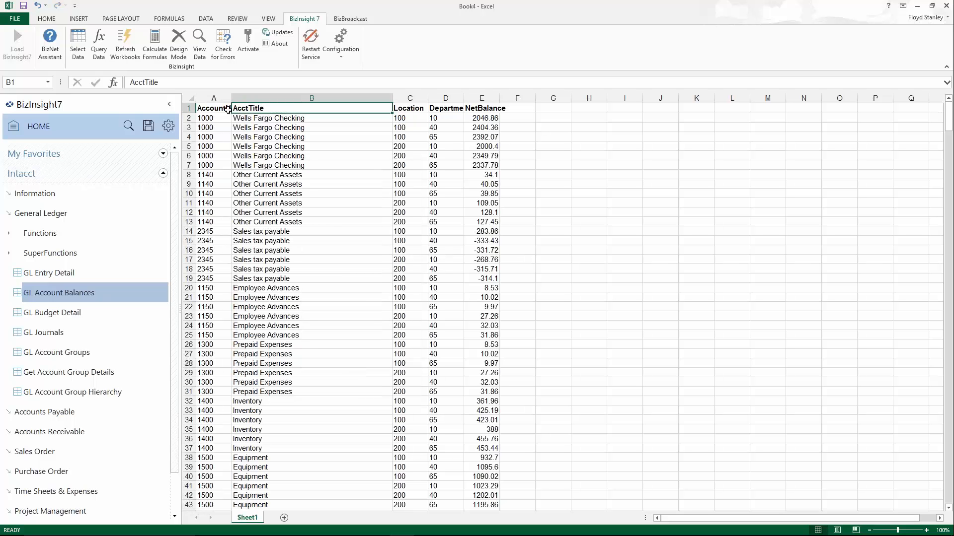
left_click(213, 96)
right_click(213, 96)
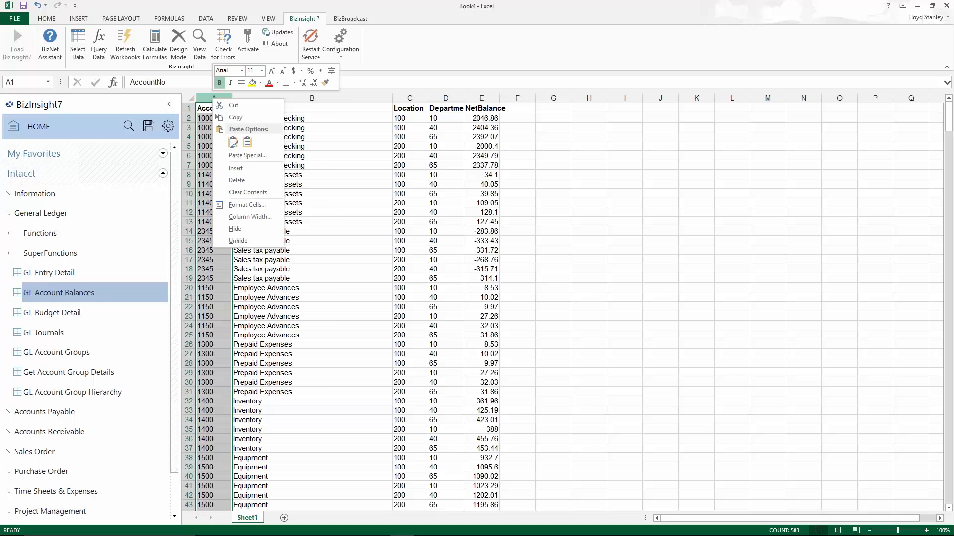
left_click(243, 168)
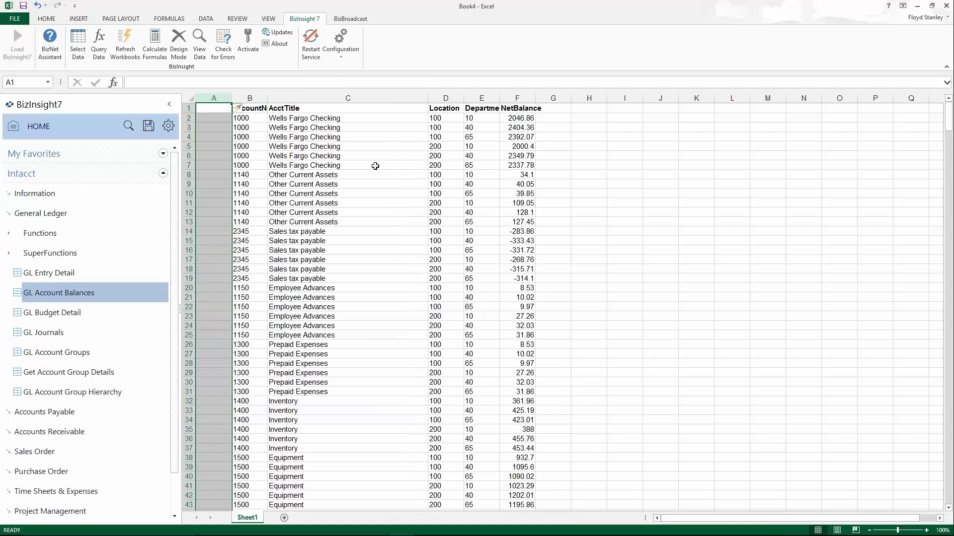
left_click(312, 98)
left_click_drag(276, 121, 218, 124)
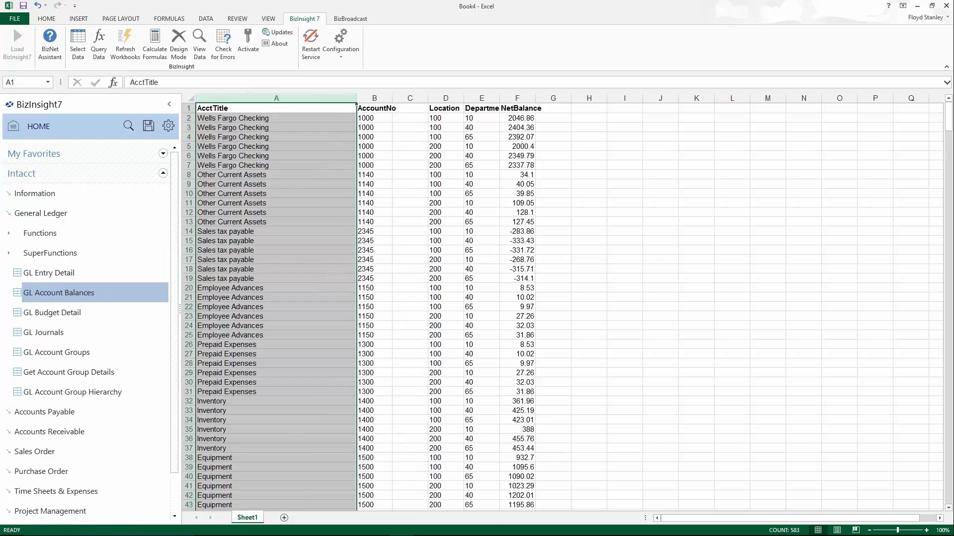
left_click(258, 118)
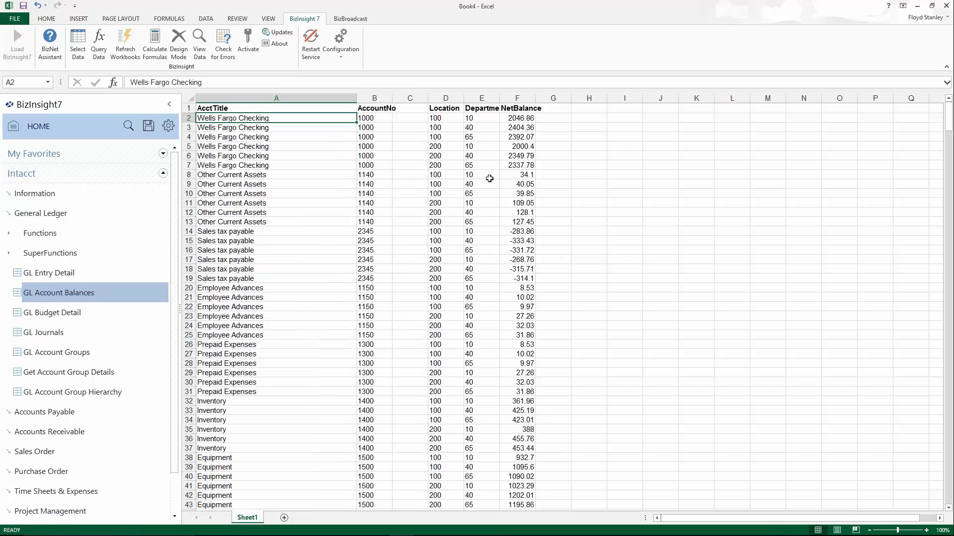
Add the column headers "% Total" in G1, "LocNames" in H1 and "DeptNames" in I1 beside NetBalance.
left_click(552, 108)
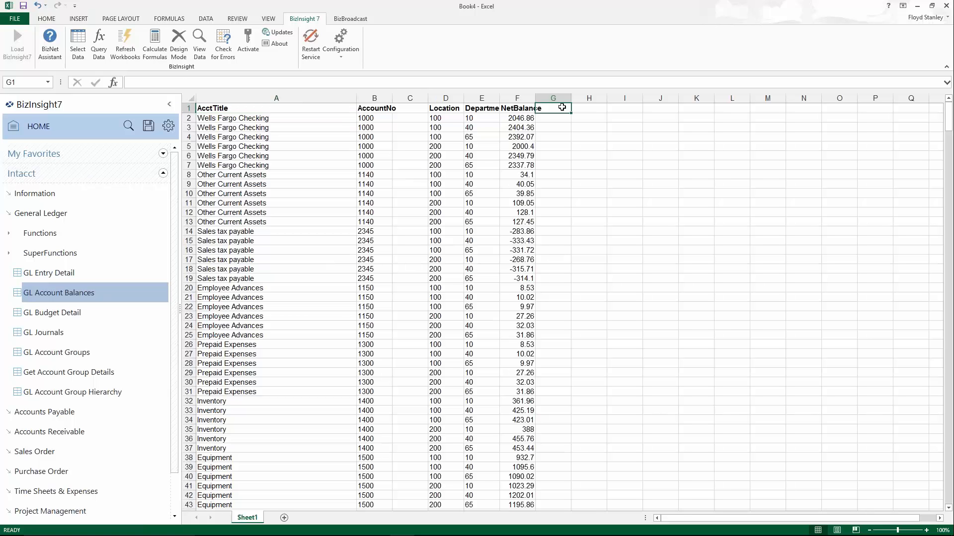
type("% Total")
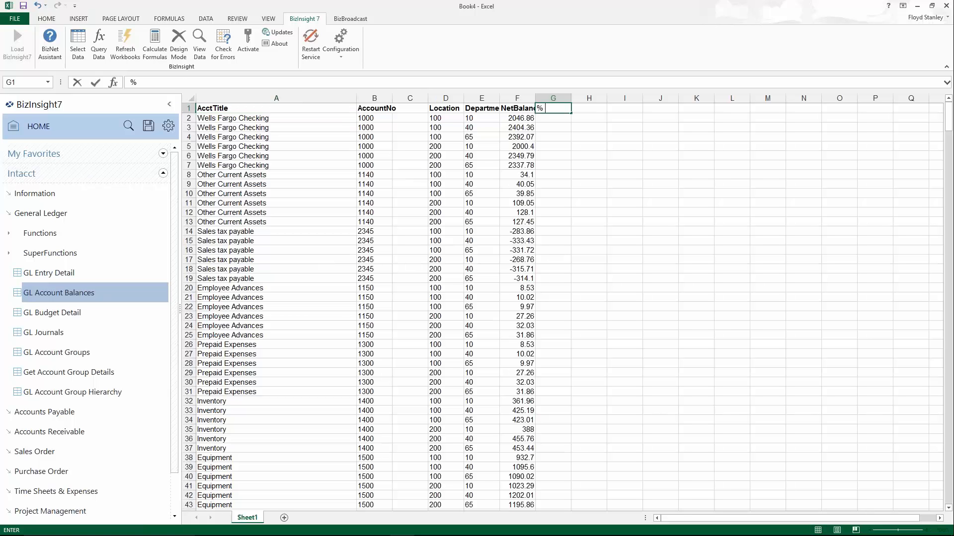
key("Tab")
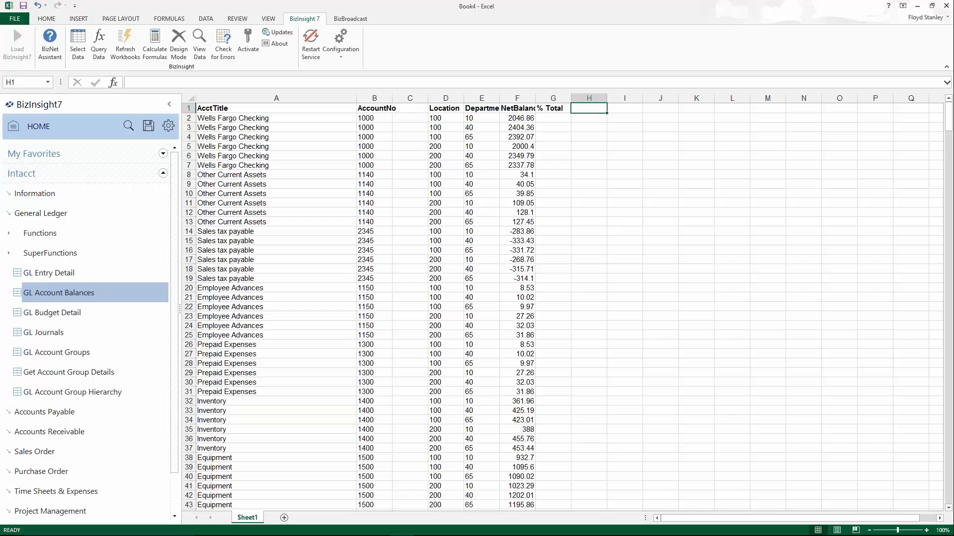
left_click(560, 109)
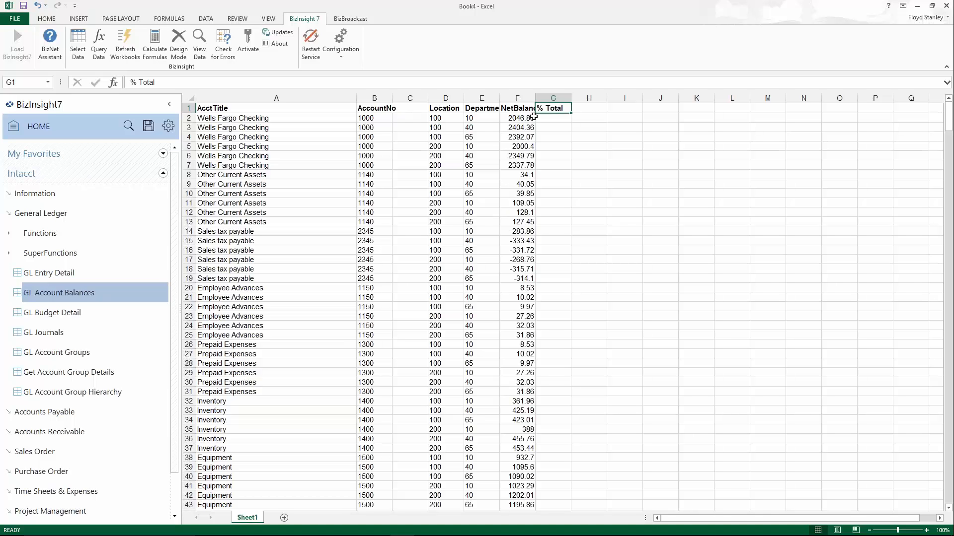
left_click(590, 109)
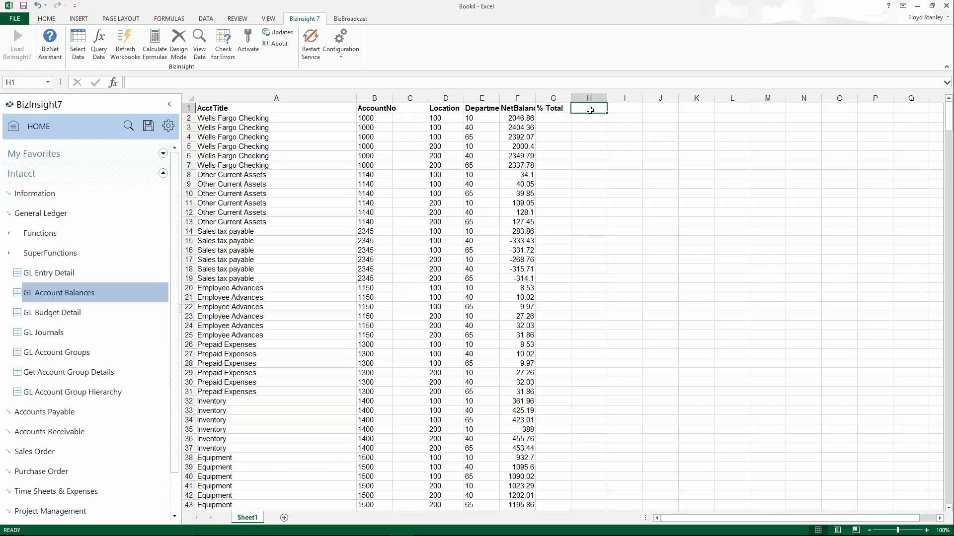
type("LocNam")
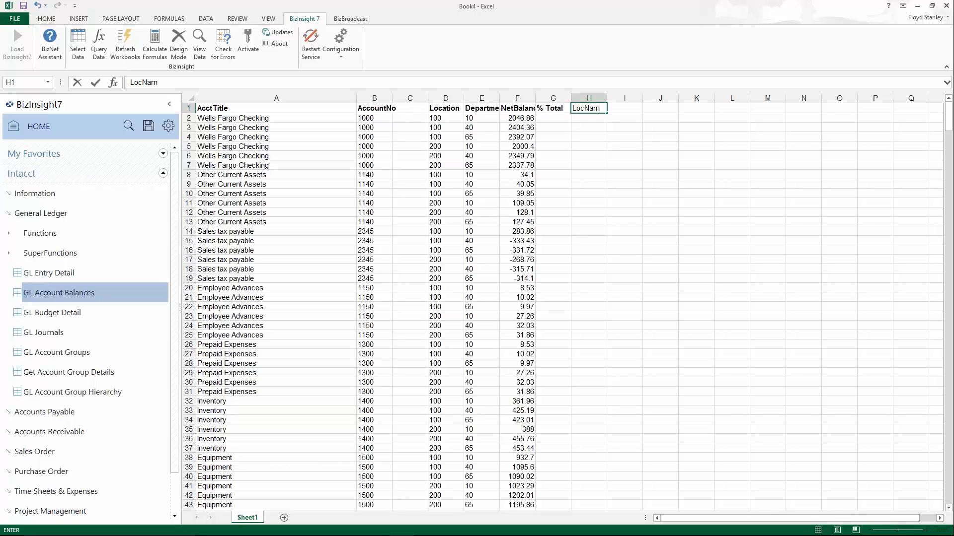
type("es")
key("Tab")
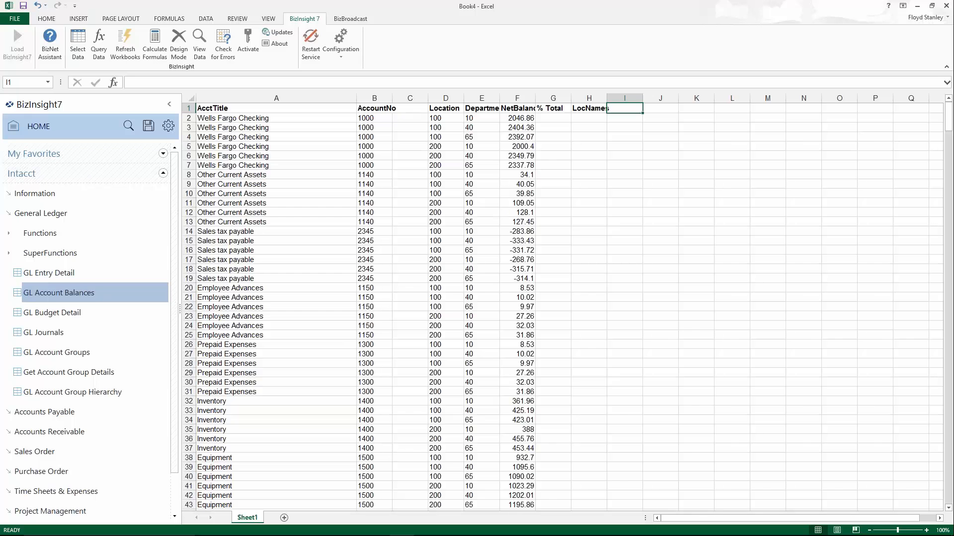
type("DeptNa")
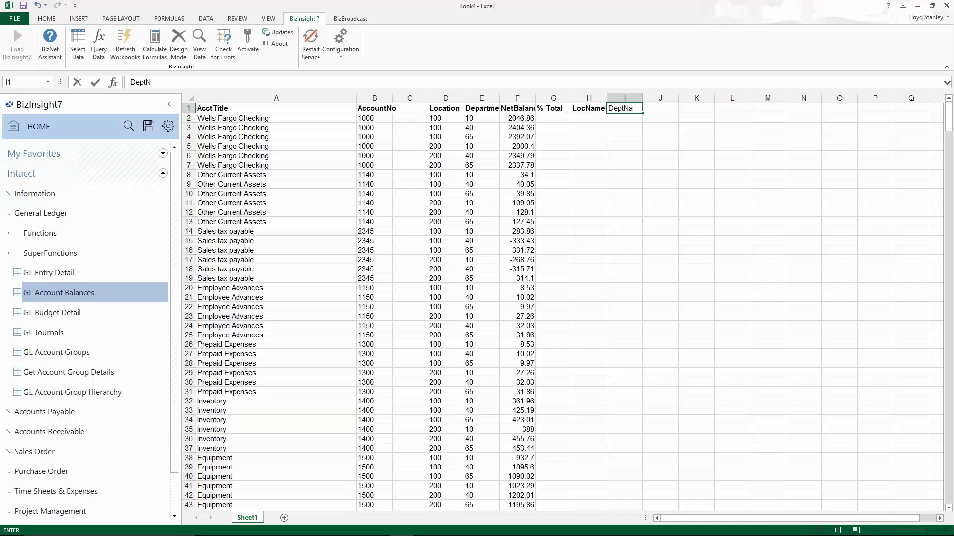
type("mes")
left_click(552, 117)
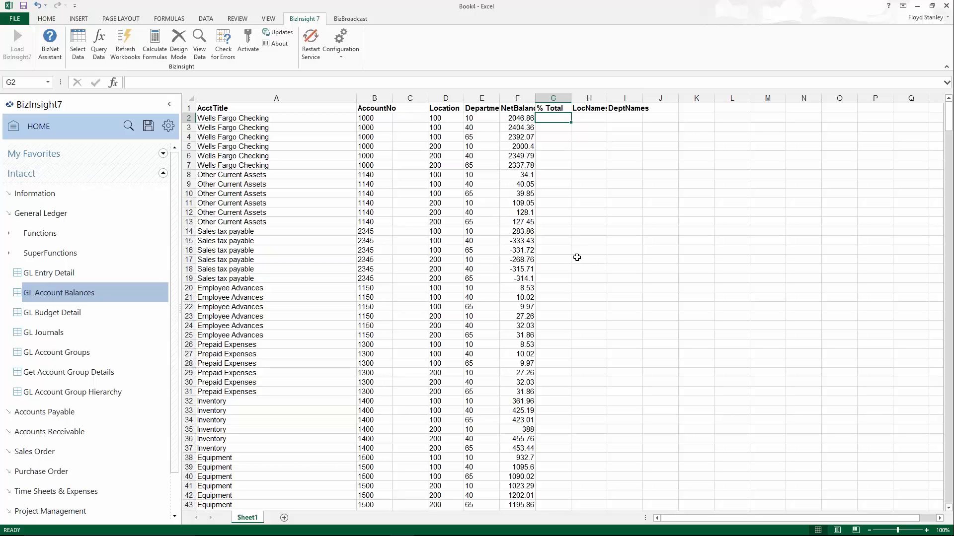
Check the column references of the formula in Automatic Allocation Formula.txt and delete the sheet's empty column C.
left_click(426, 527)
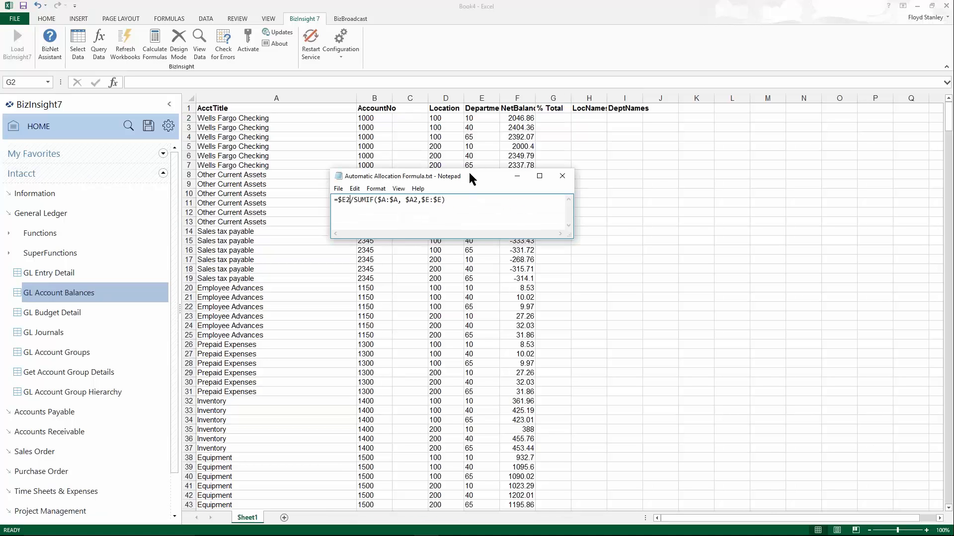
left_click_drag(469, 173, 596, 203)
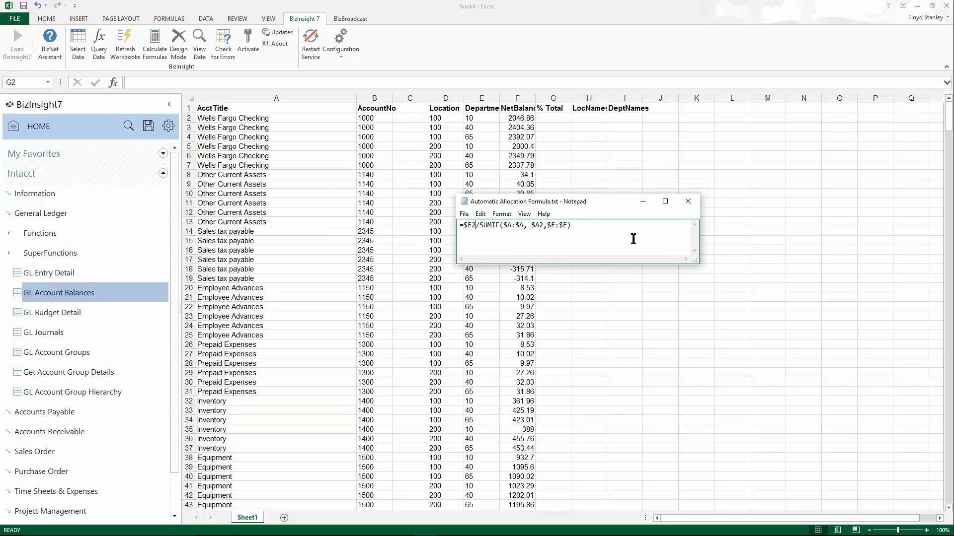
left_click(473, 225)
left_click_drag(492, 226, 555, 226)
left_click(554, 226)
left_click(411, 100)
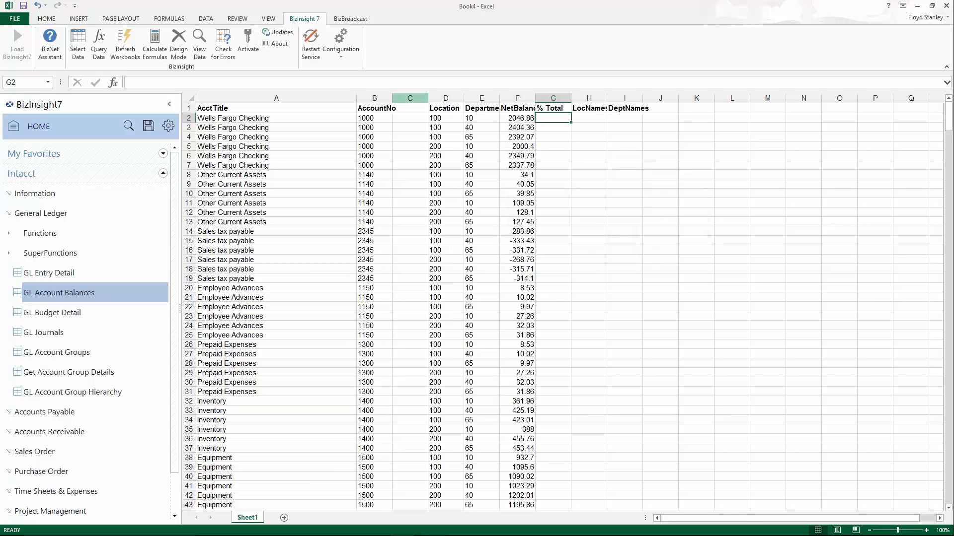
left_click(410, 98)
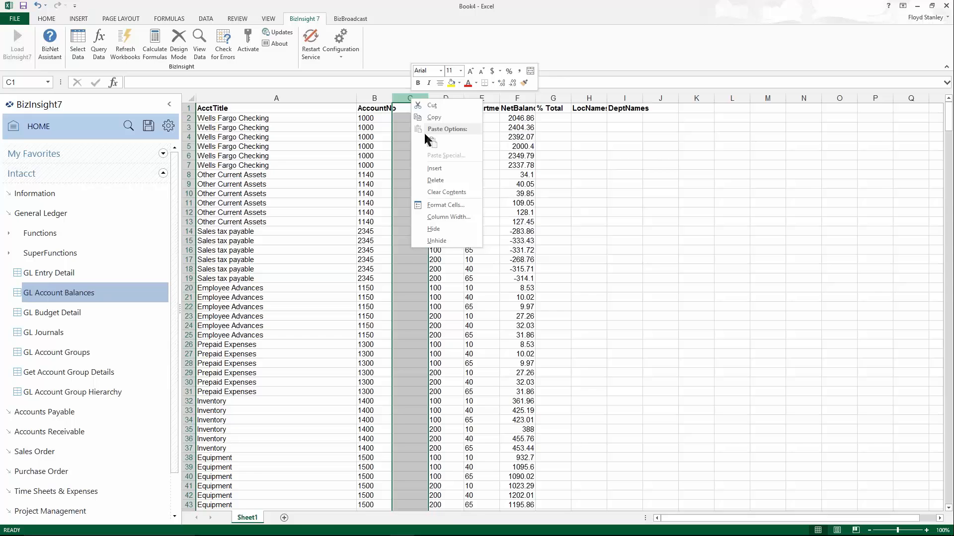
left_click(435, 180)
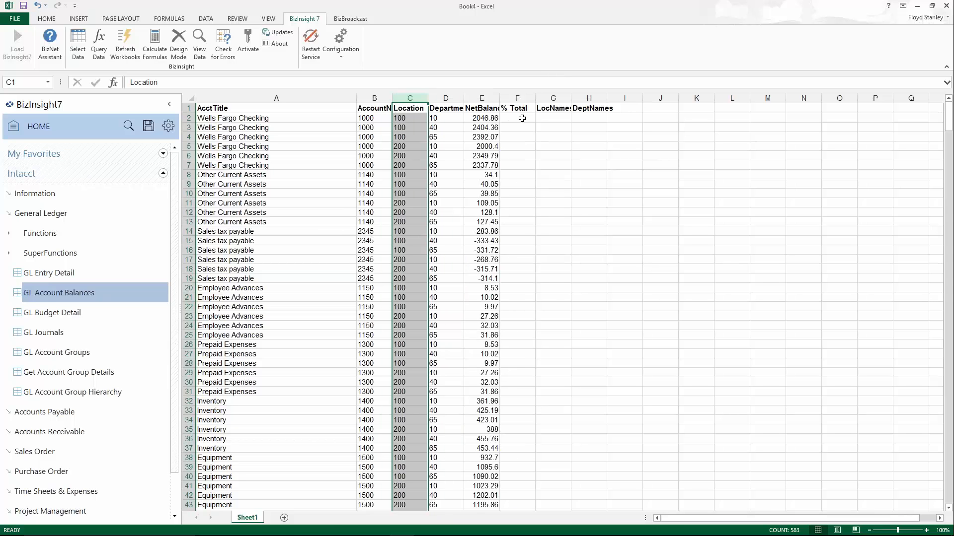
Copy the formula =$E2/SUMIF($A:$A, $A2,$E:$E) from the text file into F2 and format the cell as a percentage.
mouse_move(473, 532)
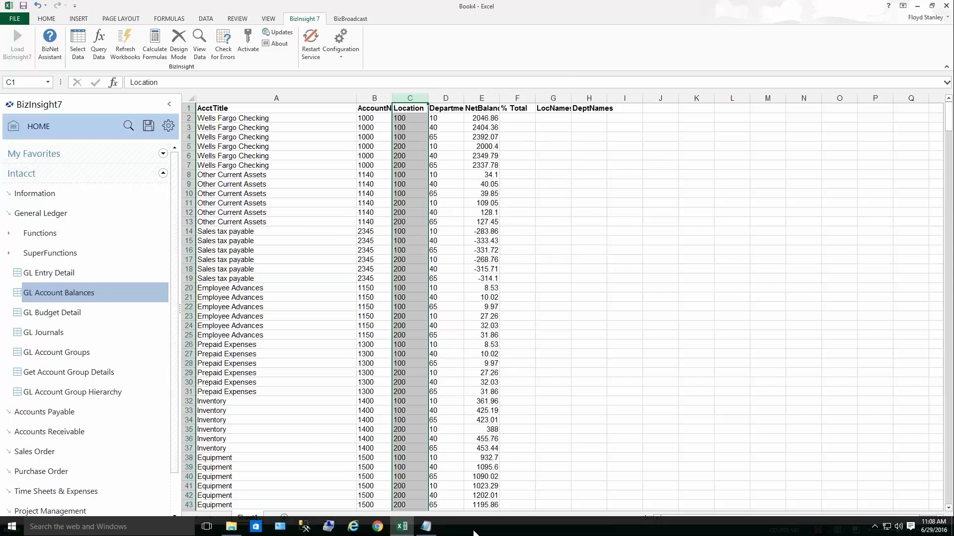
left_click(426, 526)
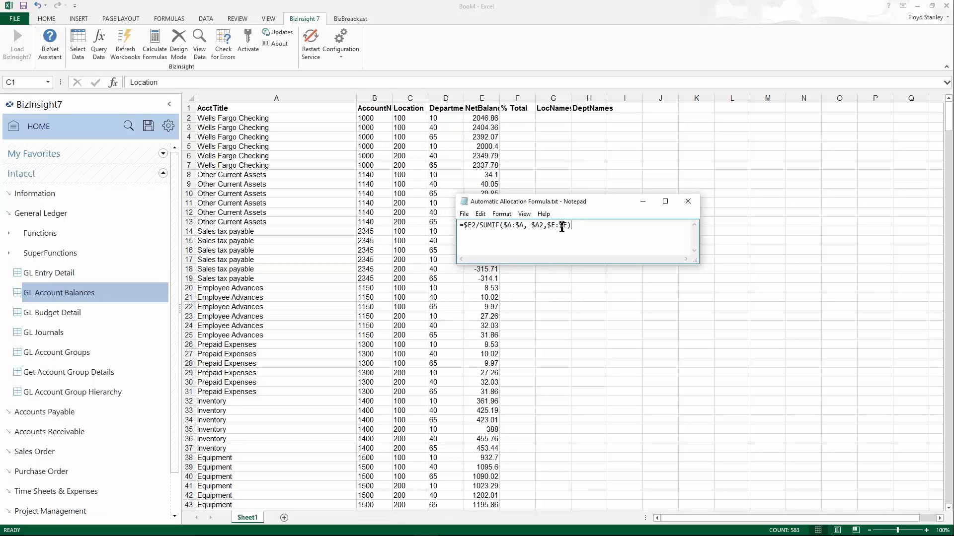
key("ctrl+a")
key("ctrl+c")
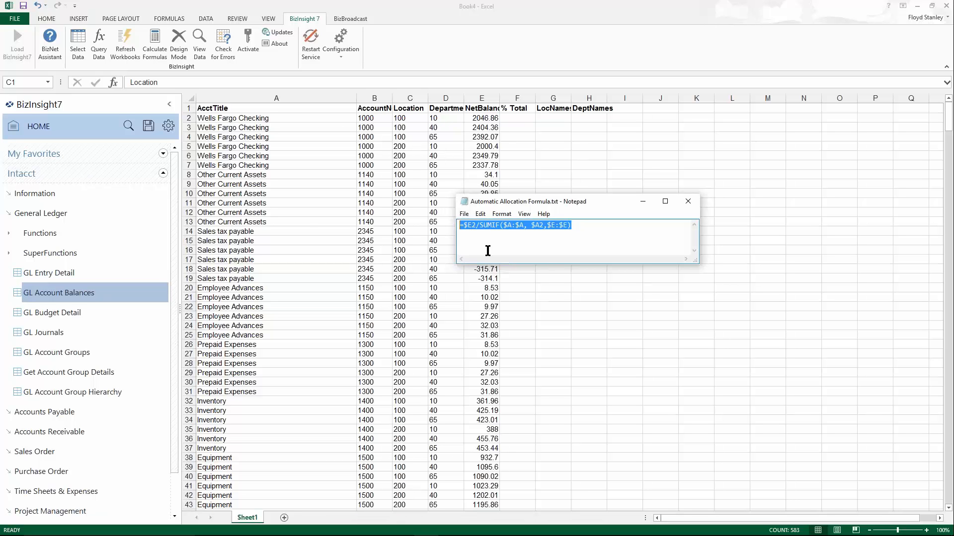
left_click(649, 201)
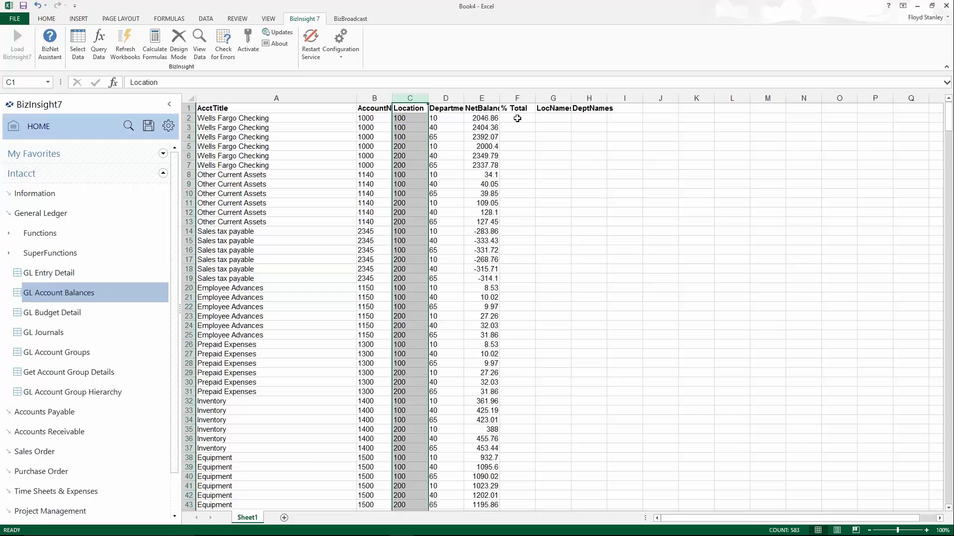
left_click(517, 119)
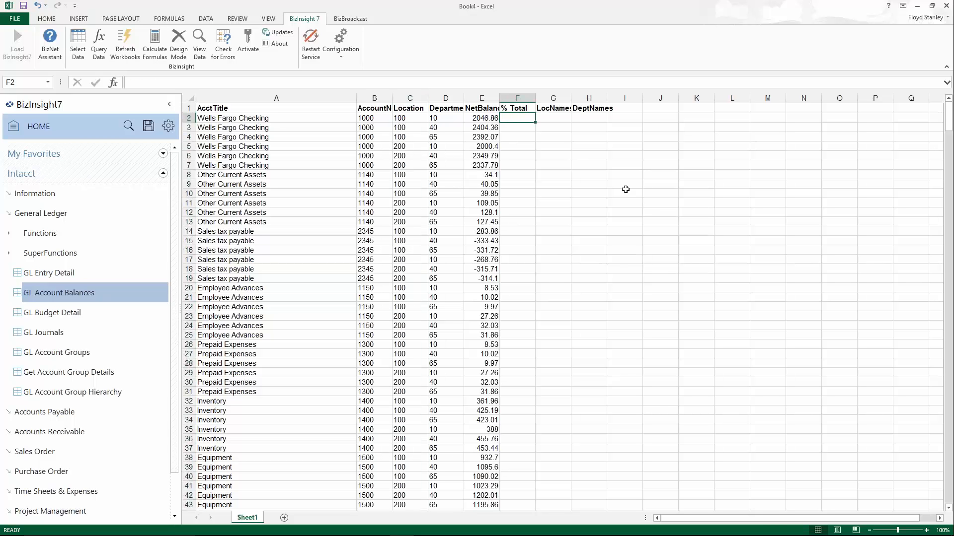
key("ctrl+v")
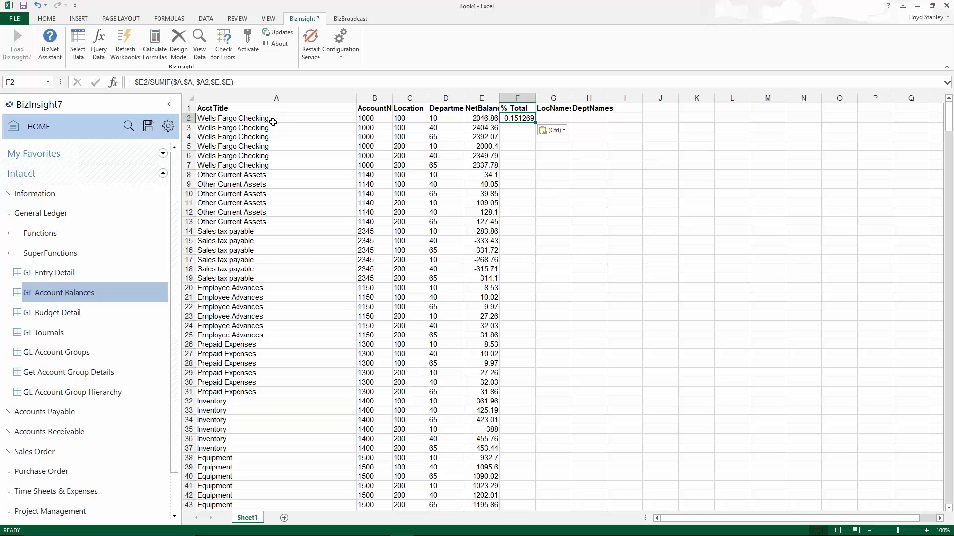
left_click(47, 19)
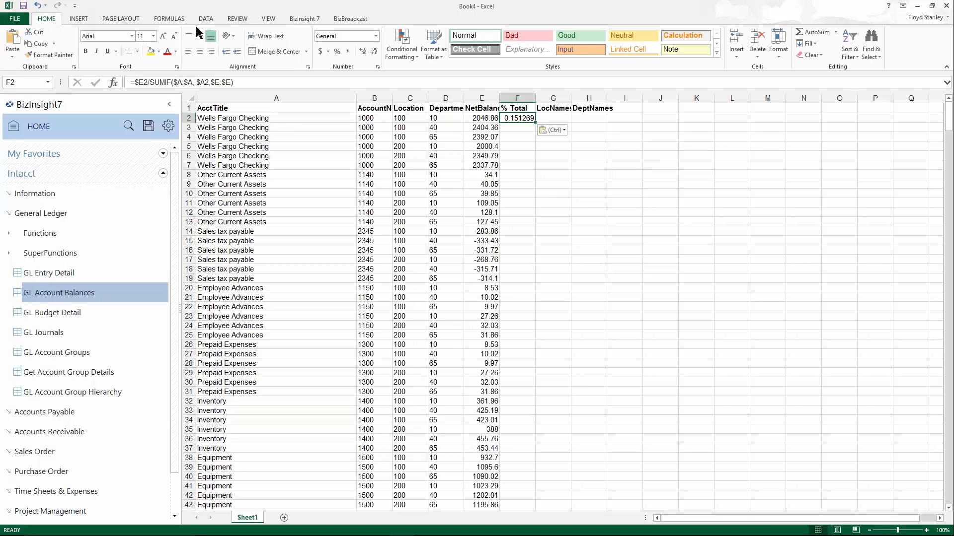
left_click(337, 51)
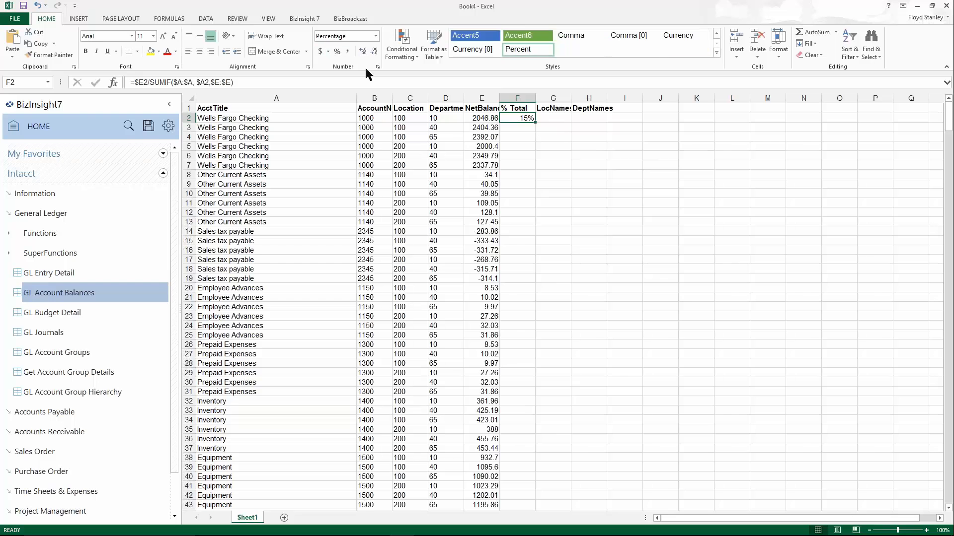
Start a BizInsight function query for G2 using the Intacct Location data set.
left_click(545, 117)
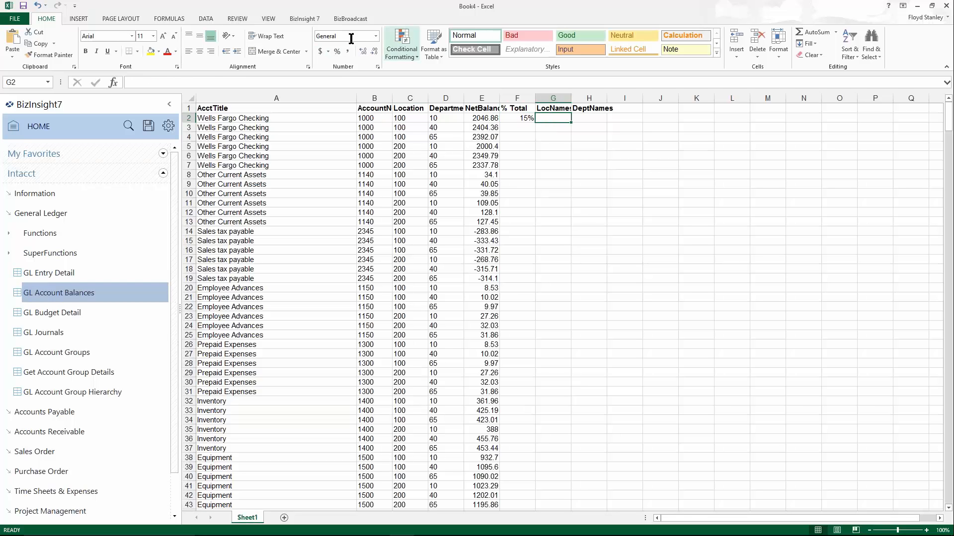
left_click(315, 21)
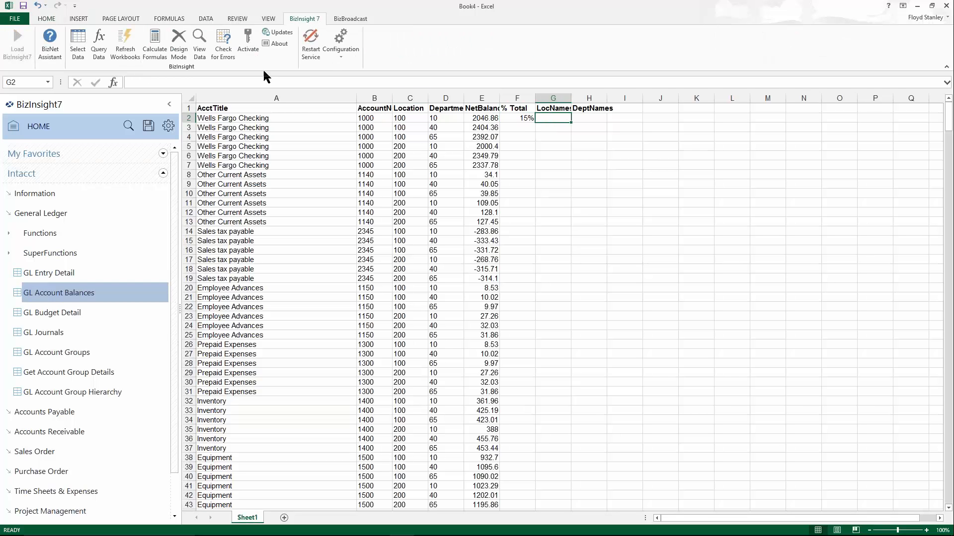
left_click(99, 51)
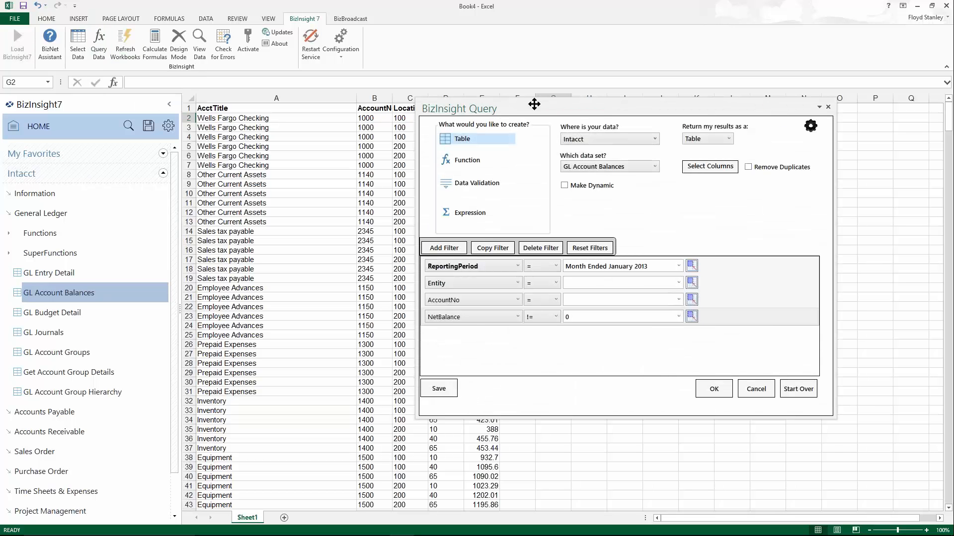
left_click_drag(546, 106, 662, 139)
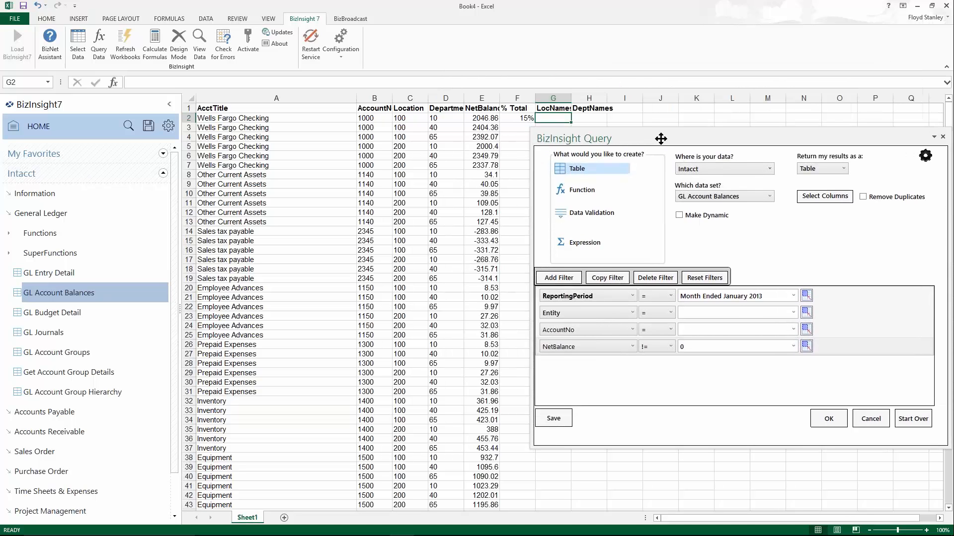
left_click(585, 195)
left_click(755, 199)
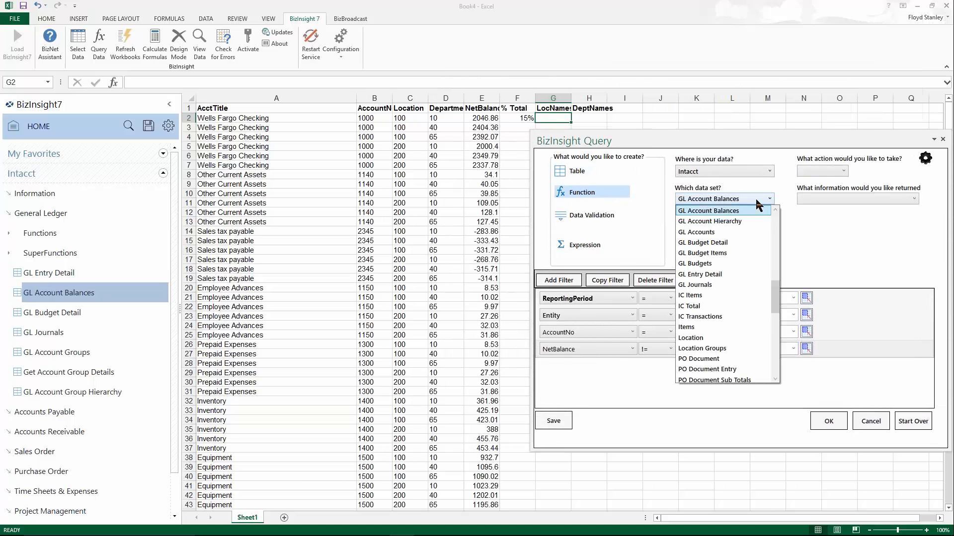
left_click_drag(778, 302, 778, 306)
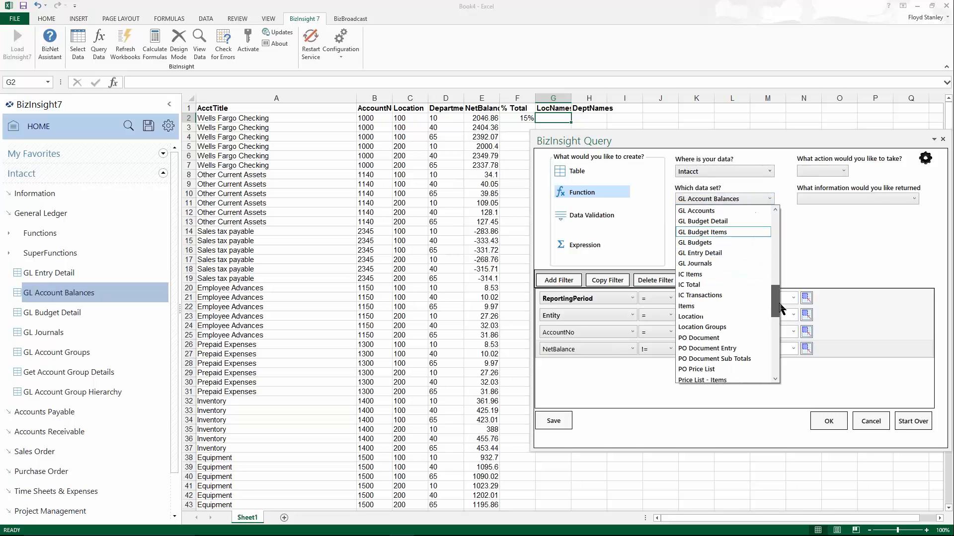
left_click(702, 318)
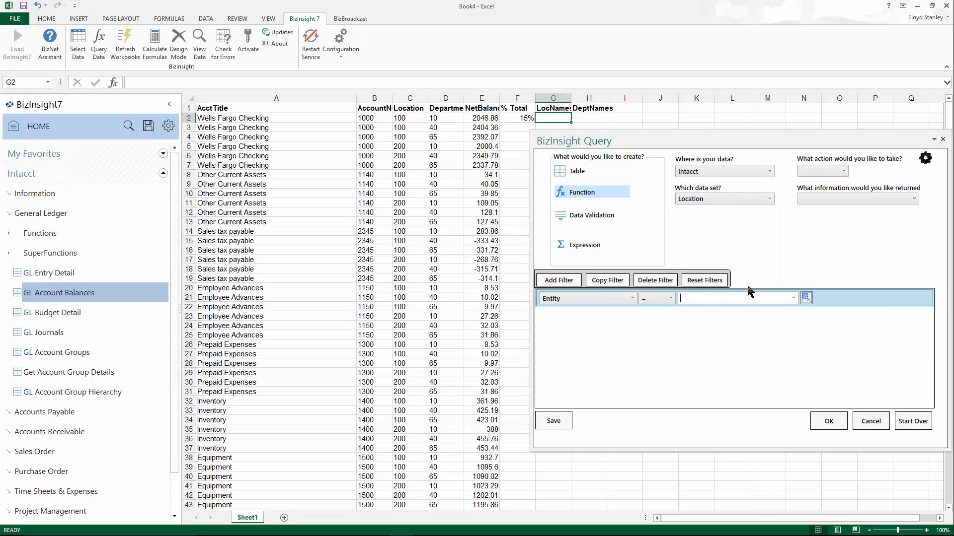
Set the location function to return the Max of LocationName.
left_click(845, 169)
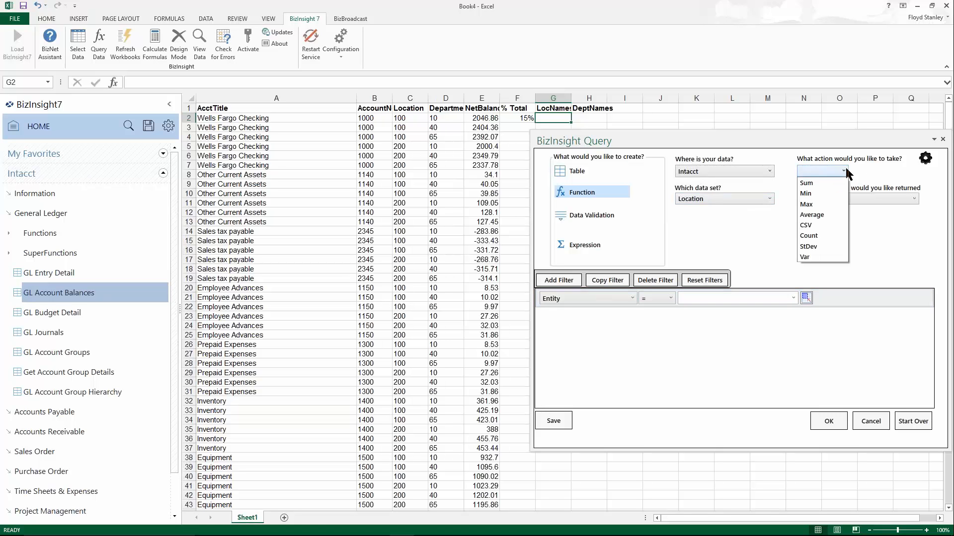
left_click(813, 205)
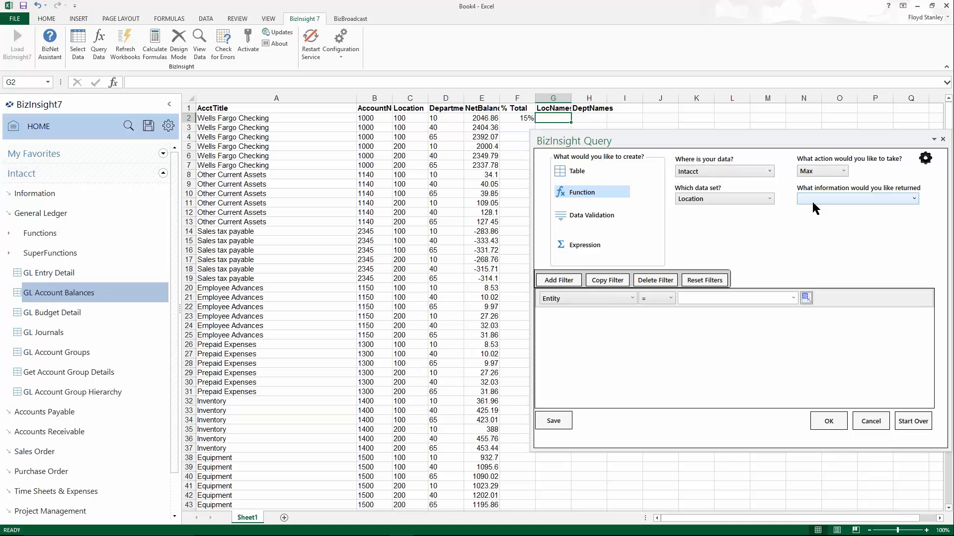
left_click(818, 198)
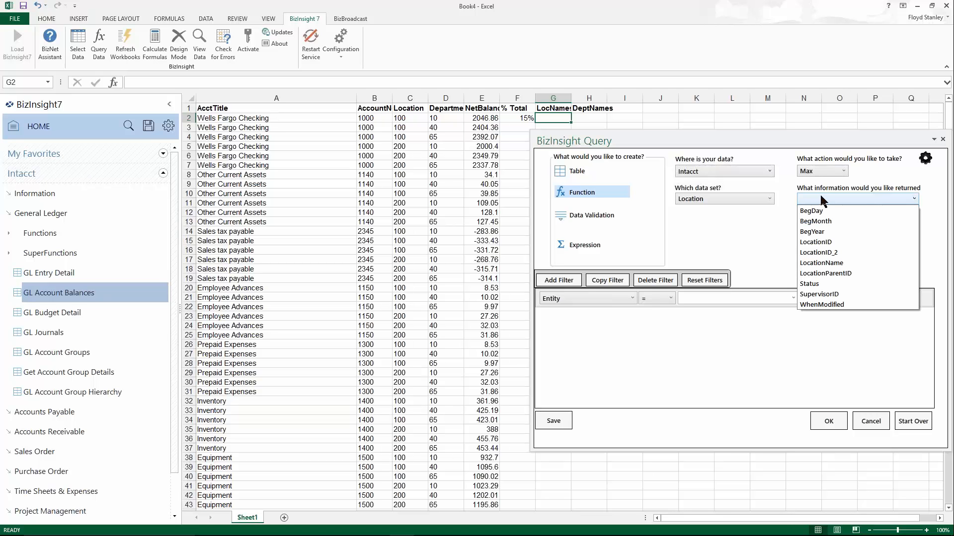
left_click(845, 264)
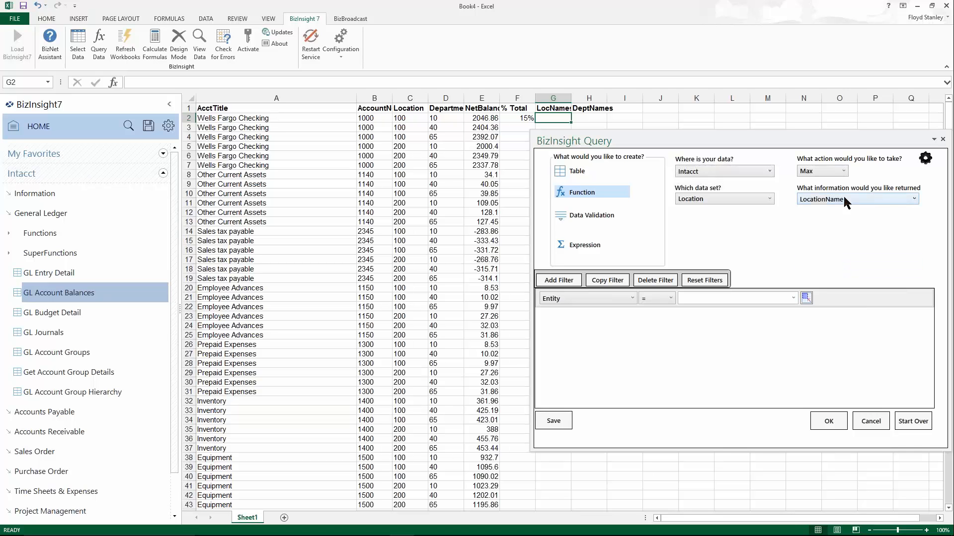
Add a LocationID filter with the = operator to the location query.
left_click(558, 280)
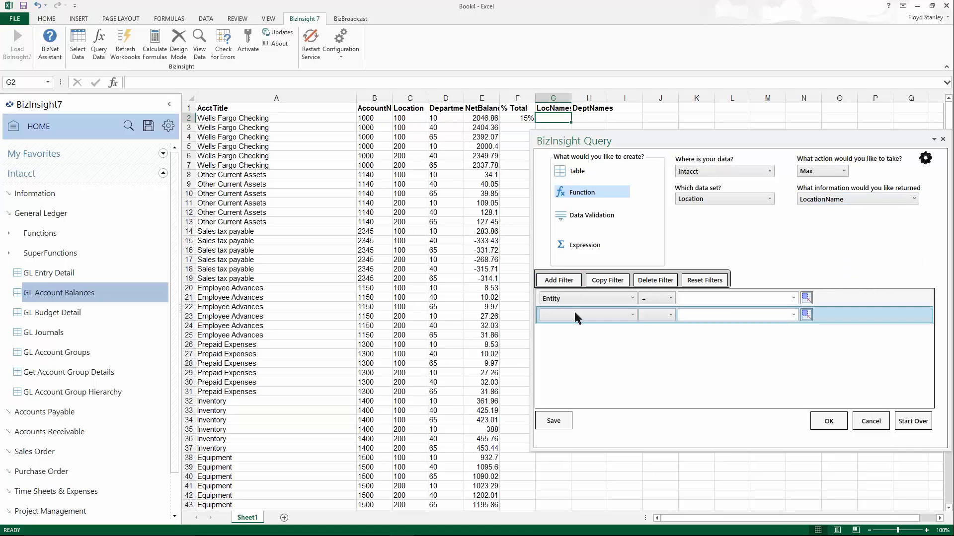
left_click(633, 315)
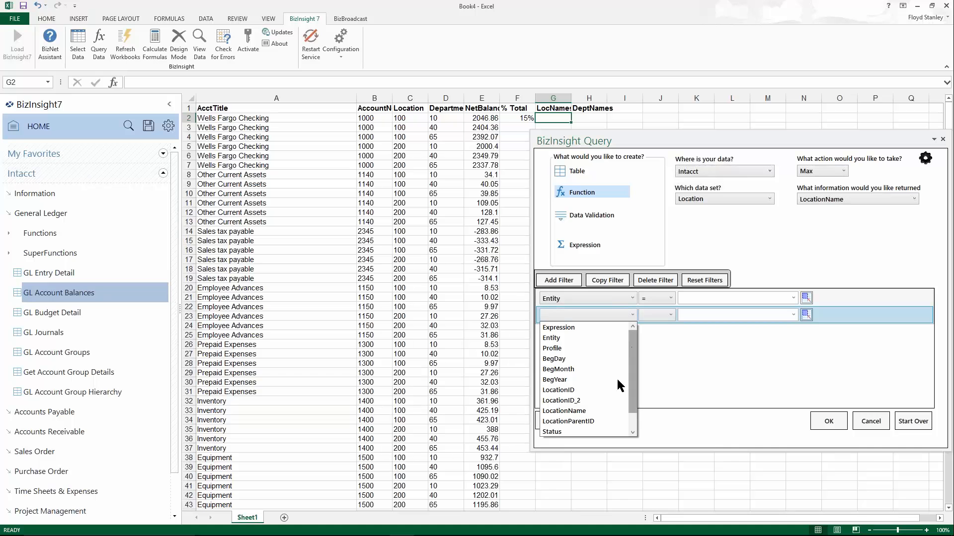
left_click(569, 391)
left_click(651, 315)
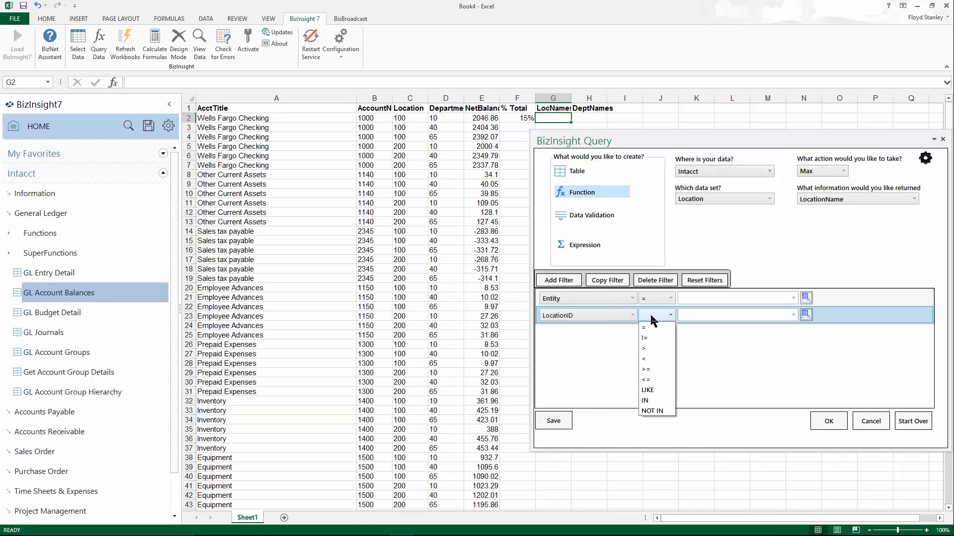
left_click(646, 328)
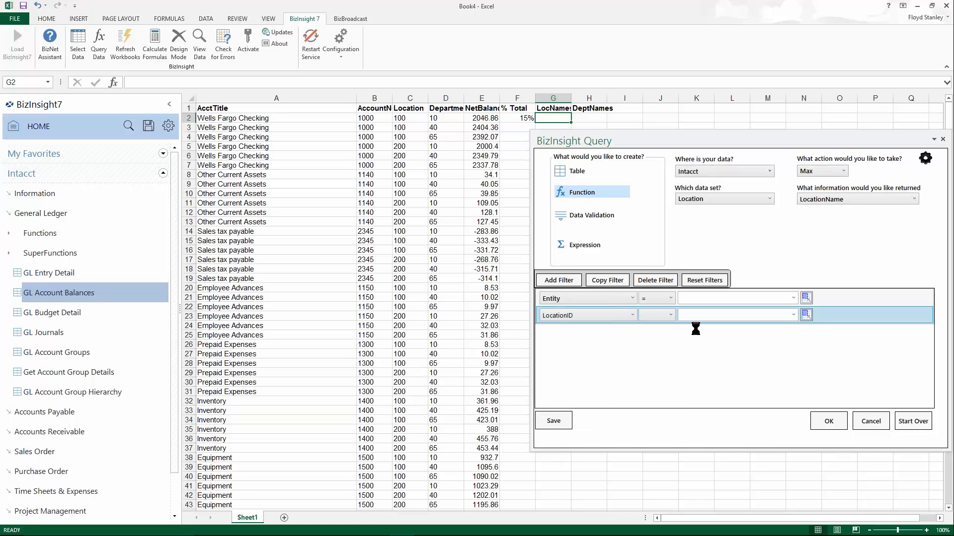
Point the LocationID filter at Sheet1!$C2, with the column absolute and the row relative, and insert the function in G2.
left_click(807, 316)
left_click_drag(570, 115, 566, 194)
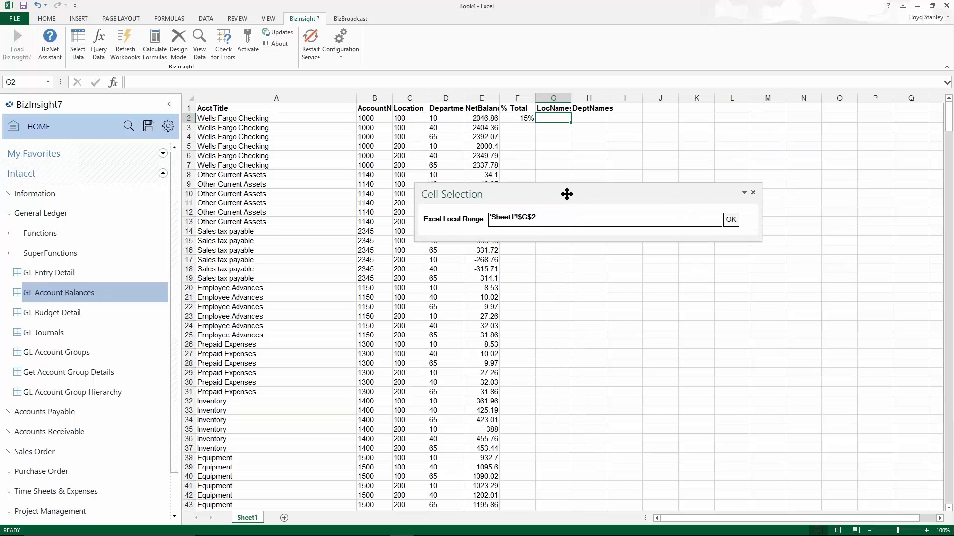
left_click(414, 121)
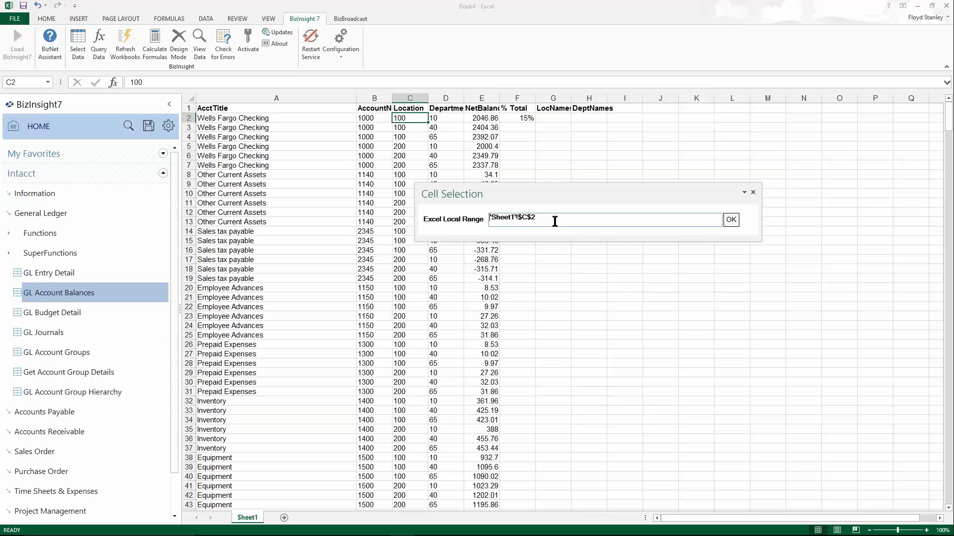
key("F4")
key("F4")
left_click(731, 220)
left_click(828, 420)
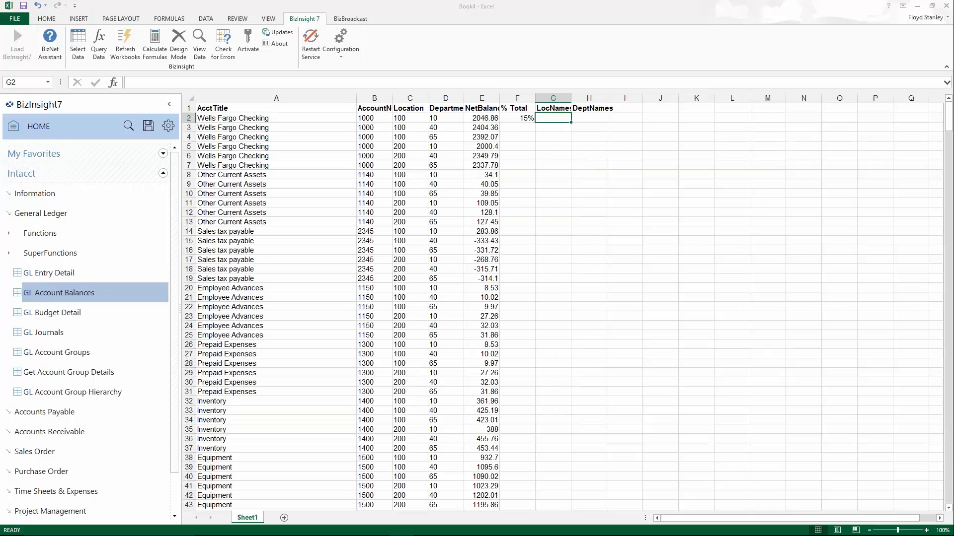
left_click(719, 220)
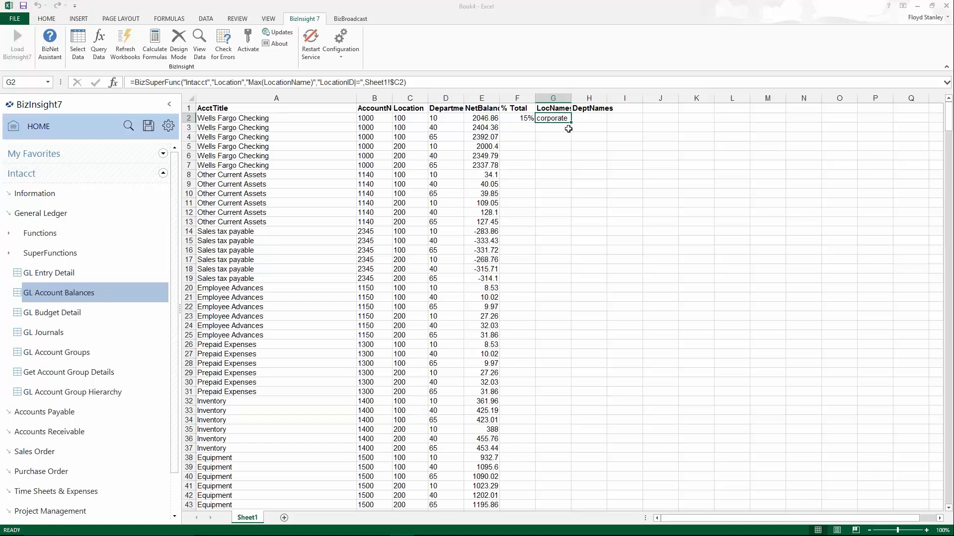
Copy the G2 location function into H2 and change the copy's query data set to Department.
left_click_drag(570, 121, 602, 122)
left_click(588, 118)
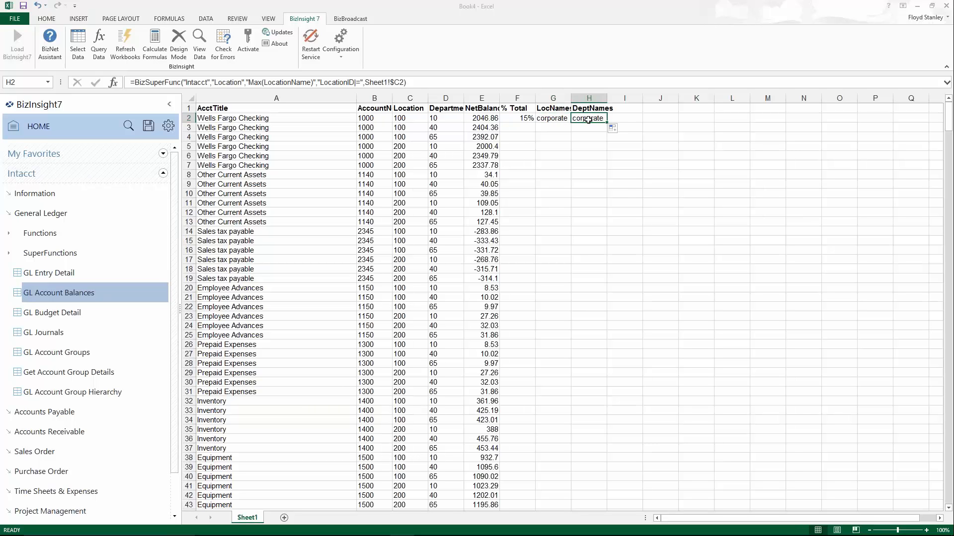
left_click(99, 44)
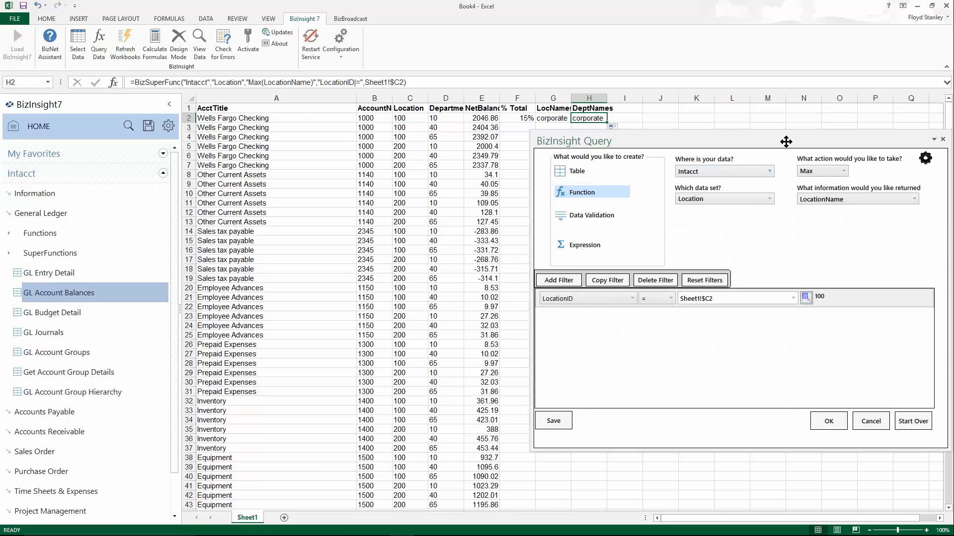
left_click_drag(794, 139, 727, 141)
left_click(702, 200)
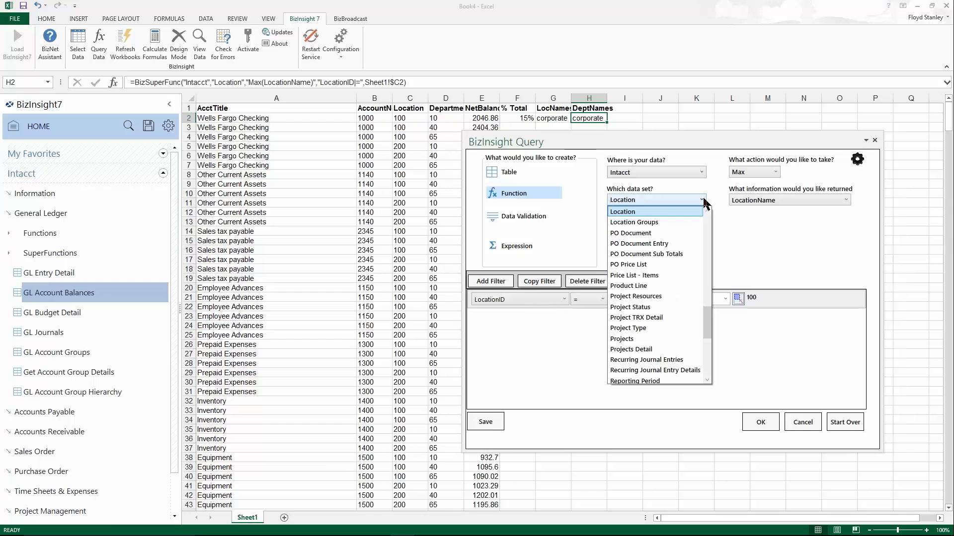
left_click_drag(709, 325, 709, 269)
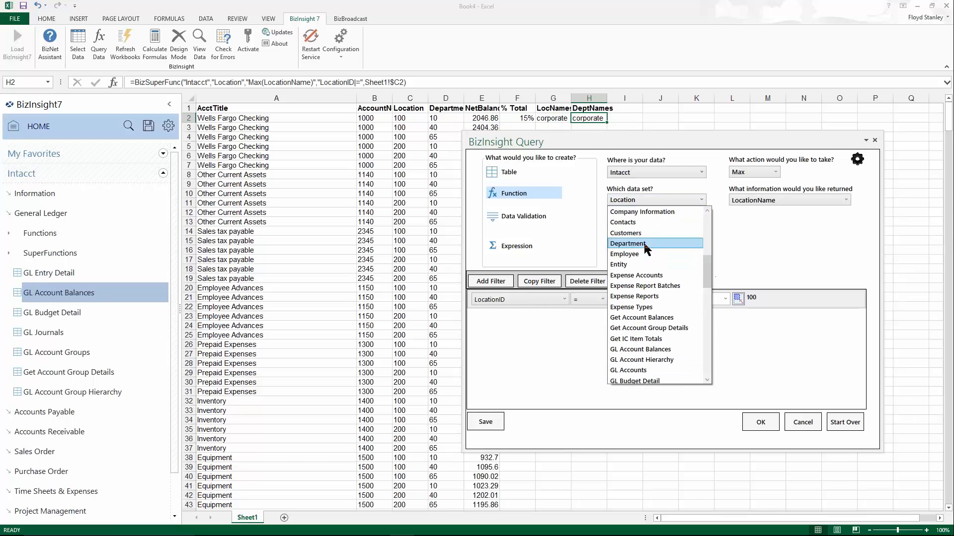
left_click(682, 243)
Set the H2 function to return the Max of Department.
left_click(763, 171)
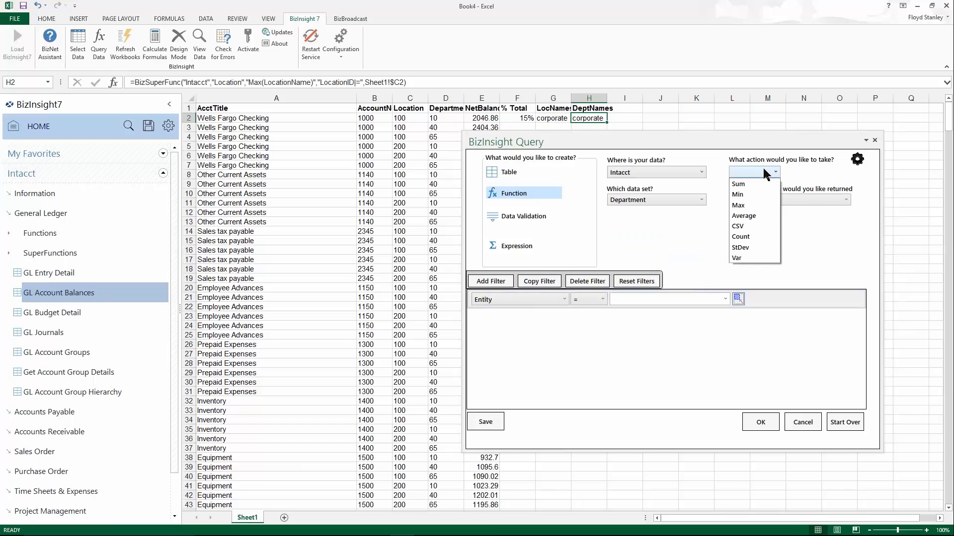
left_click(752, 204)
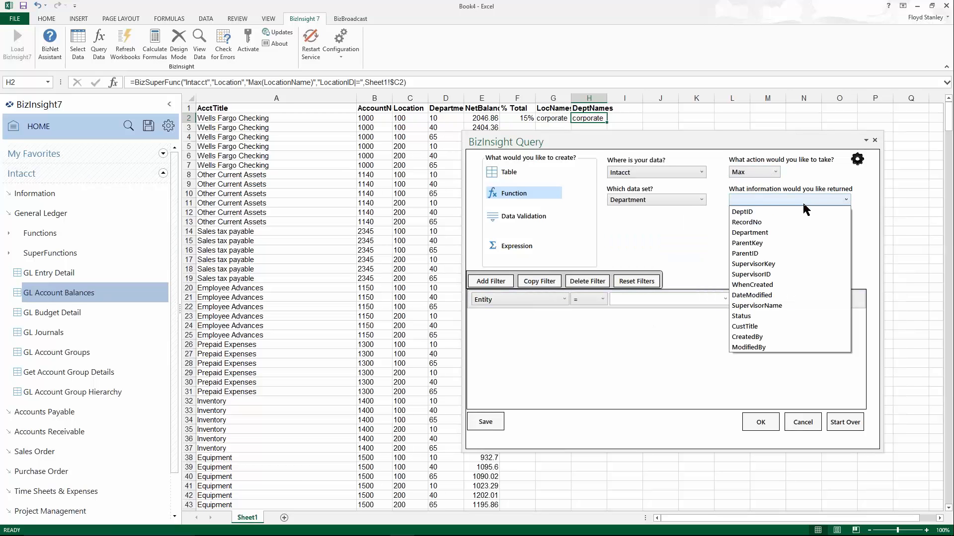
left_click(767, 211)
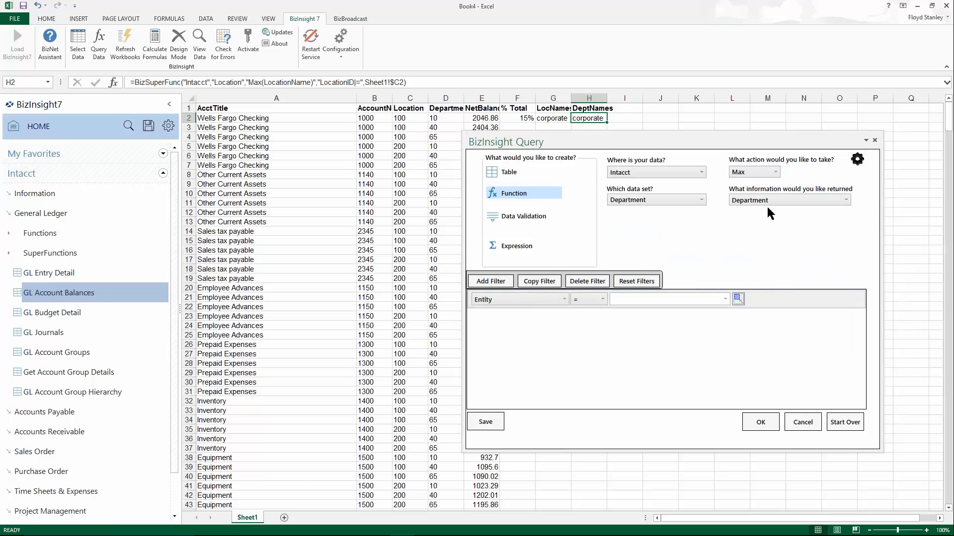
Add a DeptID filter with the = operator to the department query.
left_click(494, 282)
left_click(565, 315)
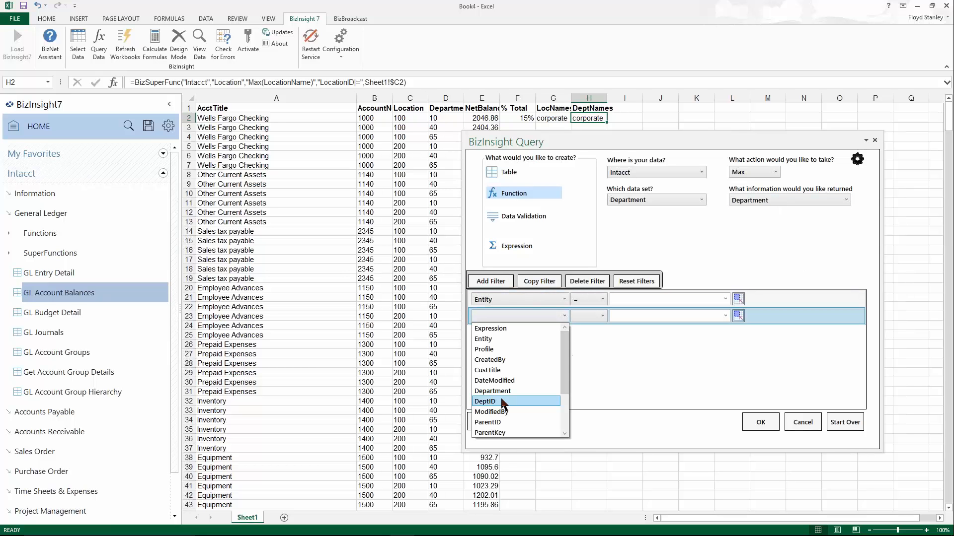
left_click(485, 402)
left_click(590, 316)
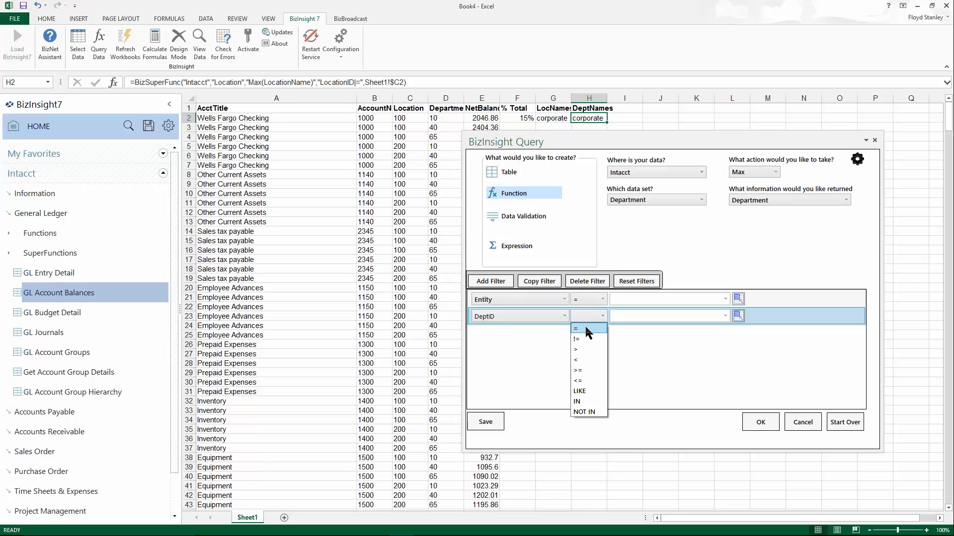
left_click(585, 328)
Point the DeptID filter at Sheet1!$D2, with the column absolute and the row relative, and overwrite H2 with the function.
left_click(738, 316)
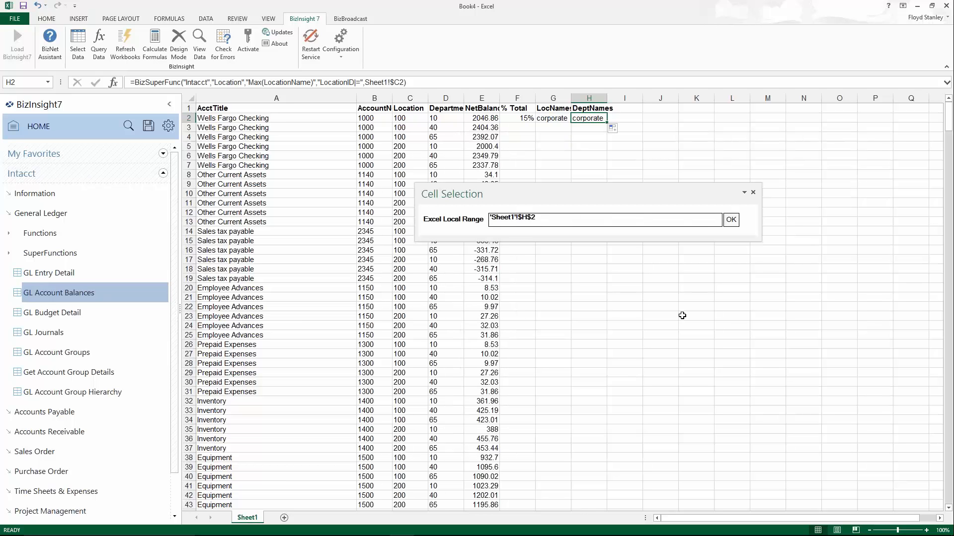
left_click(450, 115)
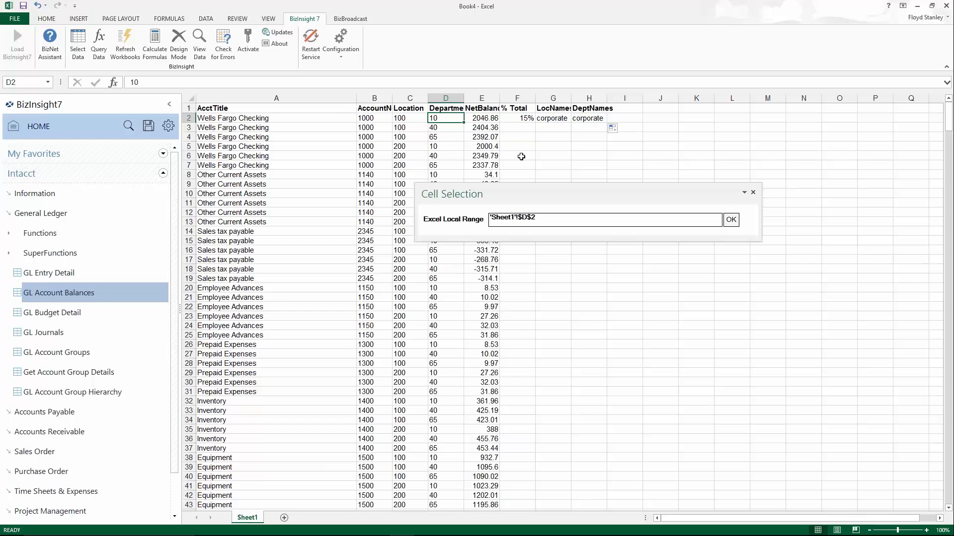
left_click(535, 219)
key("Left")
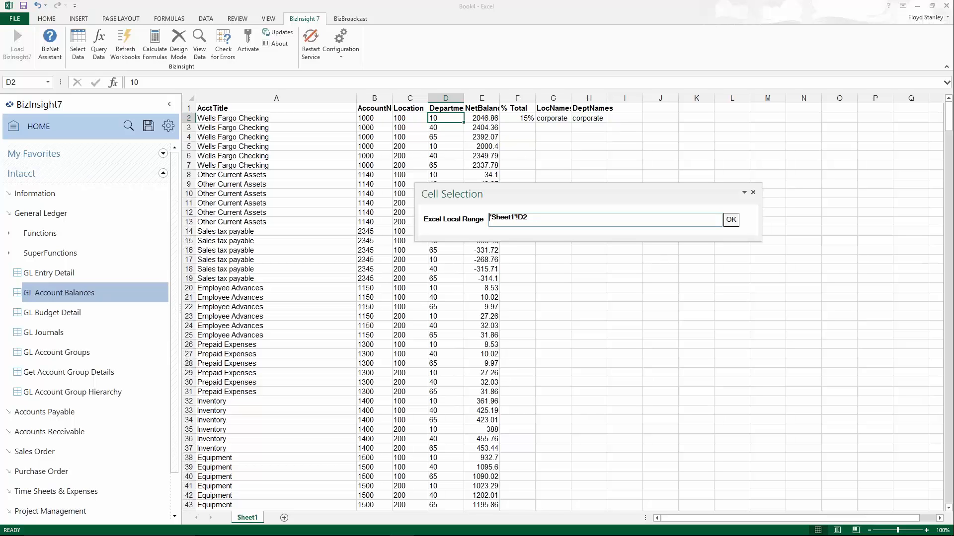
key("BackSpace")
left_click(731, 219)
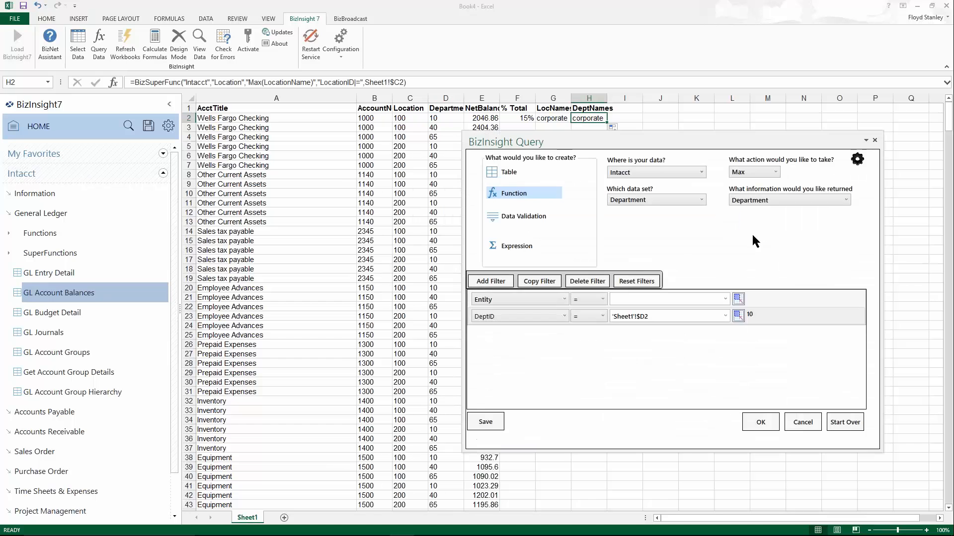
left_click(761, 422)
left_click(715, 219)
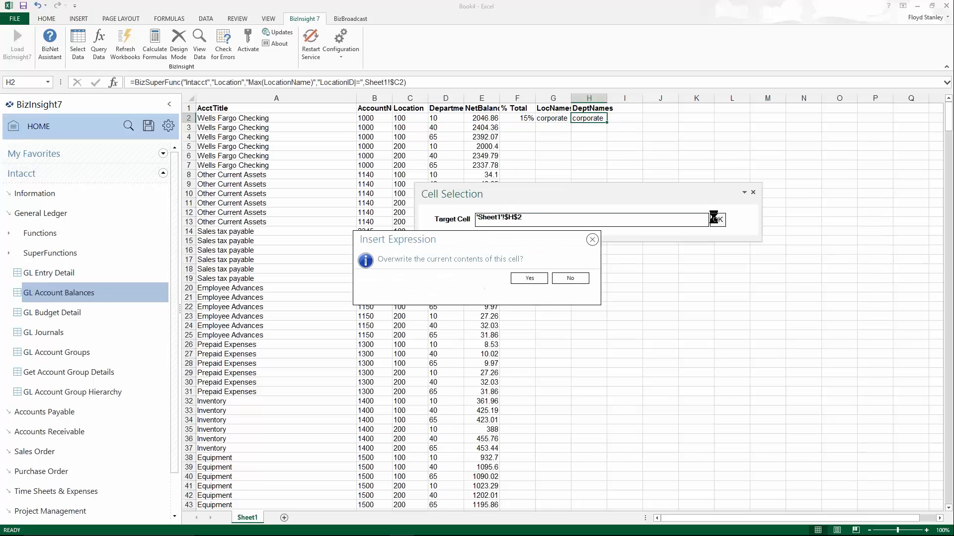
left_click(530, 278)
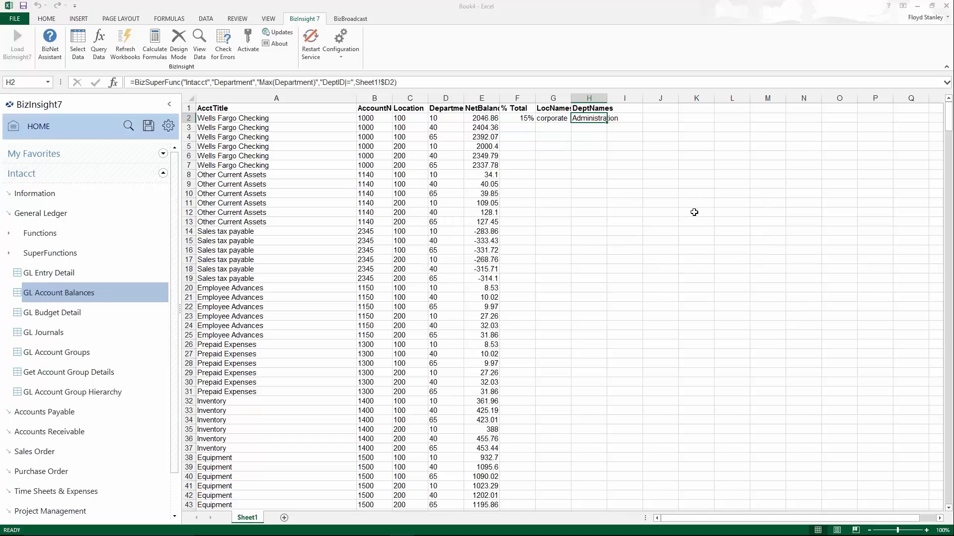
Review the formulas in F2, G2 and H2 and the data range's setting for filling down formulas in adjacent columns.
left_click(510, 118)
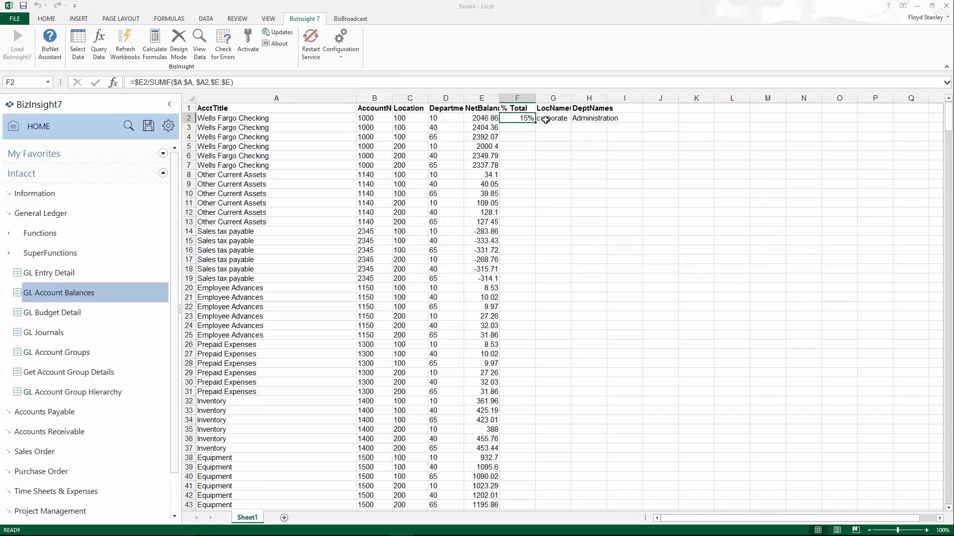
left_click(546, 120)
left_click(591, 117)
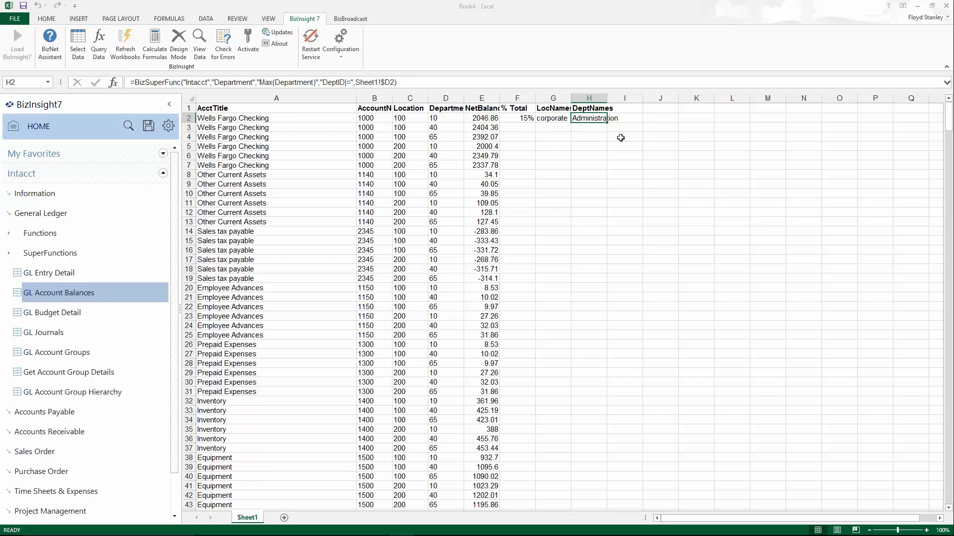
right_click(234, 118)
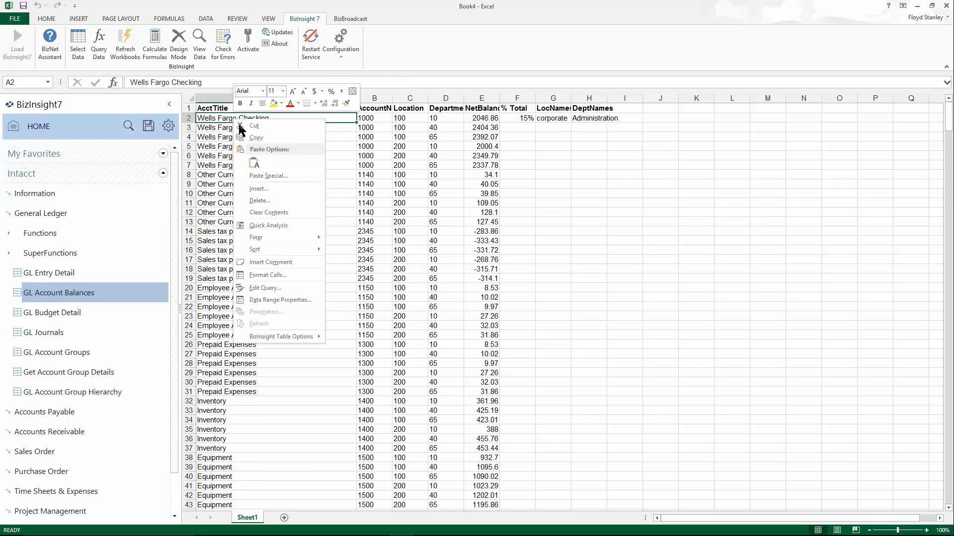
left_click(287, 299)
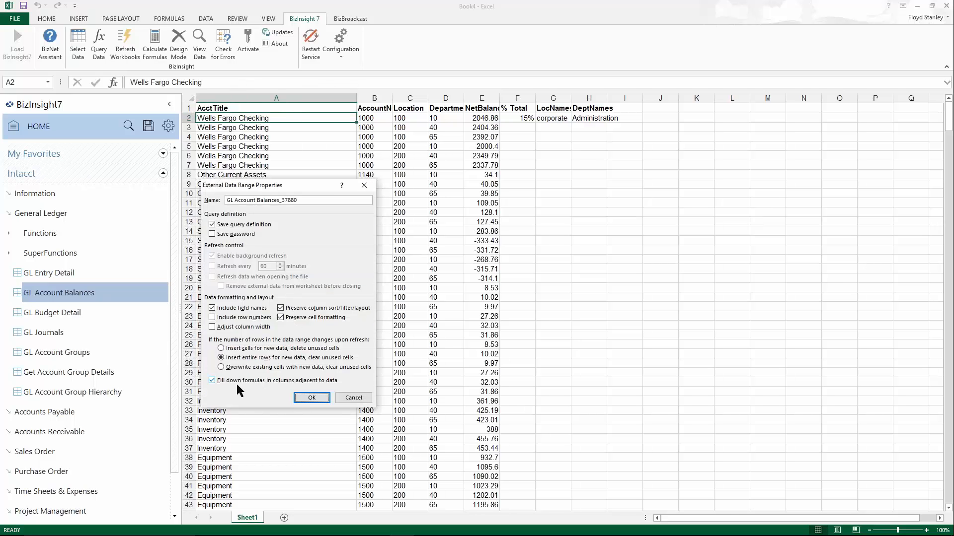
left_click(348, 398)
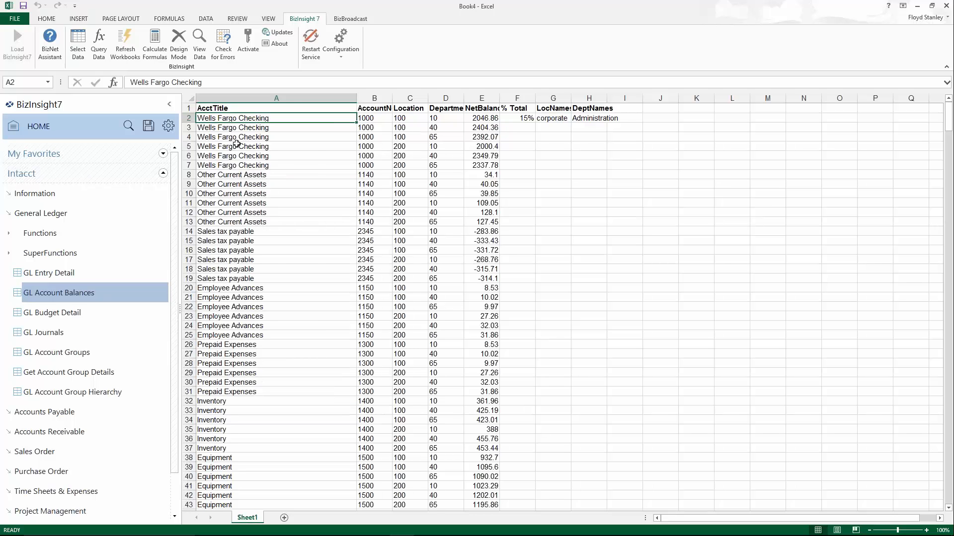
Refresh the GL Account Balances table so the adjacent formulas fill down.
right_click(221, 119)
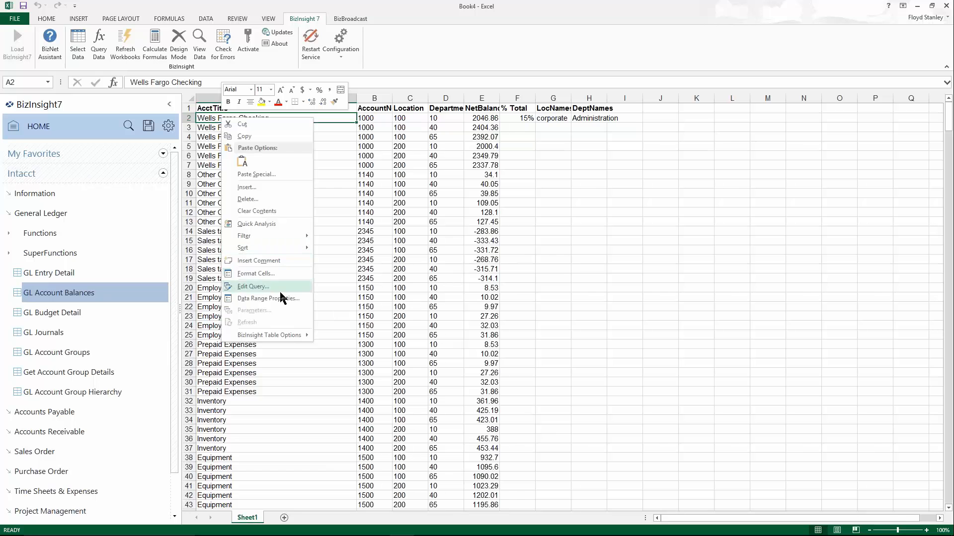
mouse_move(290, 336)
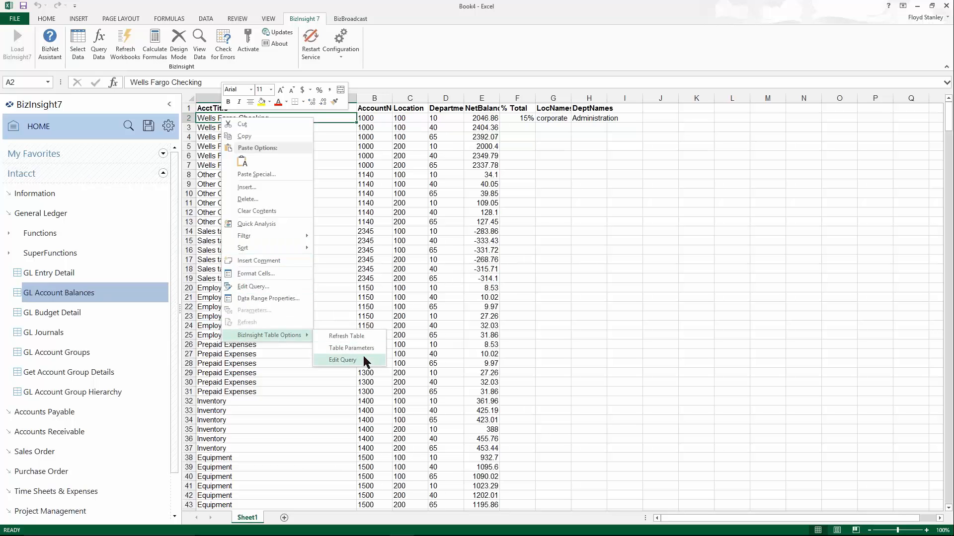
left_click(365, 337)
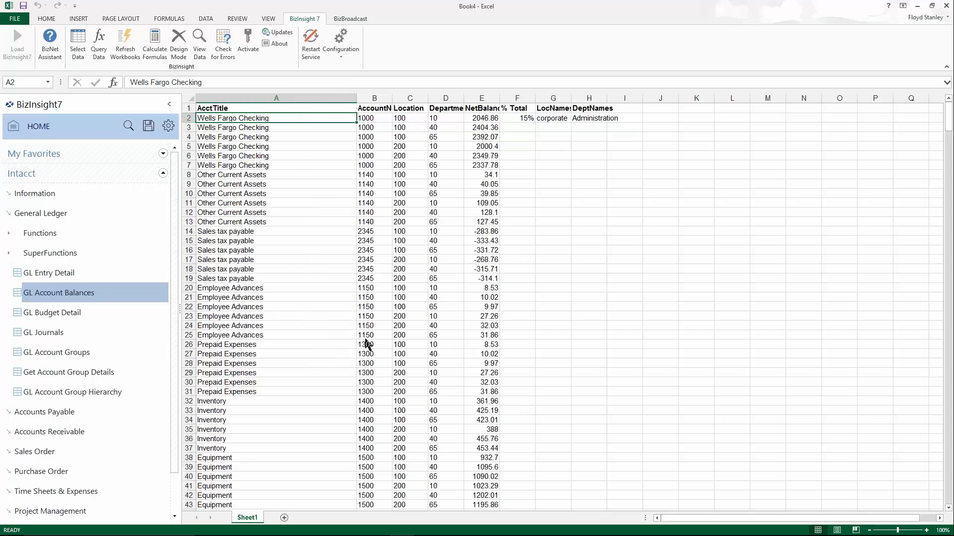
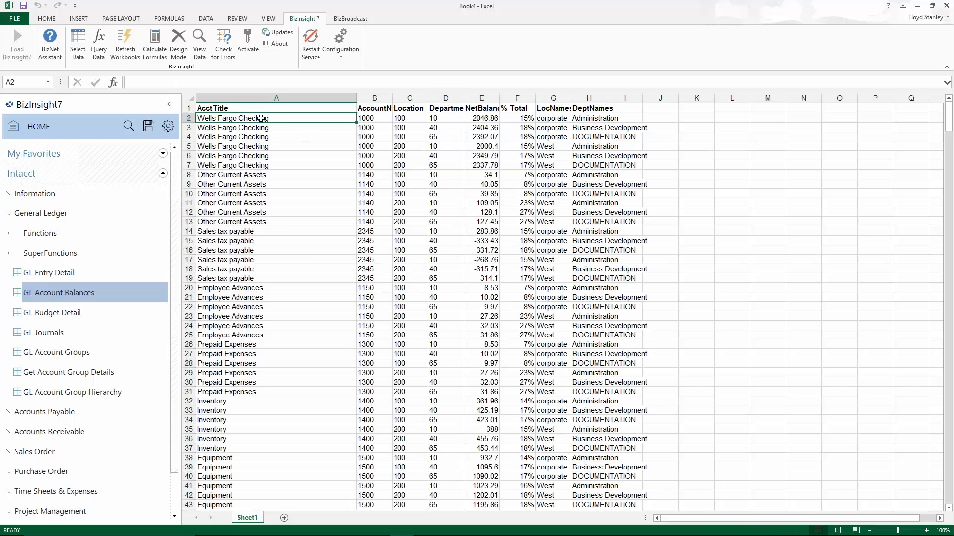
Check the % Total values for account 1000 with =SUM(F2:F7) in J2, and clear the cell.
left_click(524, 121)
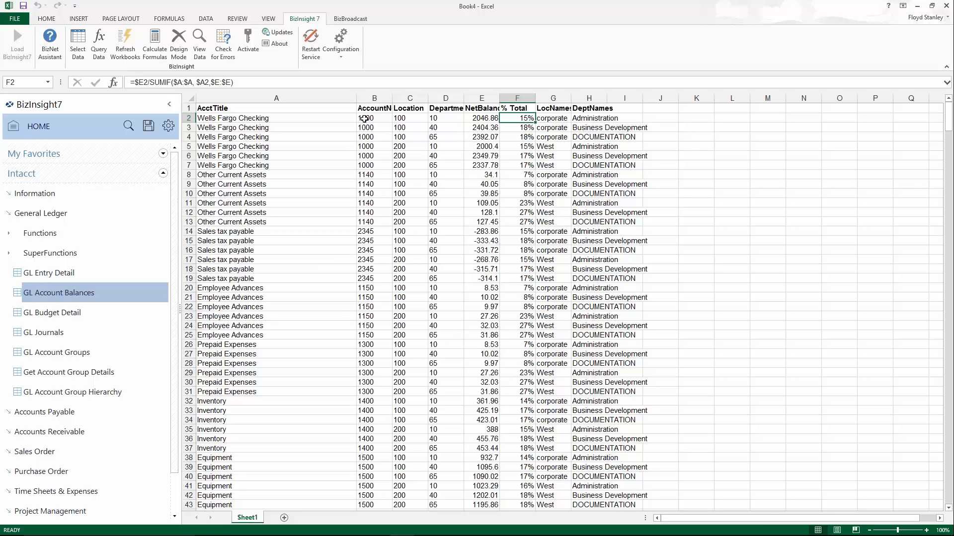
left_click_drag(365, 118, 384, 164)
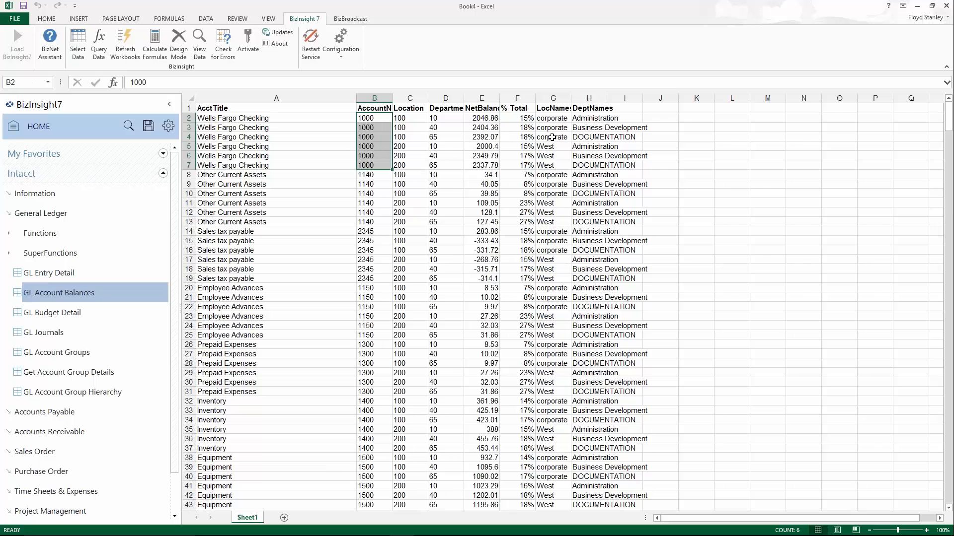
left_click(655, 119)
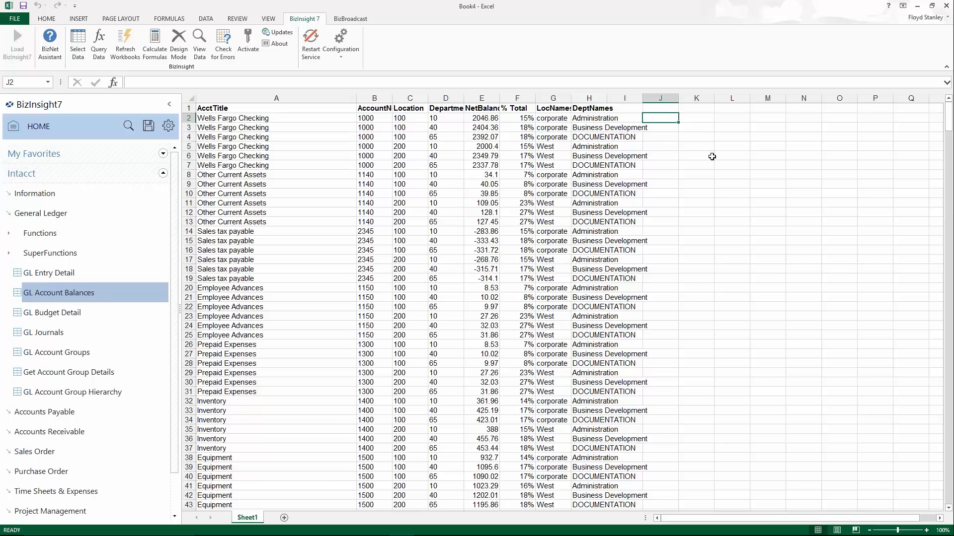
type("=su")
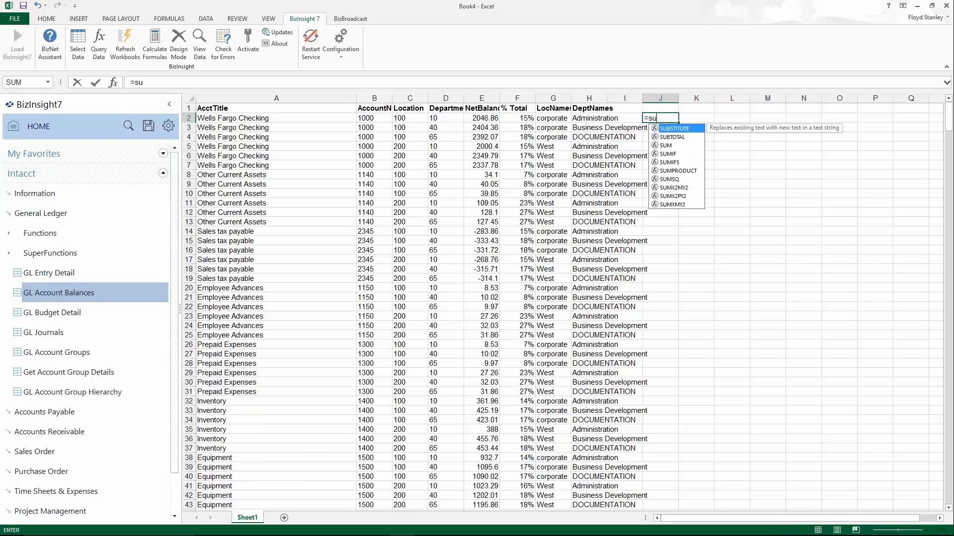
type("m(")
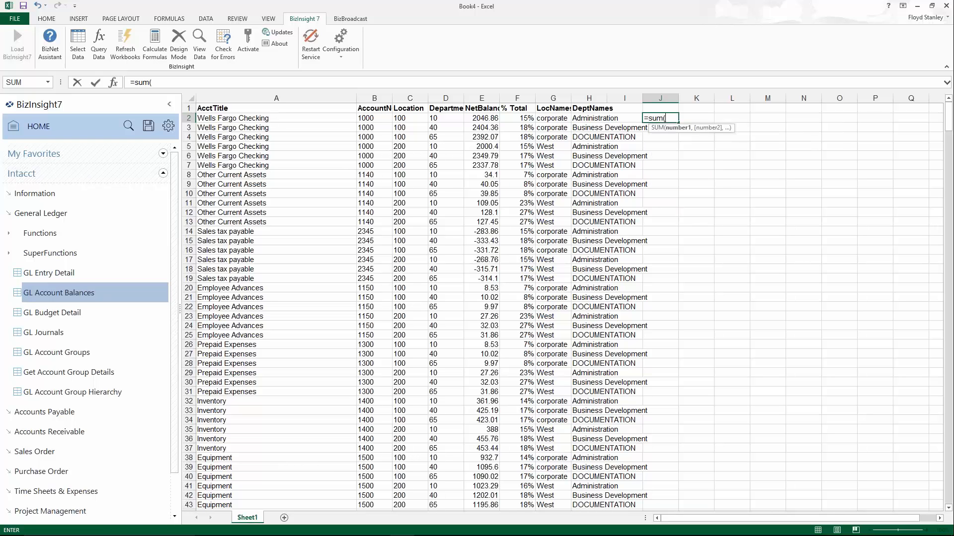
left_click_drag(522, 118, 519, 157)
left_click_drag(517, 163, 518, 165)
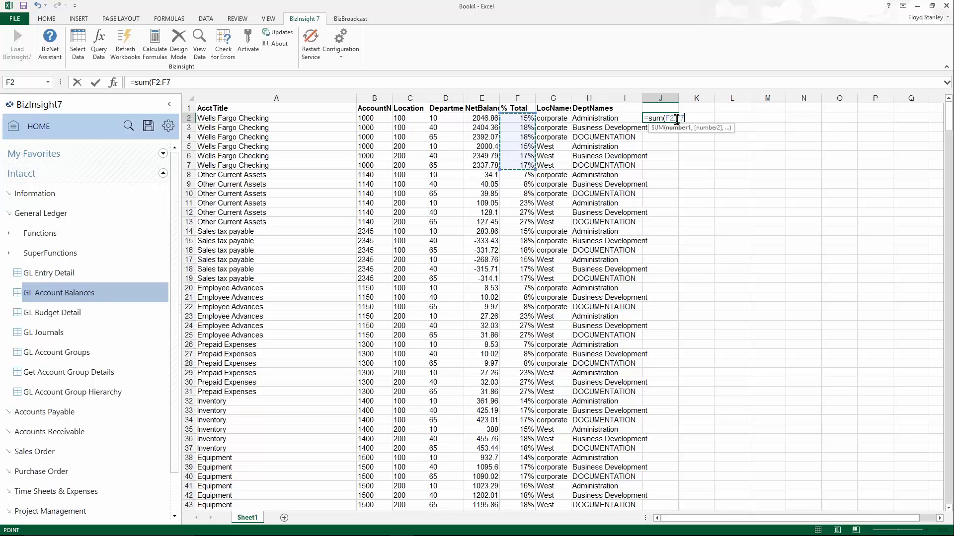
left_click(235, 83)
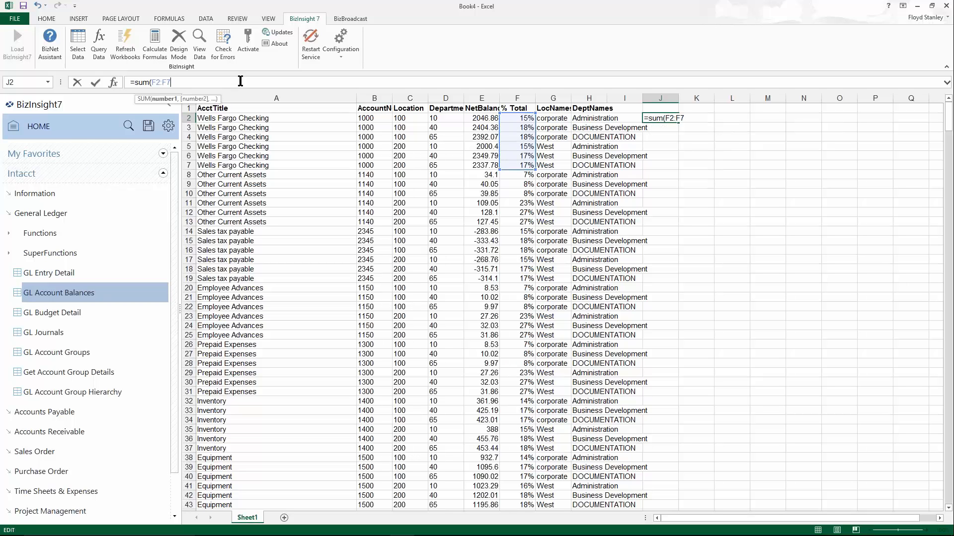
key("Return")
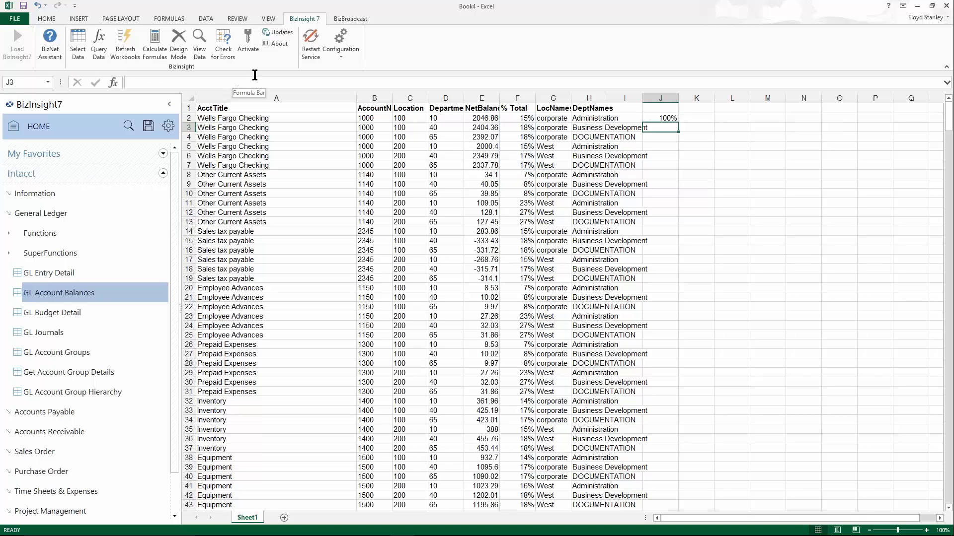
key("Up")
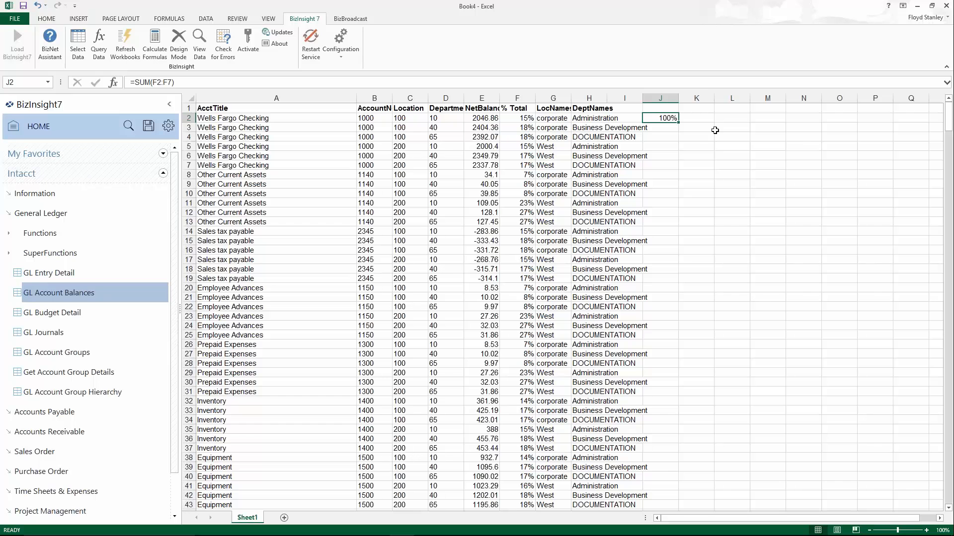
key("Delete")
Edit the GL Account Balances table's query to use ReportingPeriod Month Ended February 2013 and overwrite the existing table at Sheet1!$A$1.
right_click(254, 118)
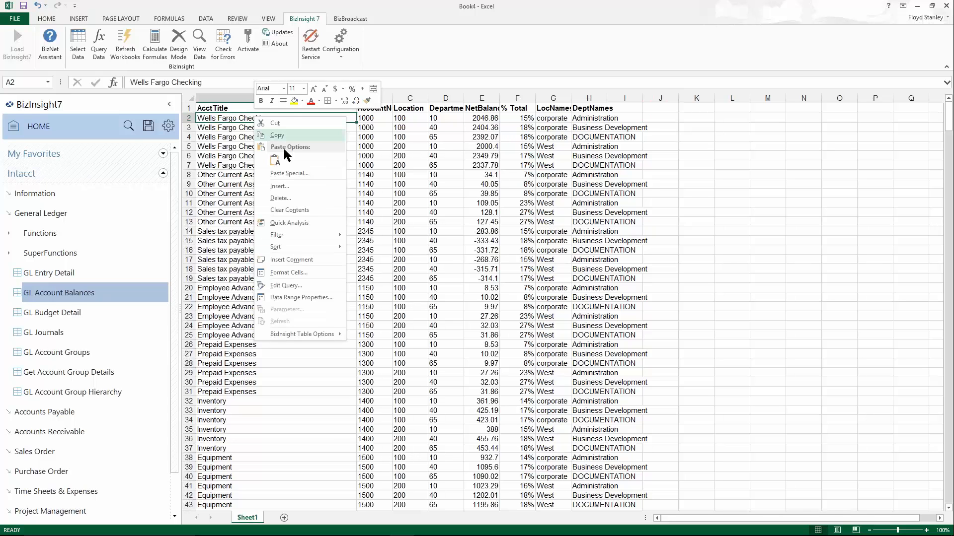
mouse_move(329, 333)
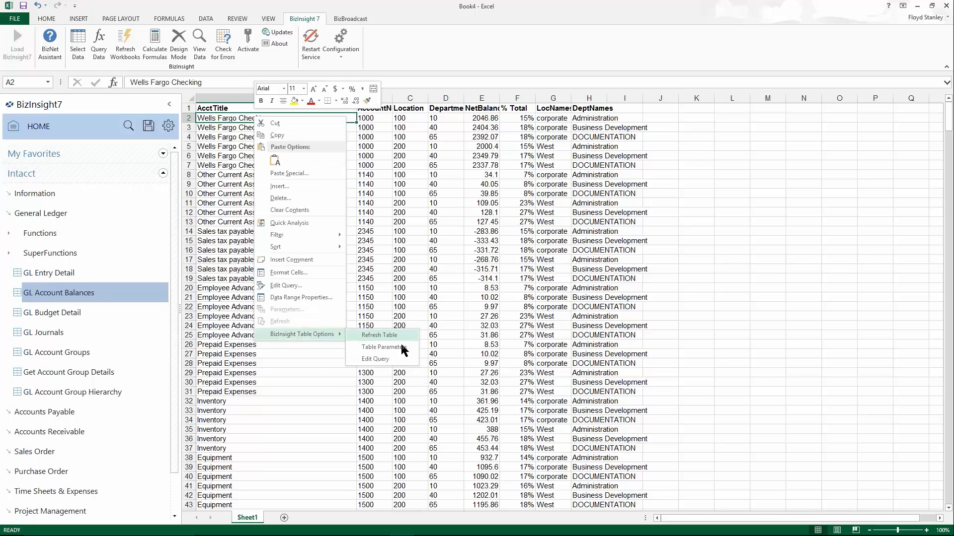
left_click(386, 357)
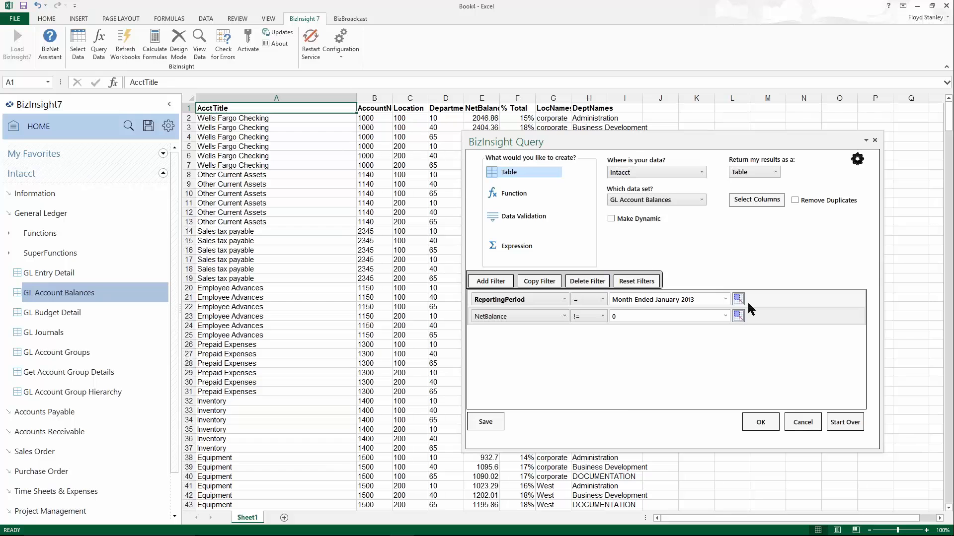
left_click(725, 300)
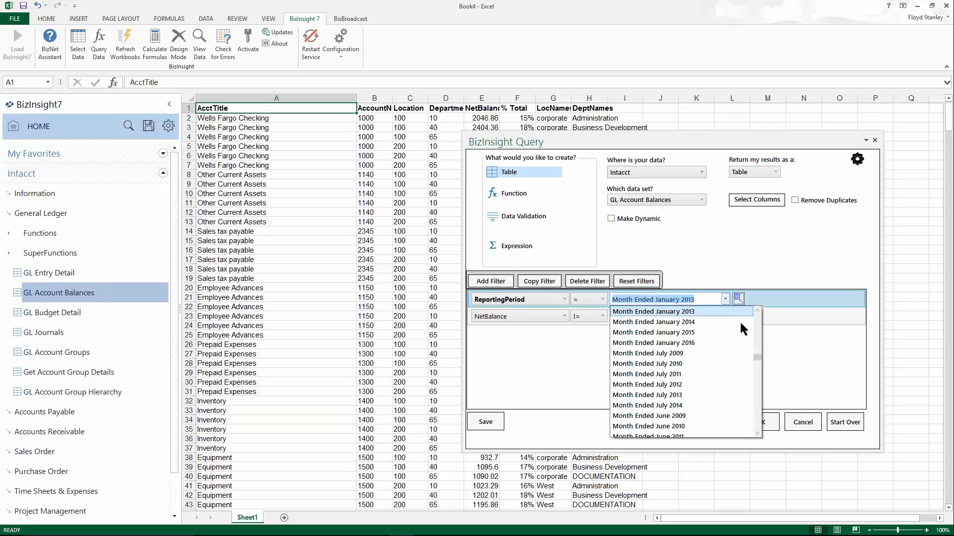
scroll(759, 356, "up", 3)
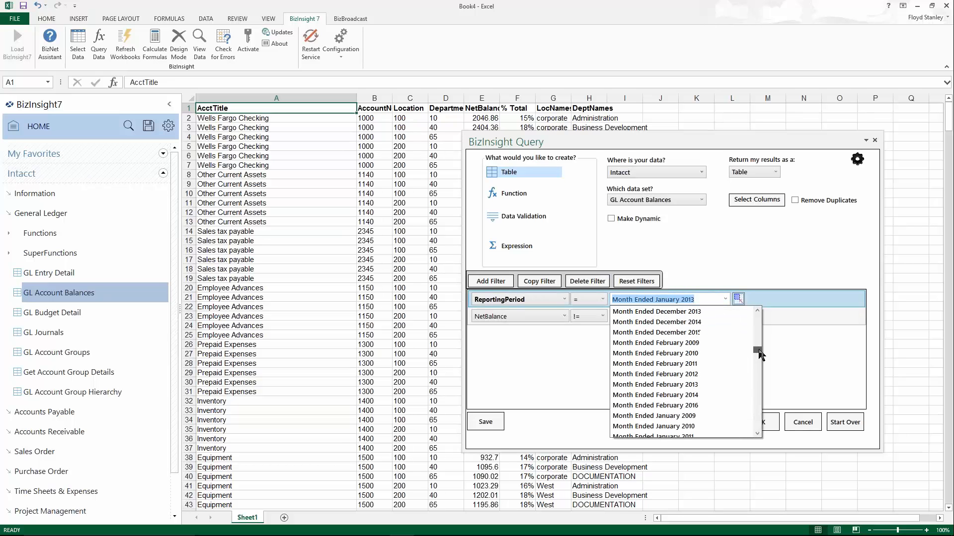
scroll(688, 382, "up", 2)
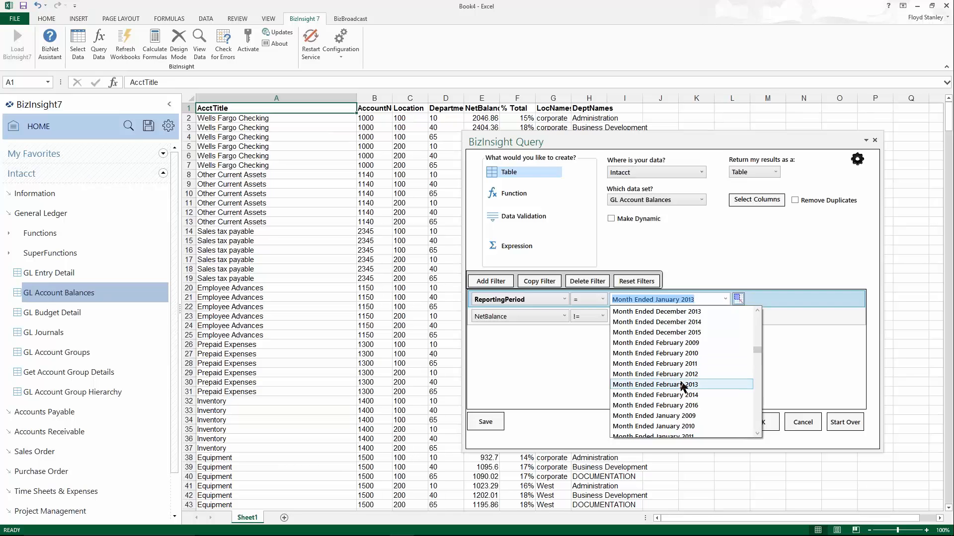
left_click(688, 384)
left_click(759, 422)
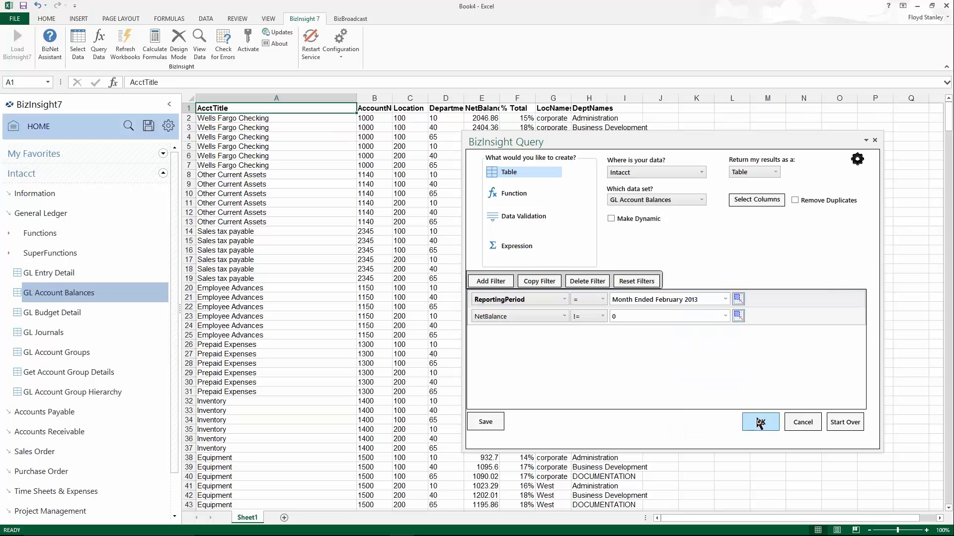
left_click(717, 220)
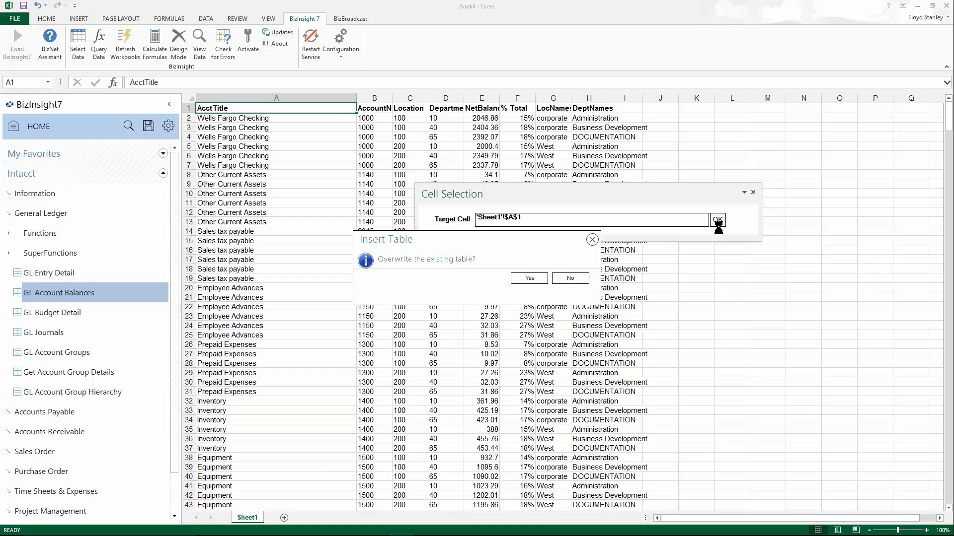
left_click(529, 278)
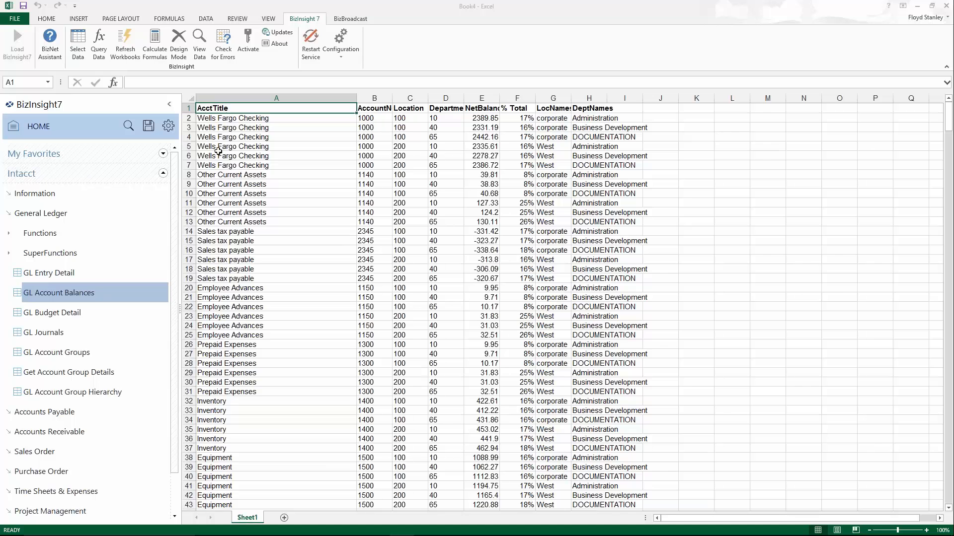
In the service data caches, select both GL Account Balances entries, for January and February 2013, and set their check for new data to No.
left_click(199, 50)
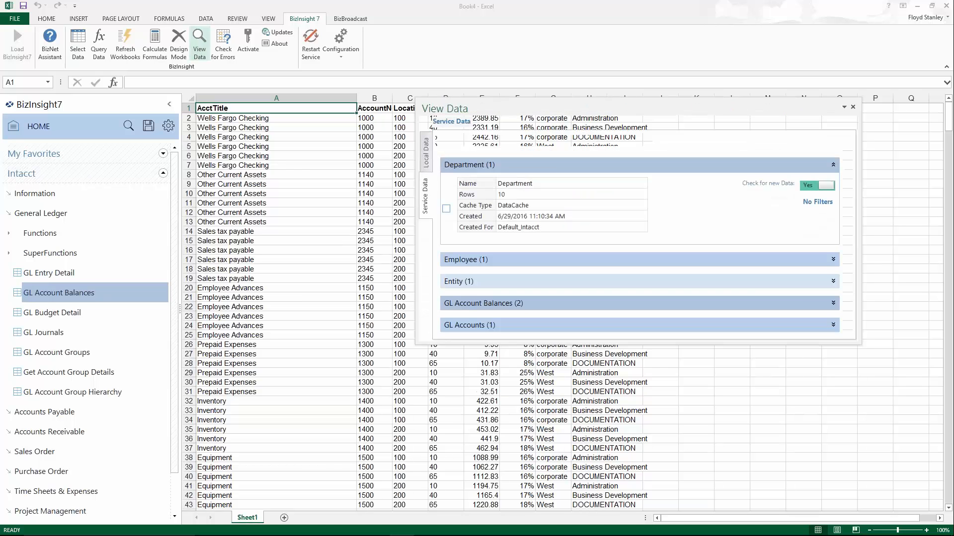
left_click_drag(546, 112, 472, 77)
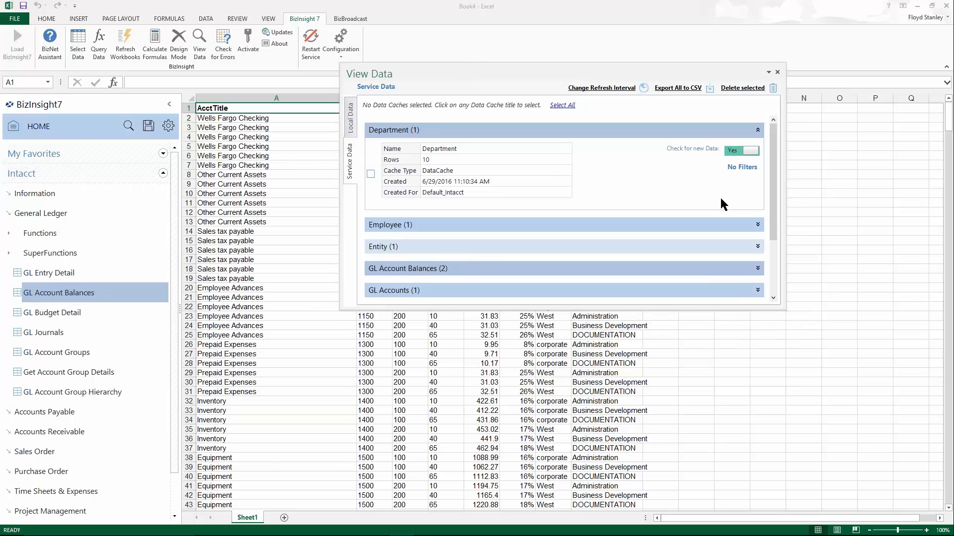
left_click_drag(773, 217, 772, 182)
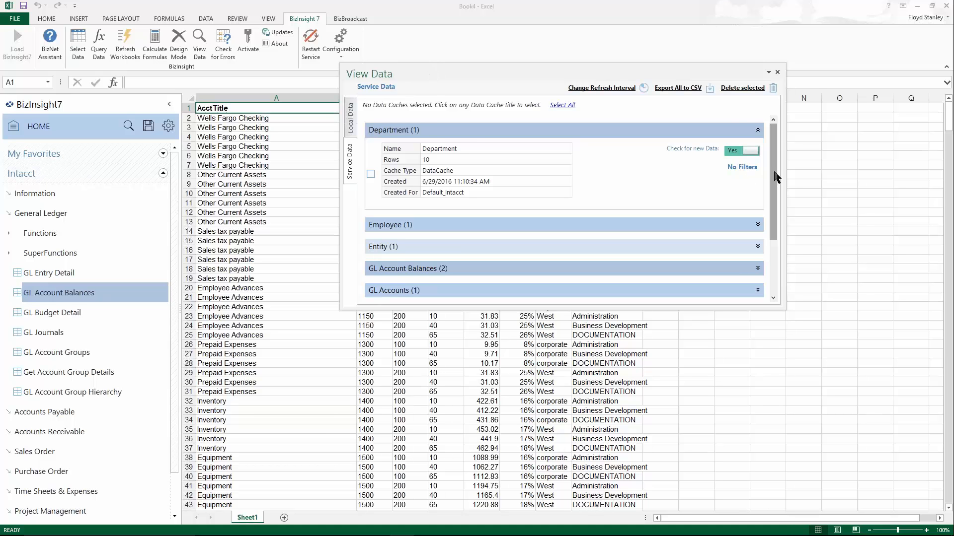
scroll(776, 182, "down", 2)
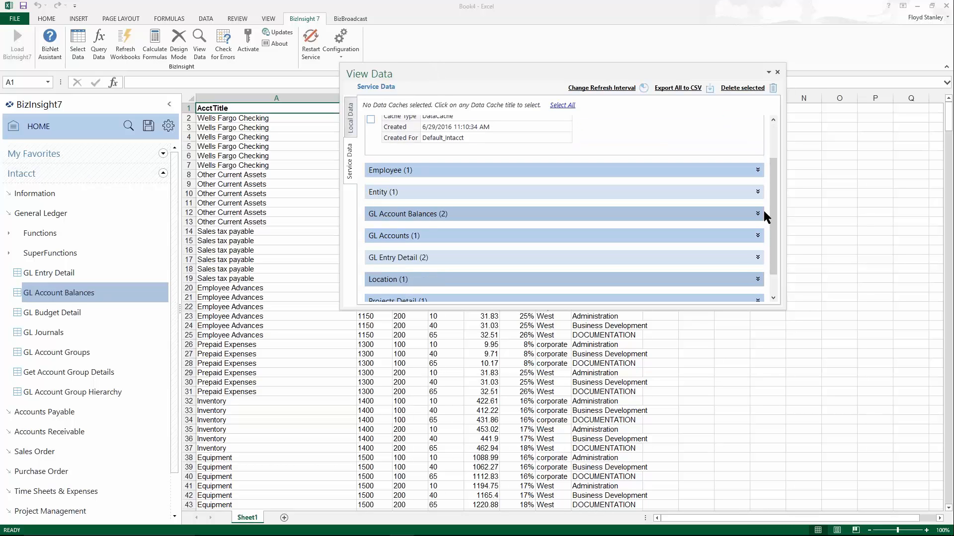
left_click(760, 213)
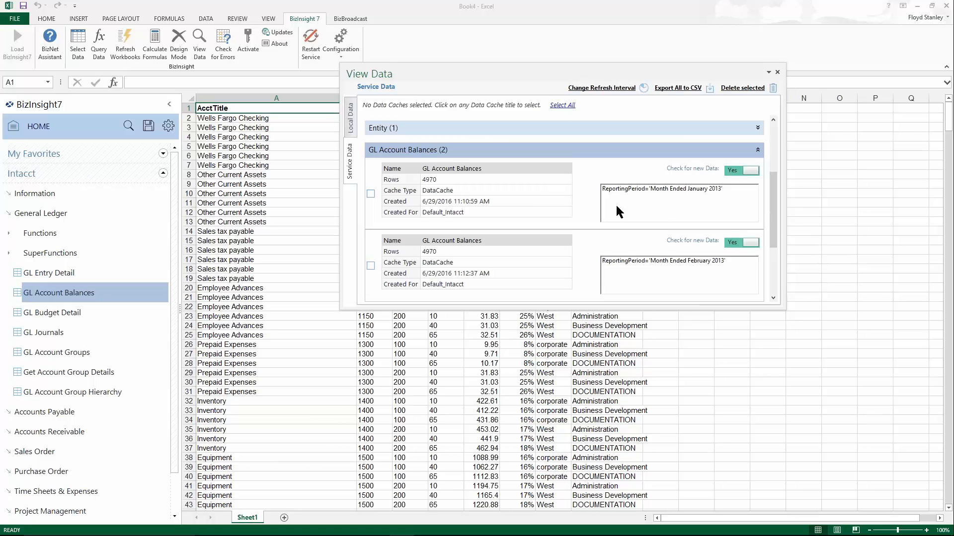
left_click(371, 193)
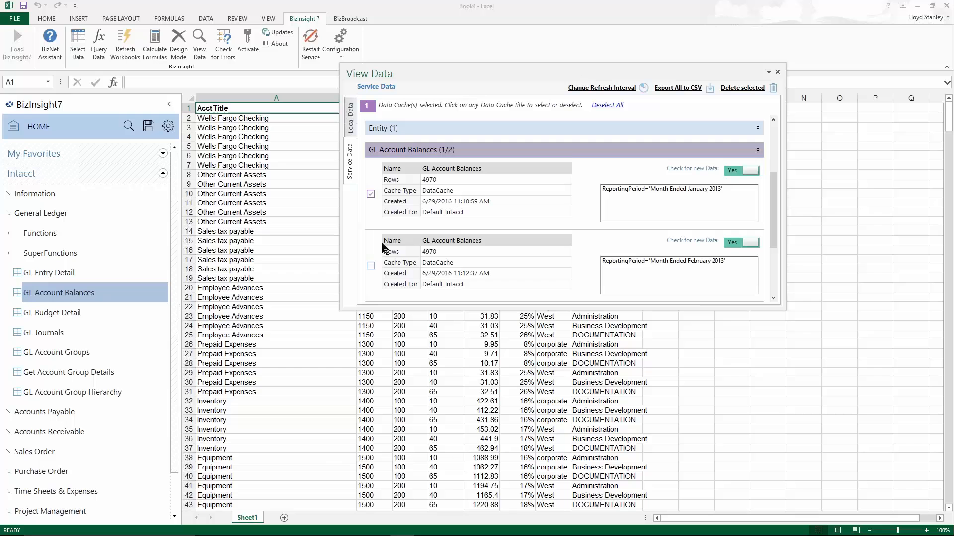
left_click(370, 265)
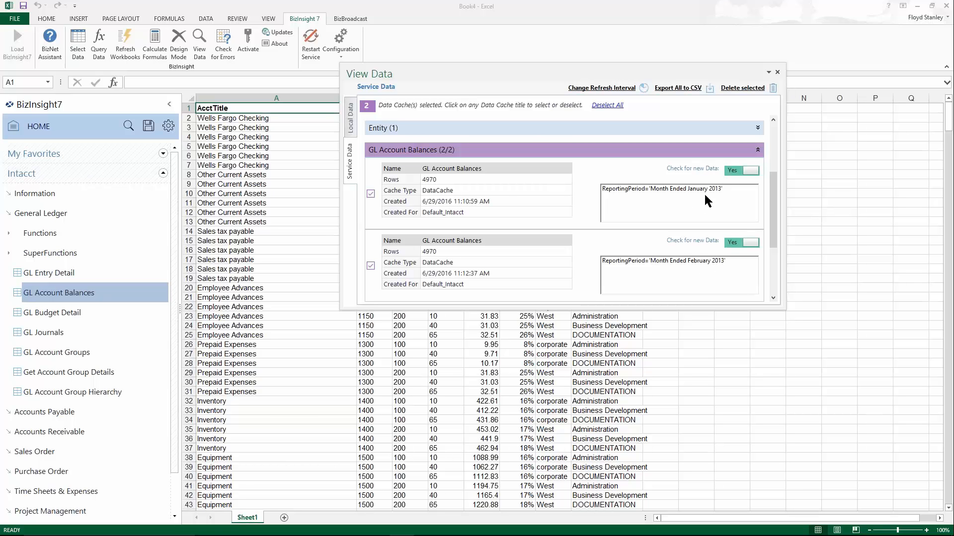
left_click(749, 170)
left_click(749, 241)
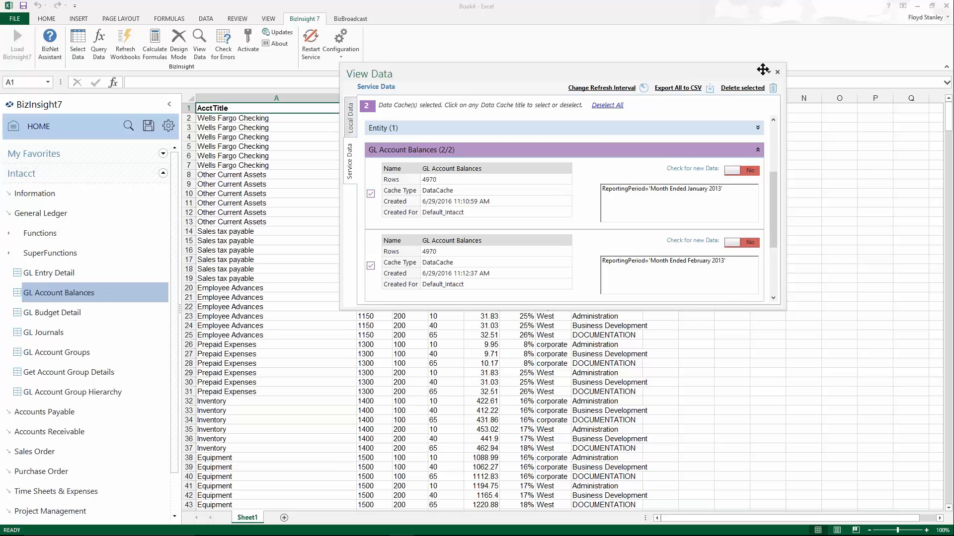
left_click(777, 73)
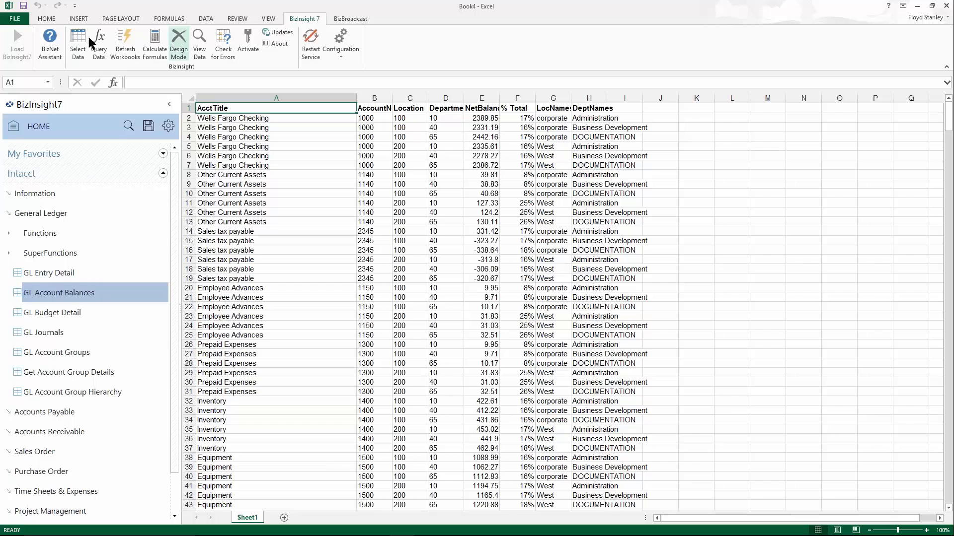
Open the recent workbook Payroll Split Allocation Example - Intacct.xlsx and load BizBroadcast.
left_click(15, 19)
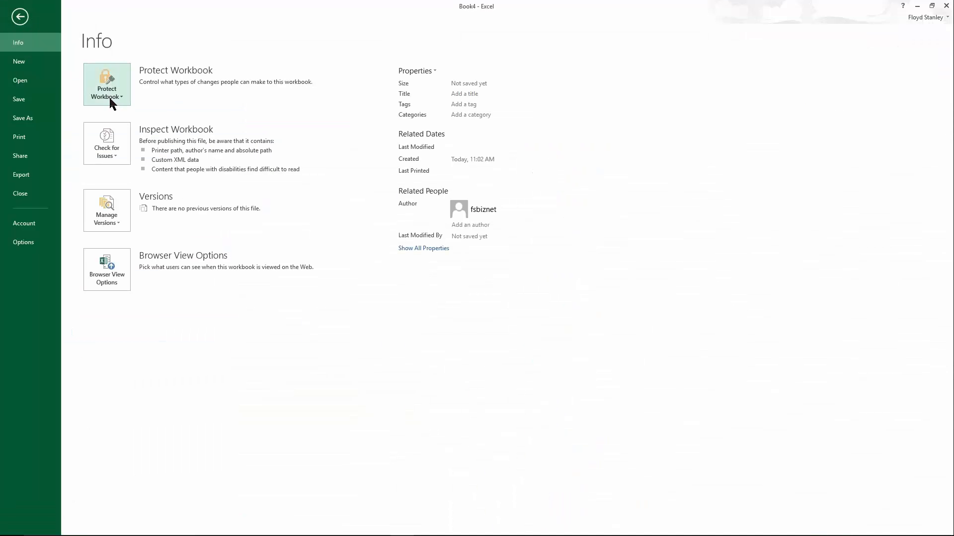
left_click(26, 81)
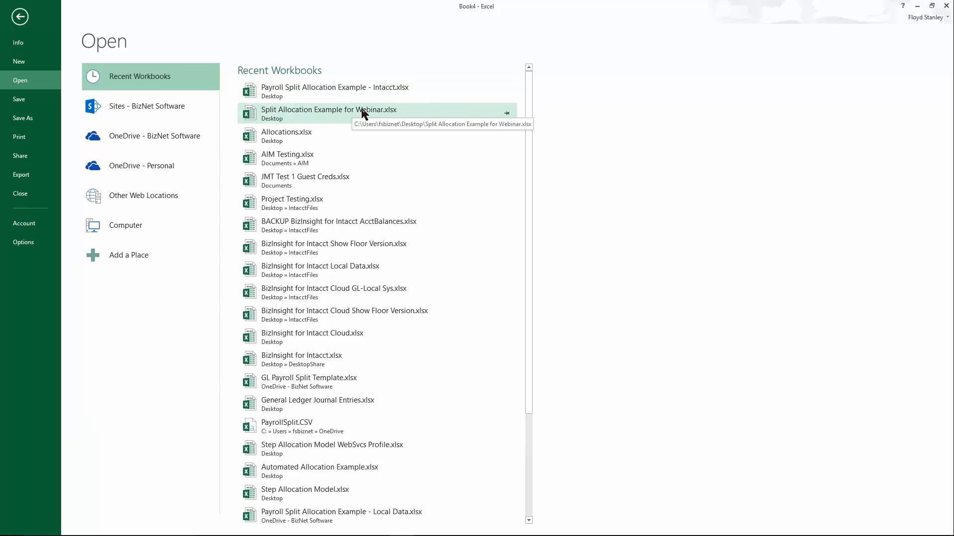
left_click(350, 90)
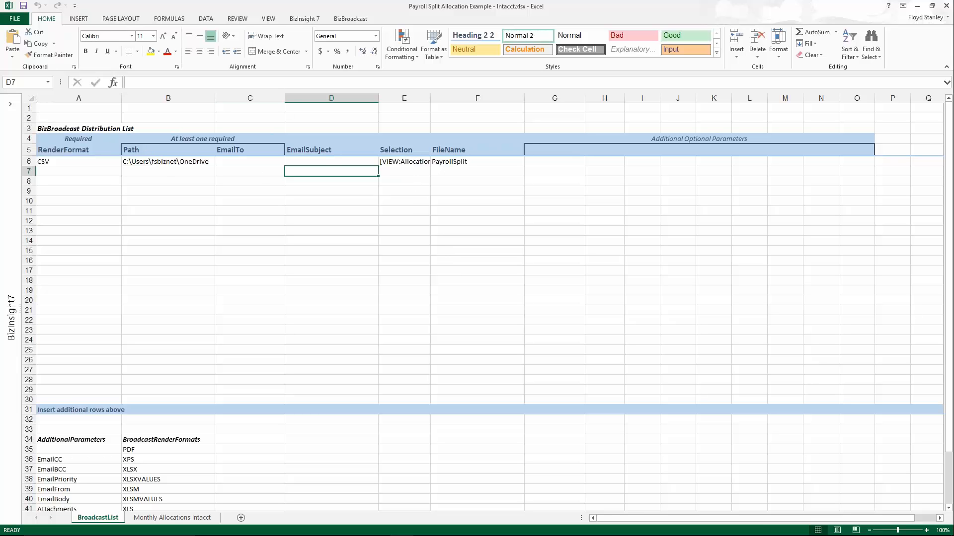
left_click(357, 19)
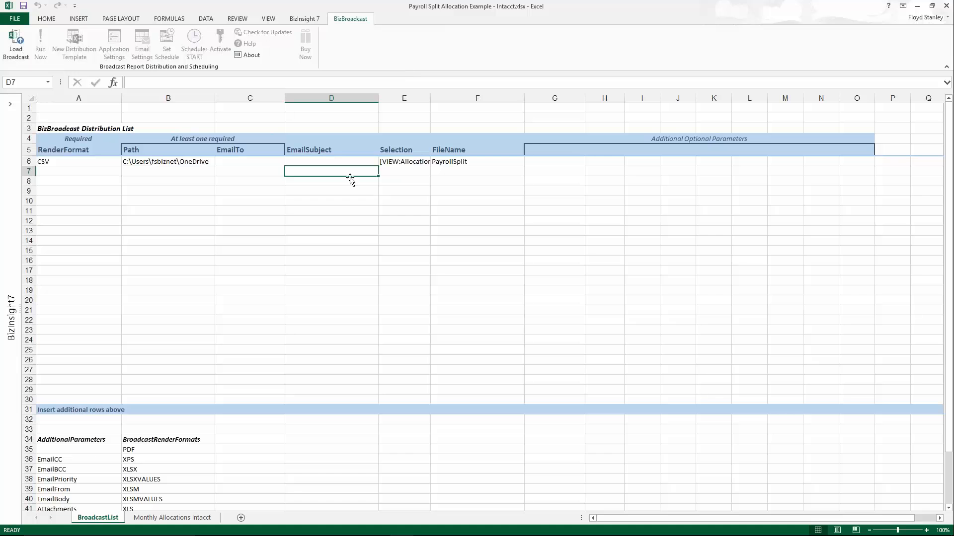
left_click(11, 53)
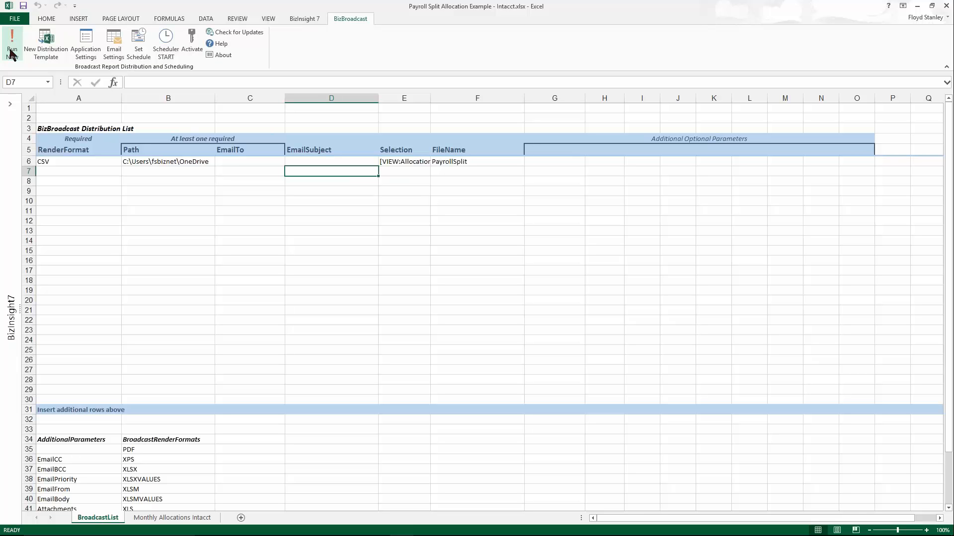
Review the broadcast sheet selection behind the CSV row's Selection cell E6 and leave it without changes.
left_click(399, 161)
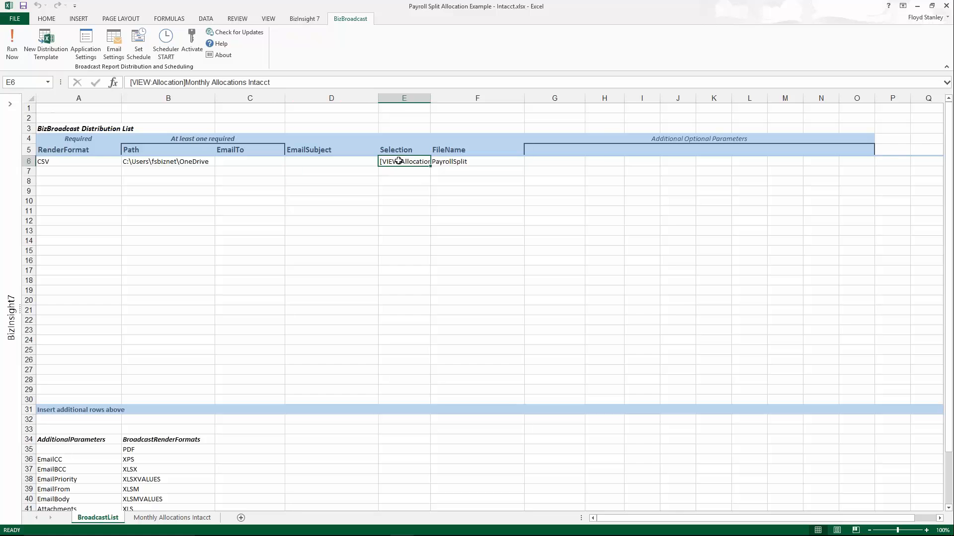
double_click(399, 161)
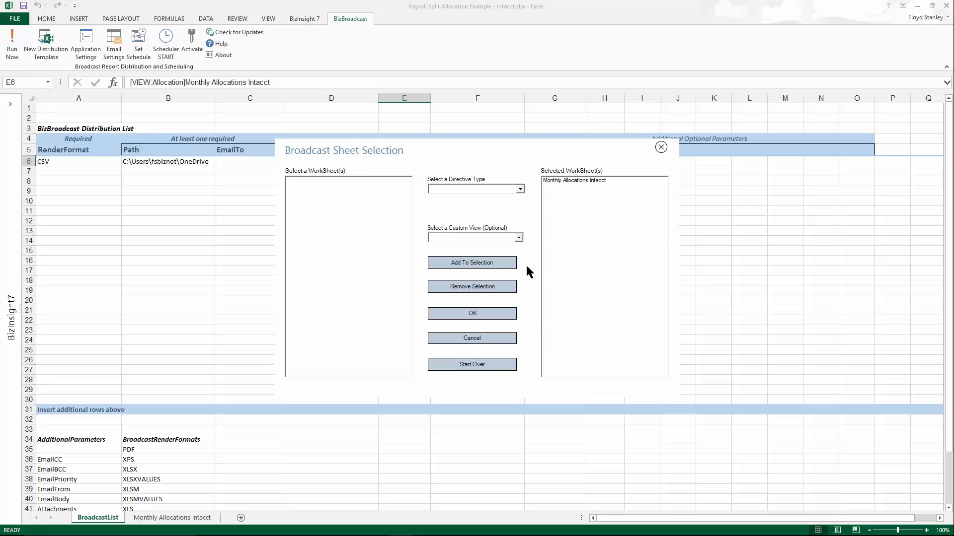
left_click(579, 180)
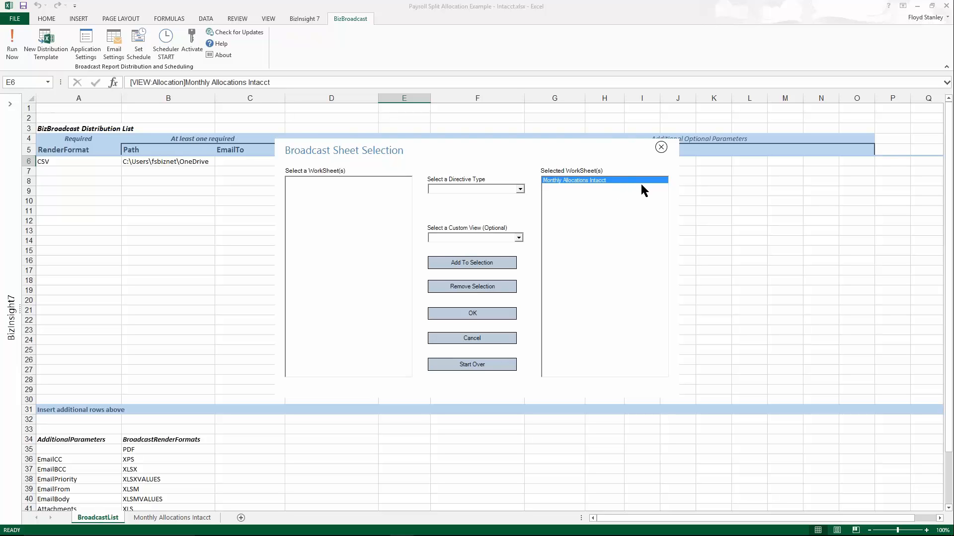
left_click(487, 337)
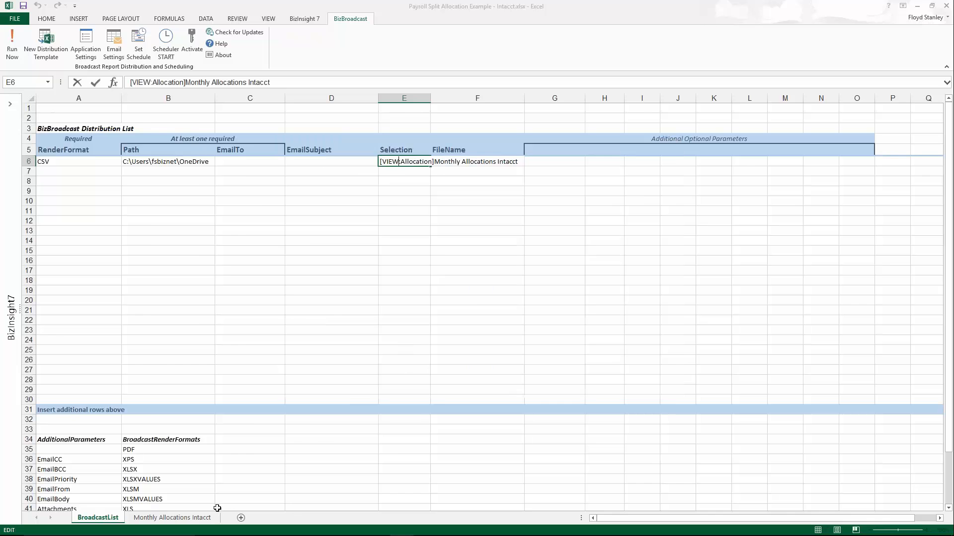
Look up the custom views defined for the Monthly Allocations Intacct sheet, including the Allocation view, and close the list.
left_click(191, 518)
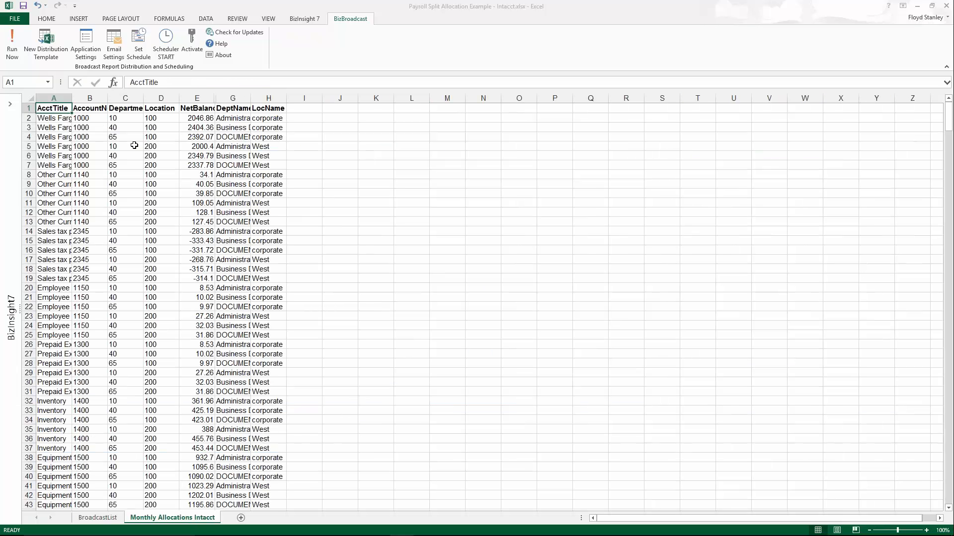
left_click(45, 19)
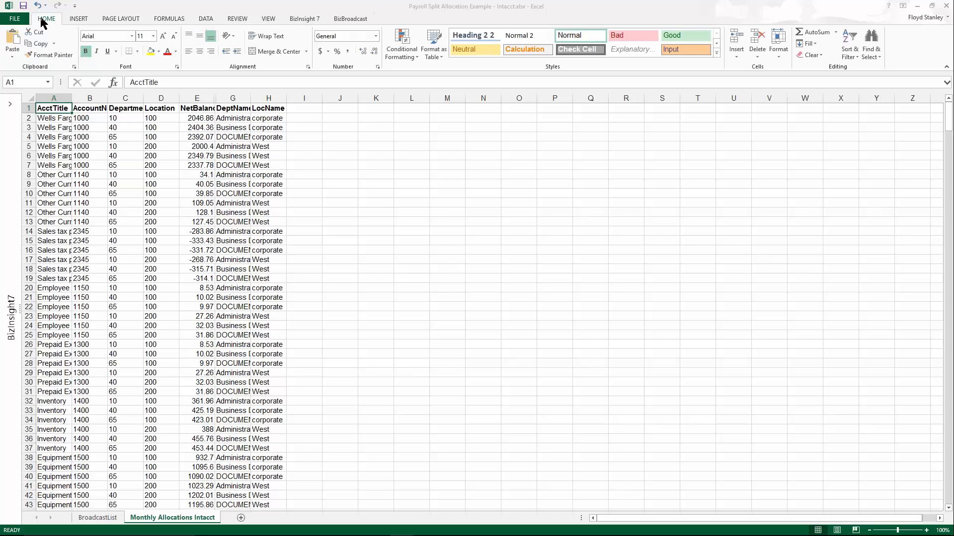
left_click(77, 20)
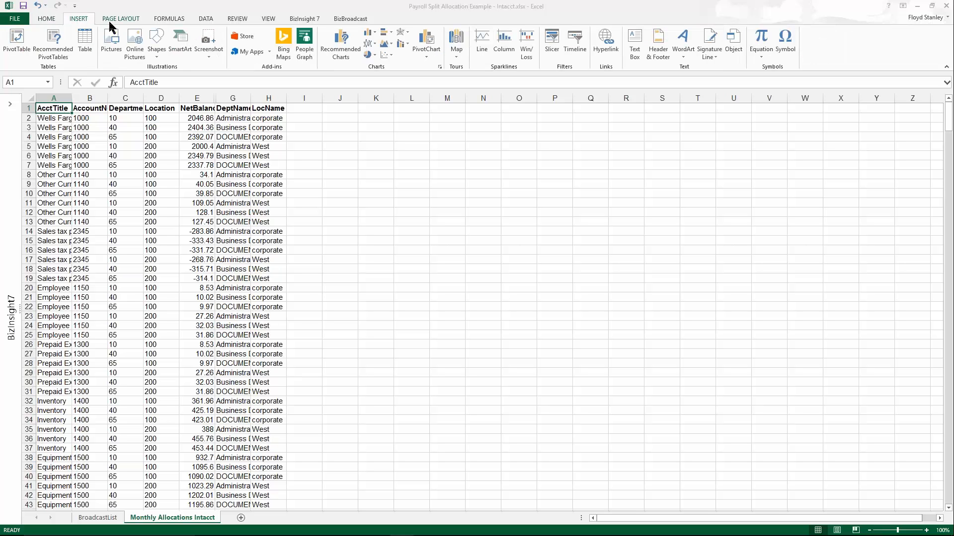
left_click(164, 19)
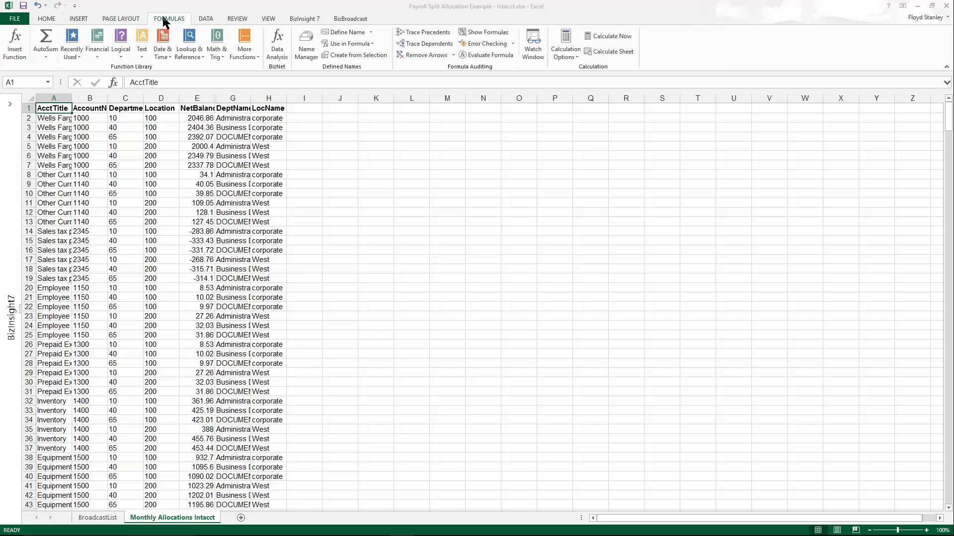
left_click(205, 18)
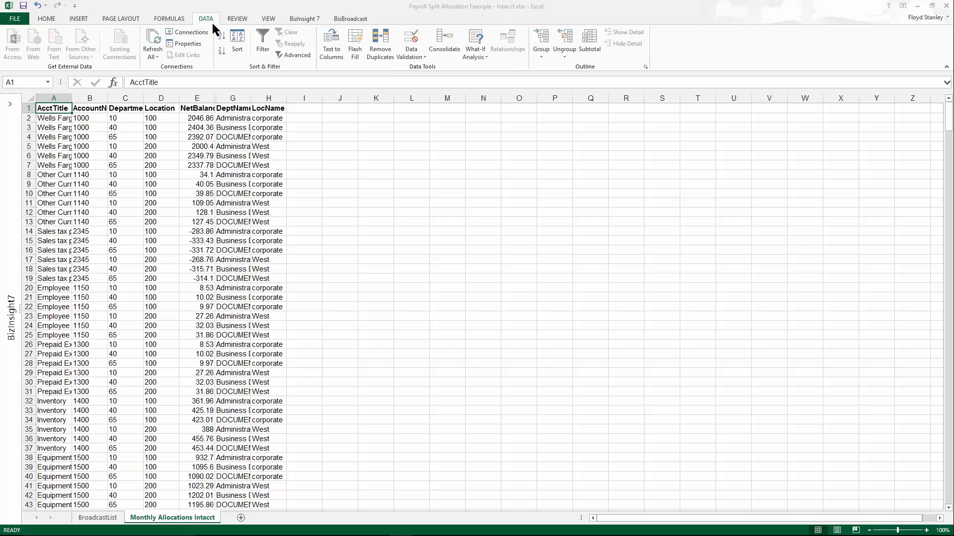
left_click(269, 18)
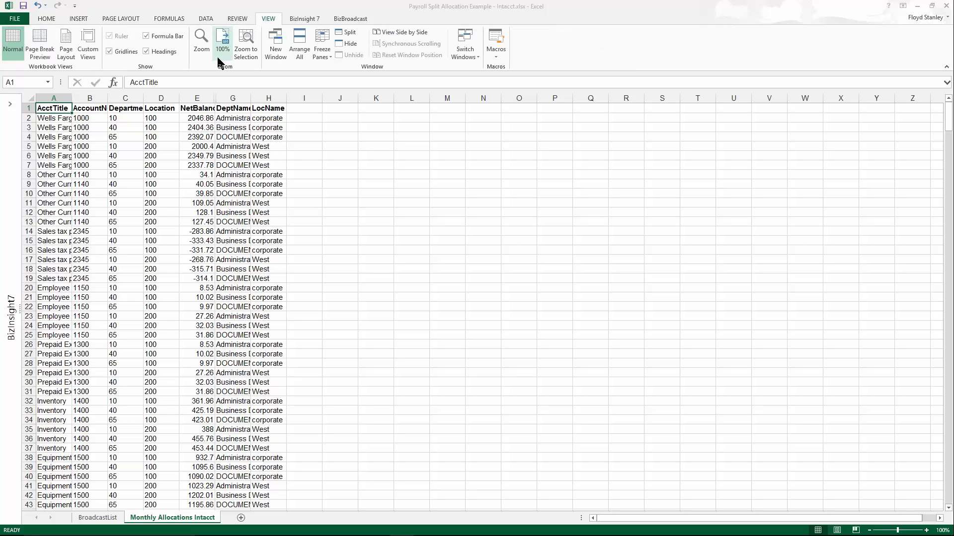
left_click(92, 54)
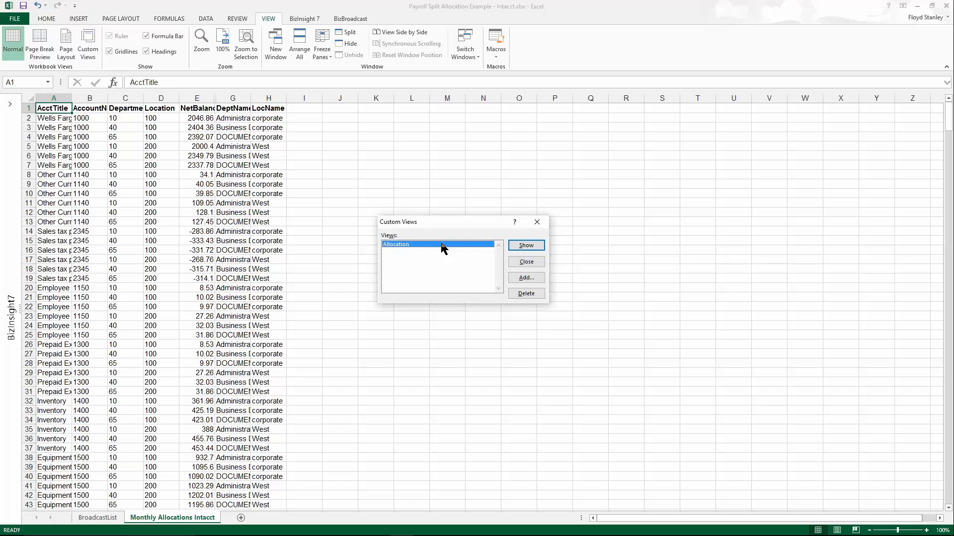
left_click(537, 259)
left_click(89, 109)
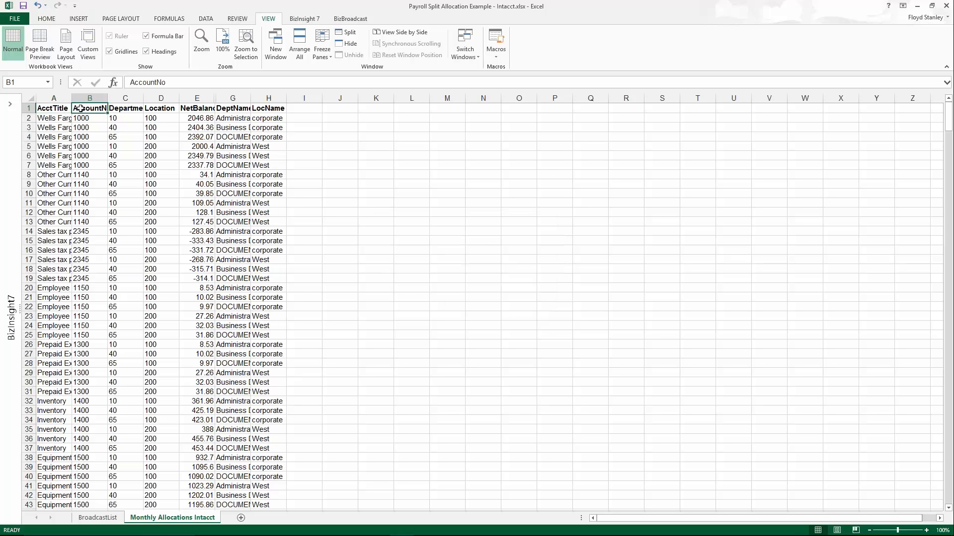
Review the column headers of the Monthly Allocations Intacct sheet, from AccountNo across to LocName.
left_click(124, 109)
left_click(160, 108)
left_click(184, 108)
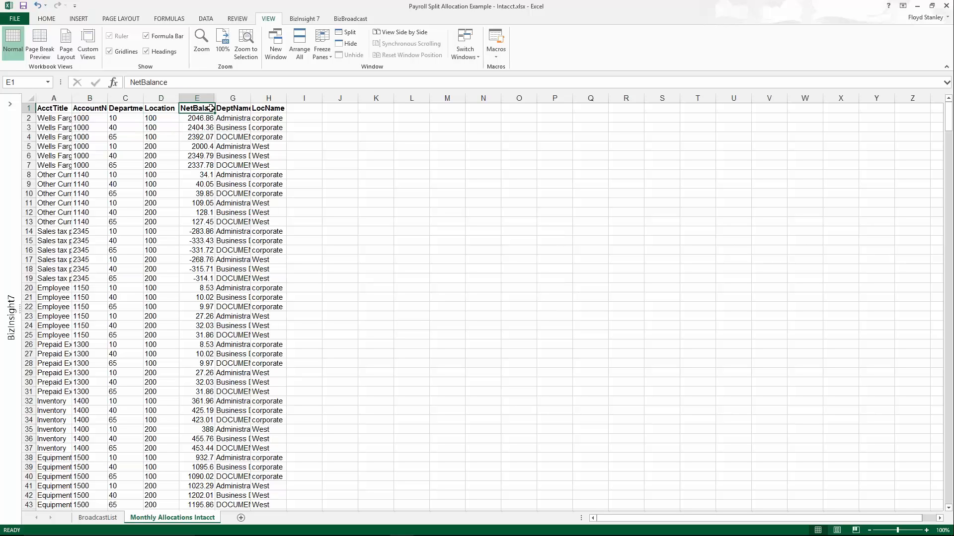
left_click(223, 108)
left_click(272, 109)
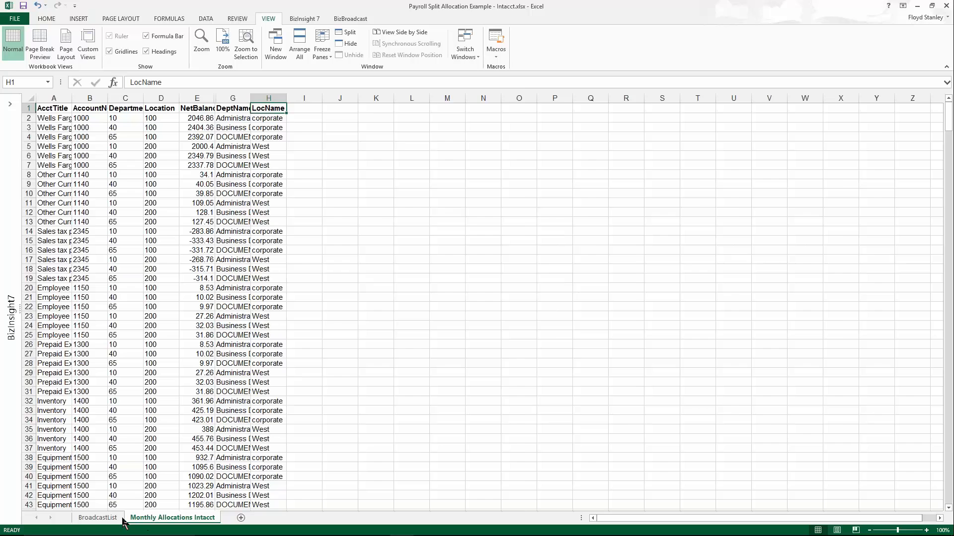
Review the render format and Selection entry of the CSV row in the BroadcastList sheet.
left_click(97, 518)
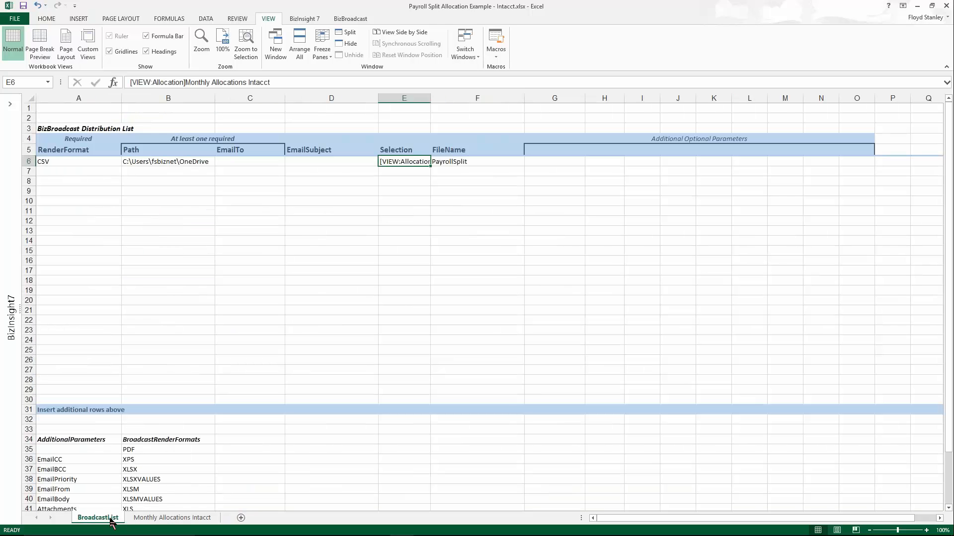
left_click(61, 163)
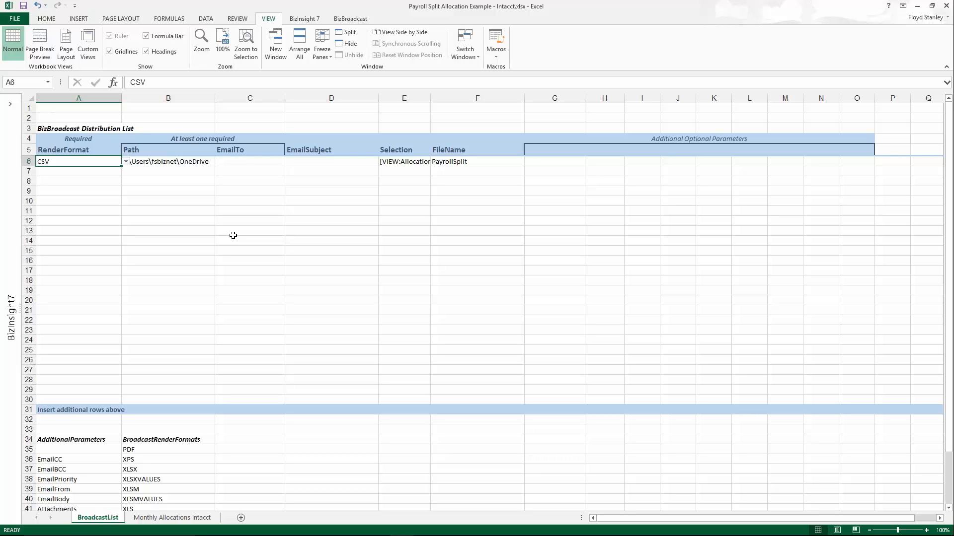
left_click(402, 161)
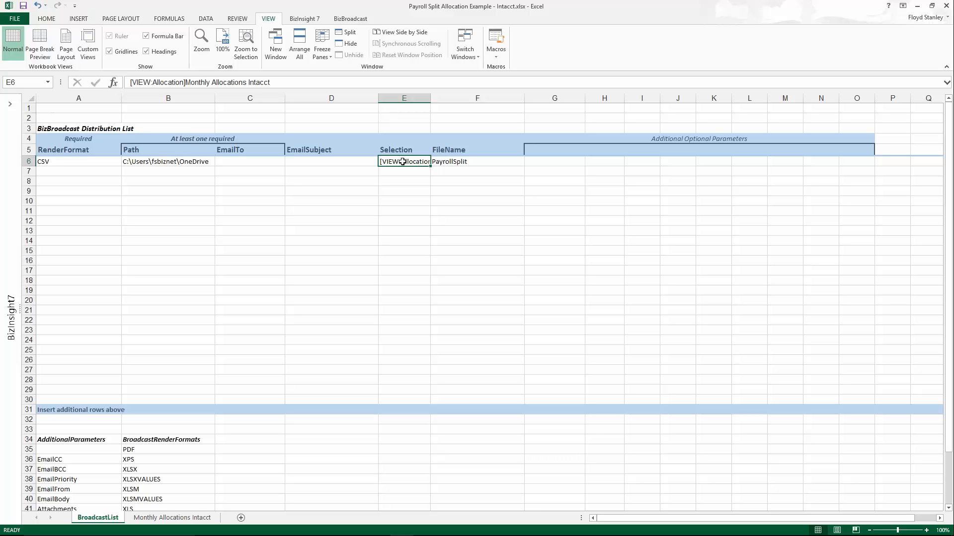
Minimize the remote desktop session, switch to the ERP Step Allocation.pptx presentation in PowerPoint, and start the slide show from the Product Demo slide.
mouse_move(526, 4)
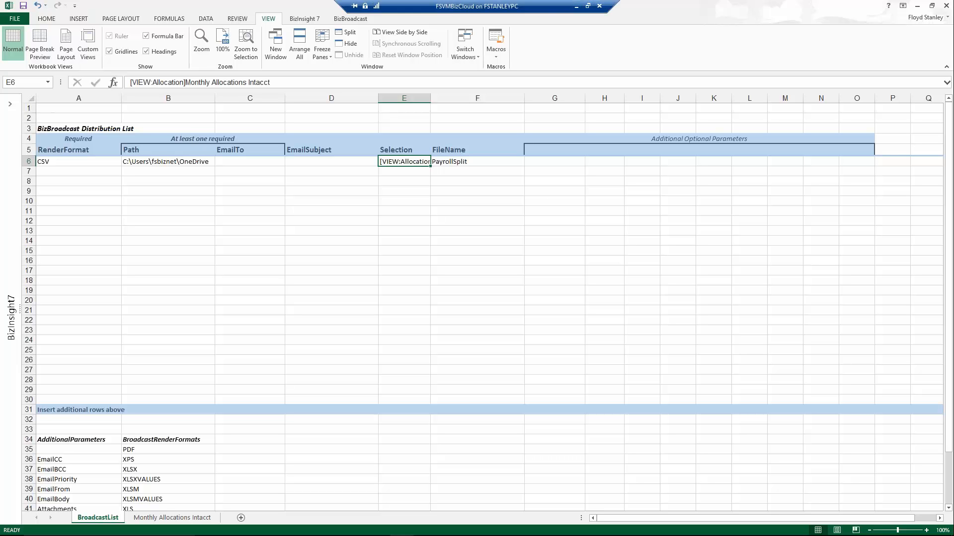
left_click(577, 6)
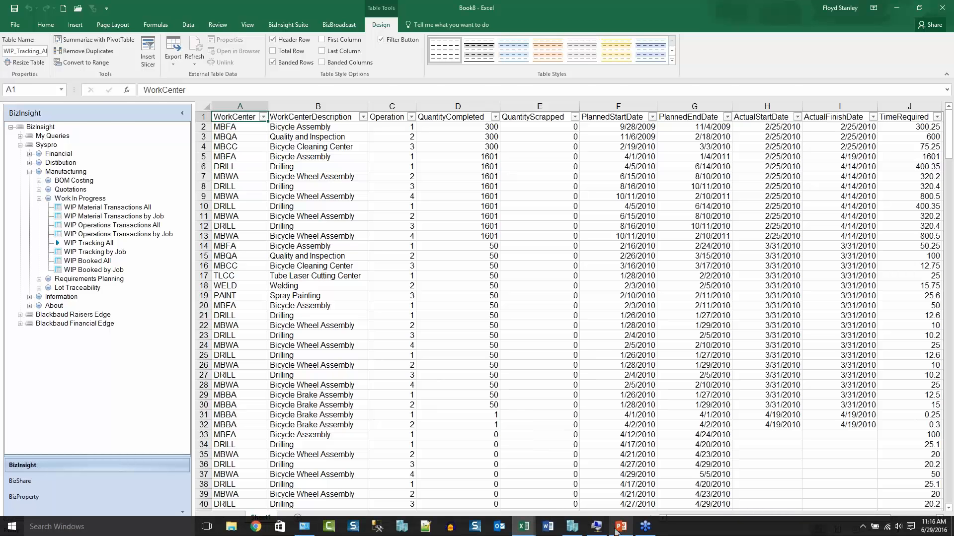
left_click(621, 528)
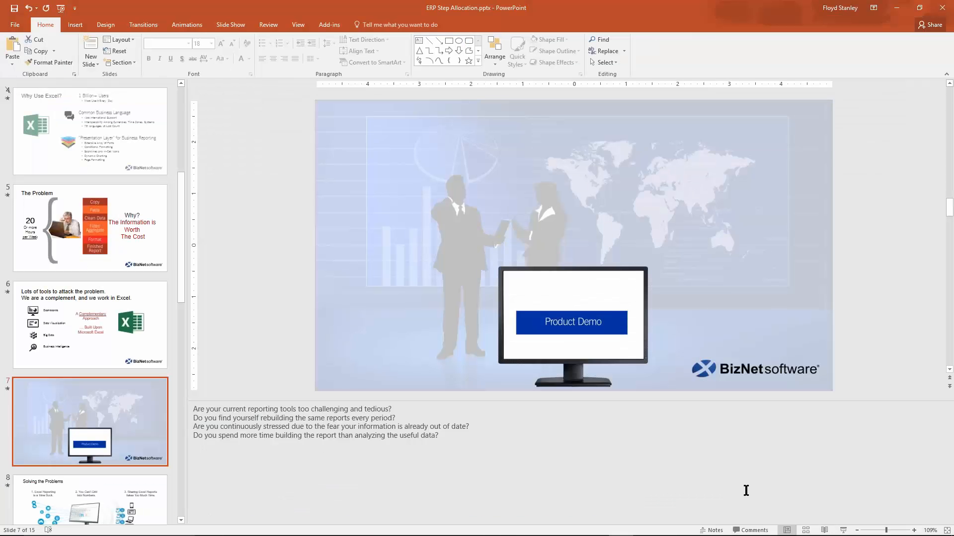
left_click(843, 531)
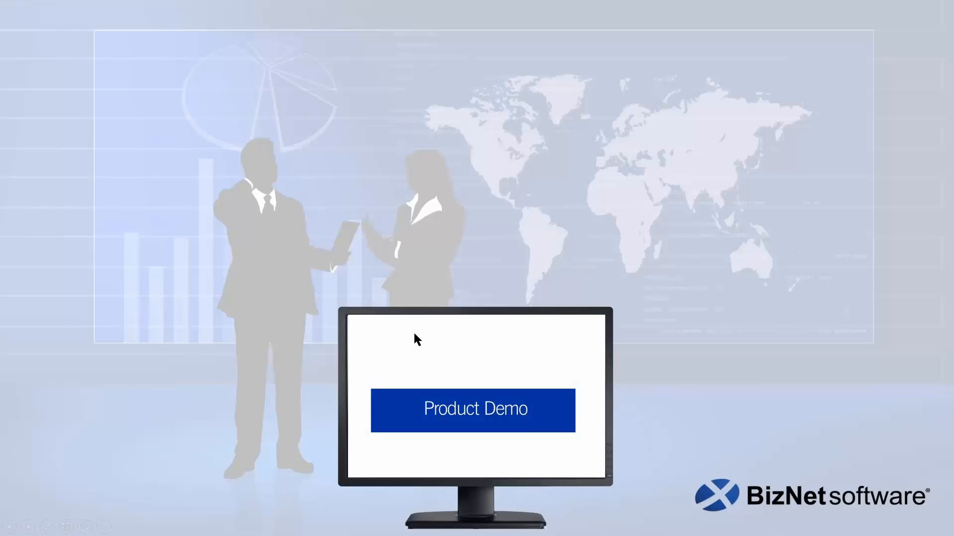
Advance the slide show to the Solving the Problems slide and reveal its first two points.
left_click(414, 335)
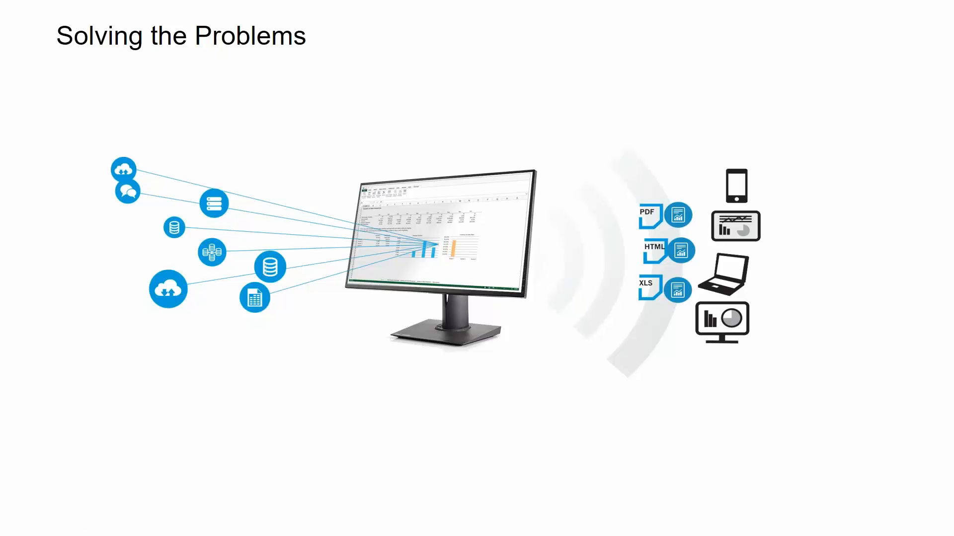
key("Right")
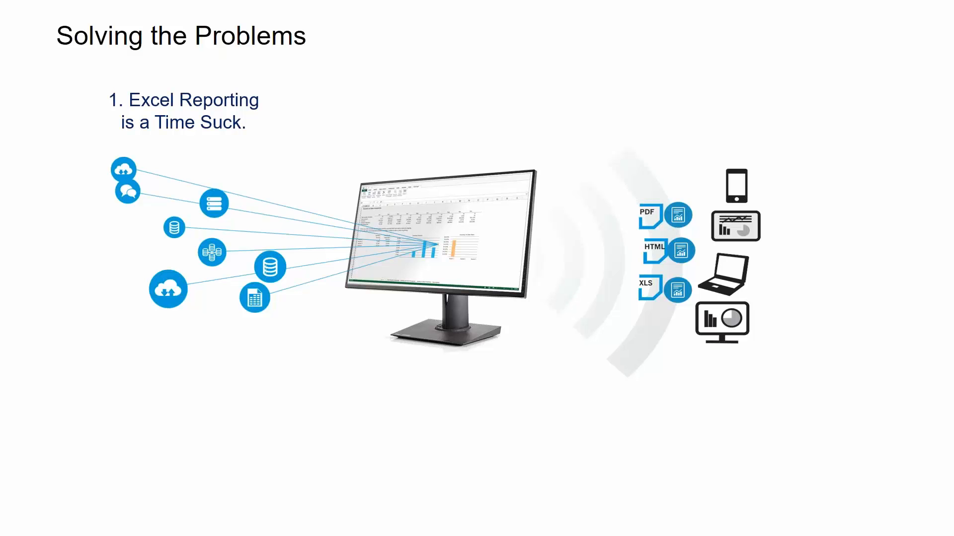
key("Right")
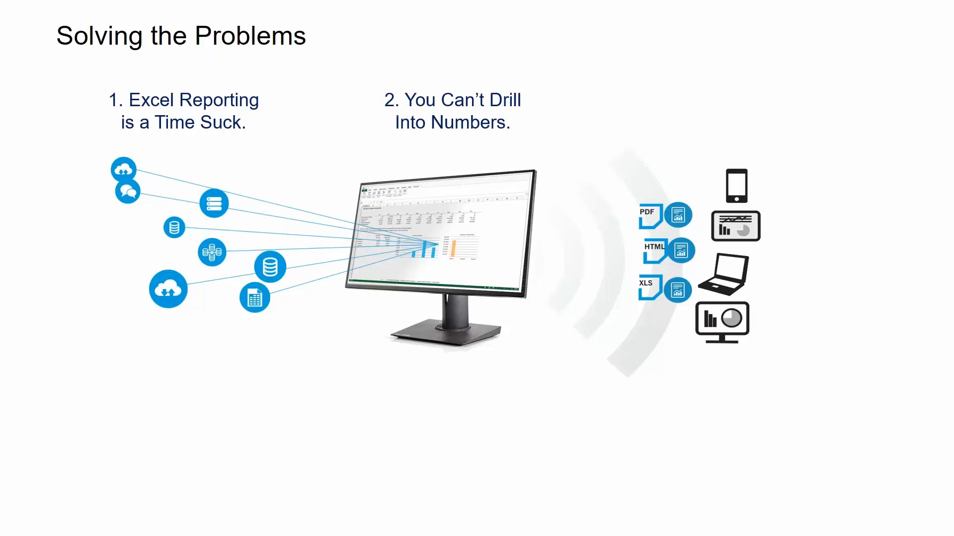